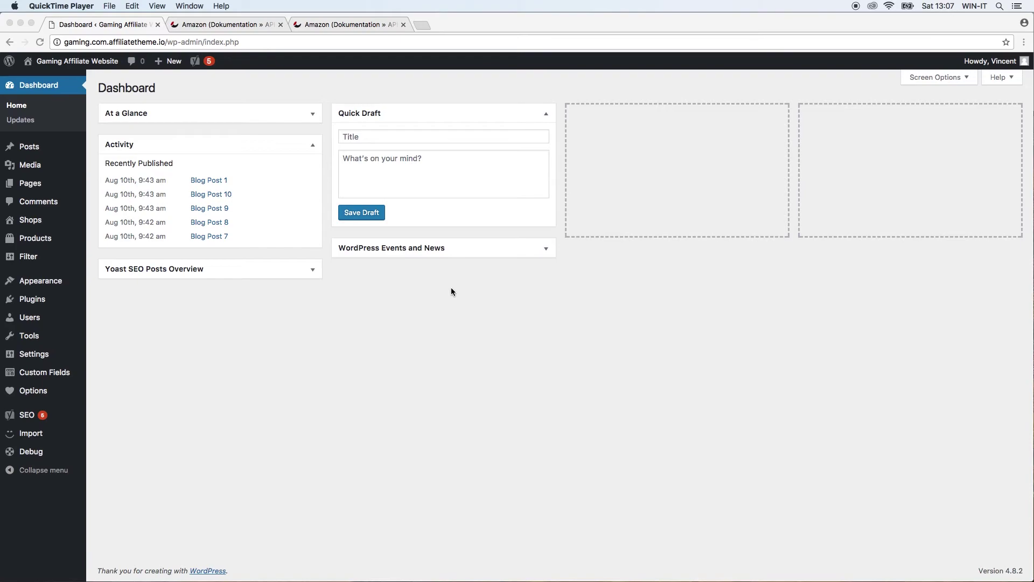
Step: Download the Amazon API plugin from the import dashboard to Downloads, replacing the existing affiliatetheme-amazon.zip
click(430, 296)
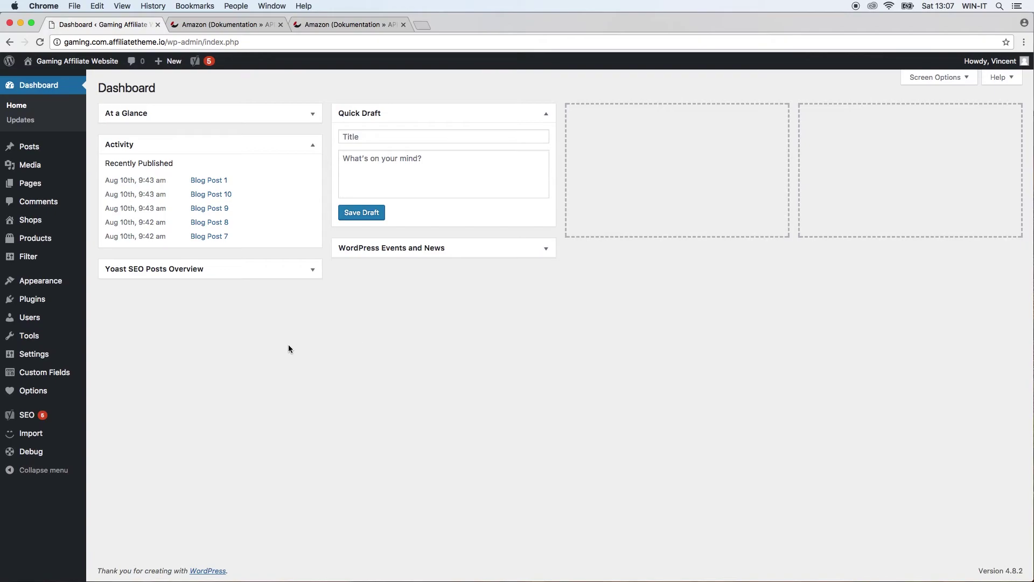
click(32, 299)
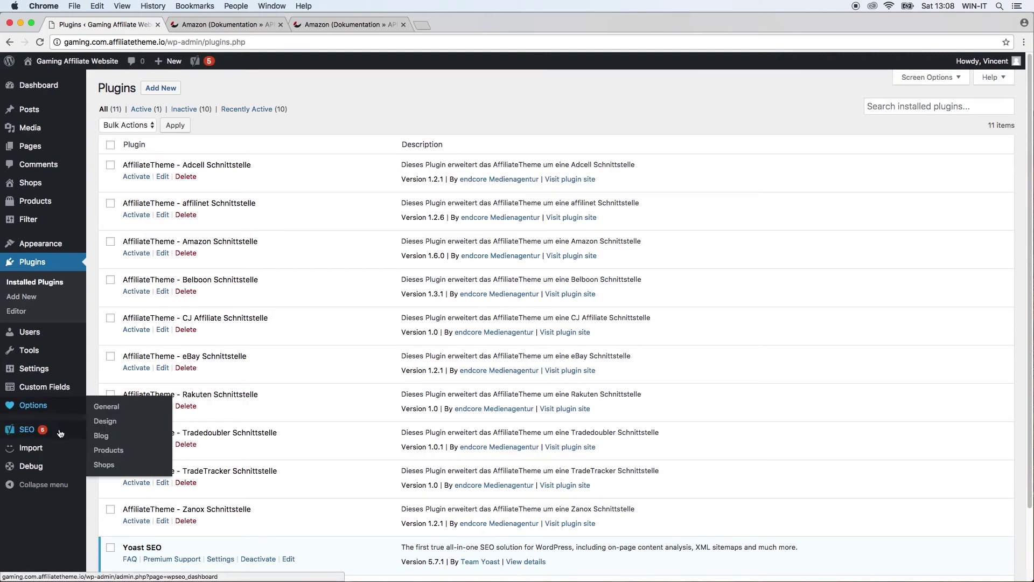
click(38, 452)
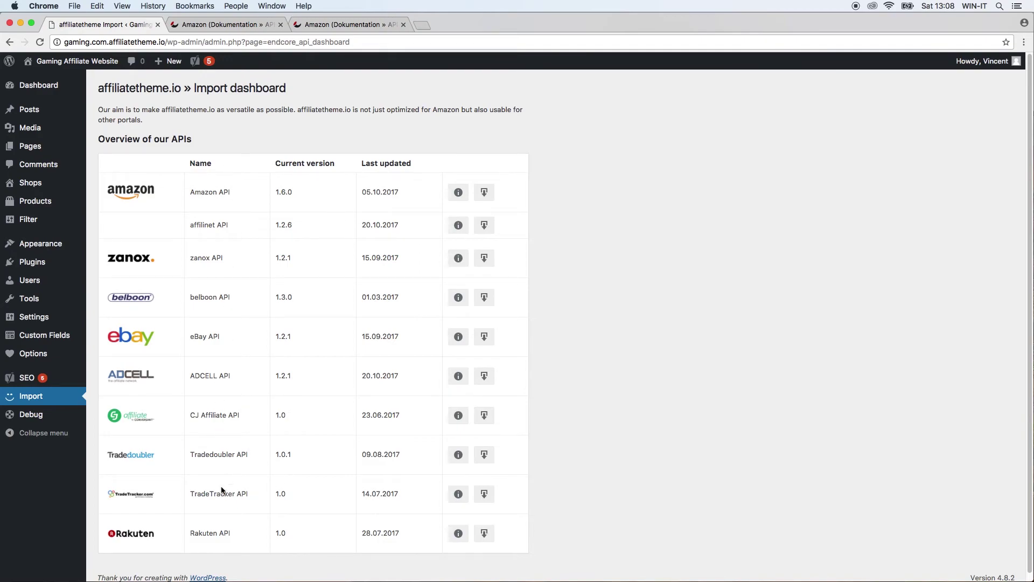
click(484, 192)
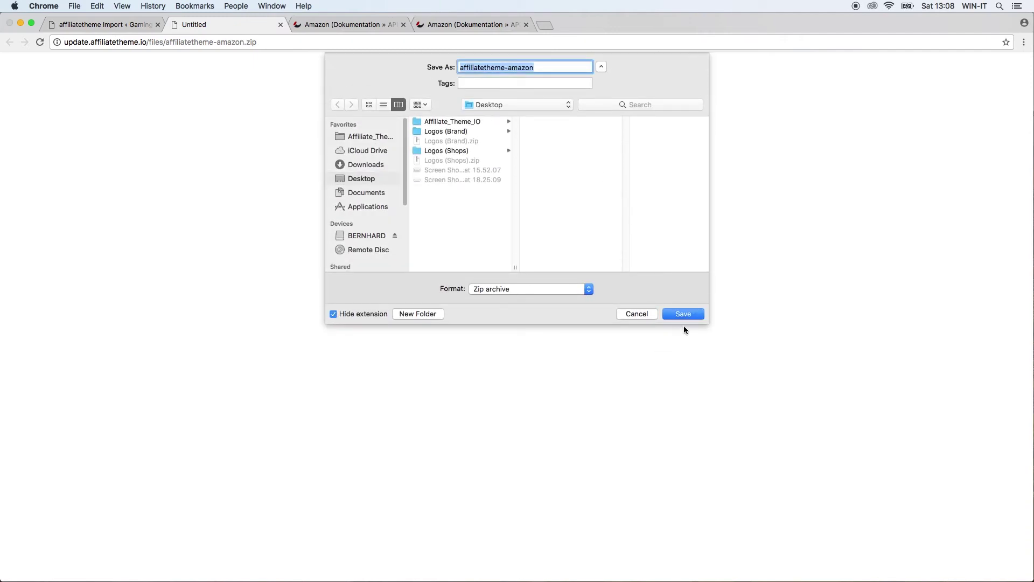
click(357, 164)
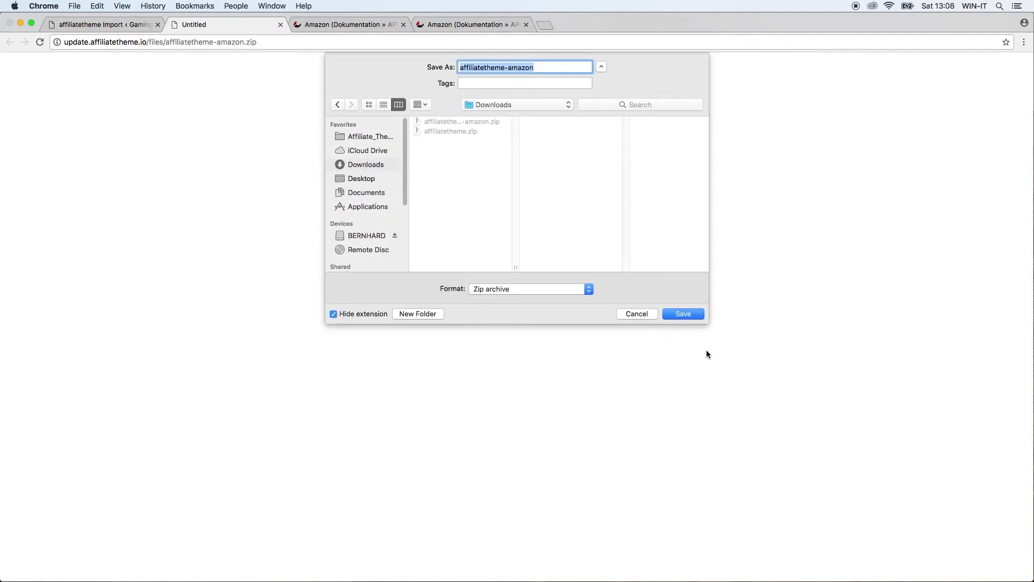
click(685, 312)
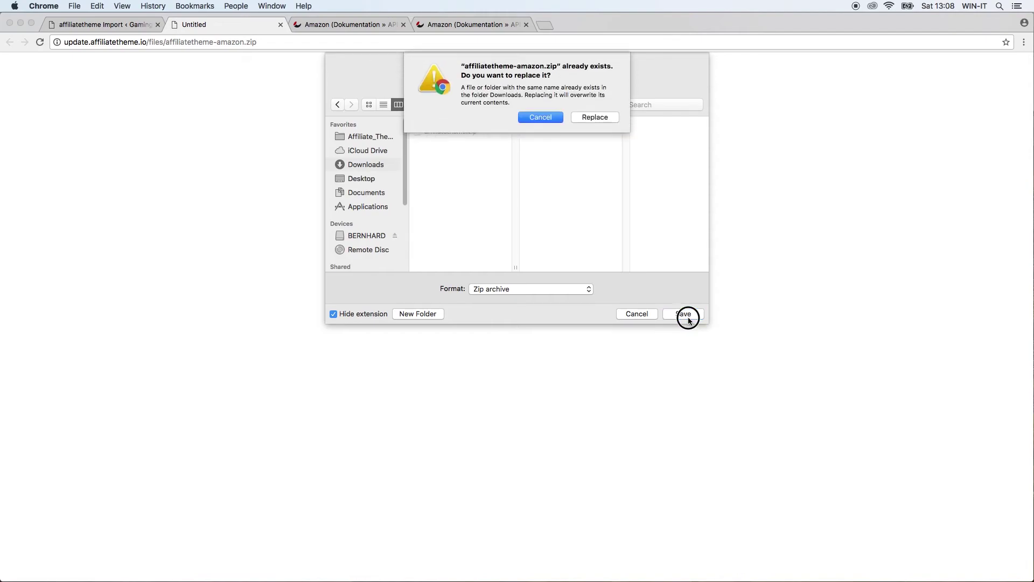
click(600, 121)
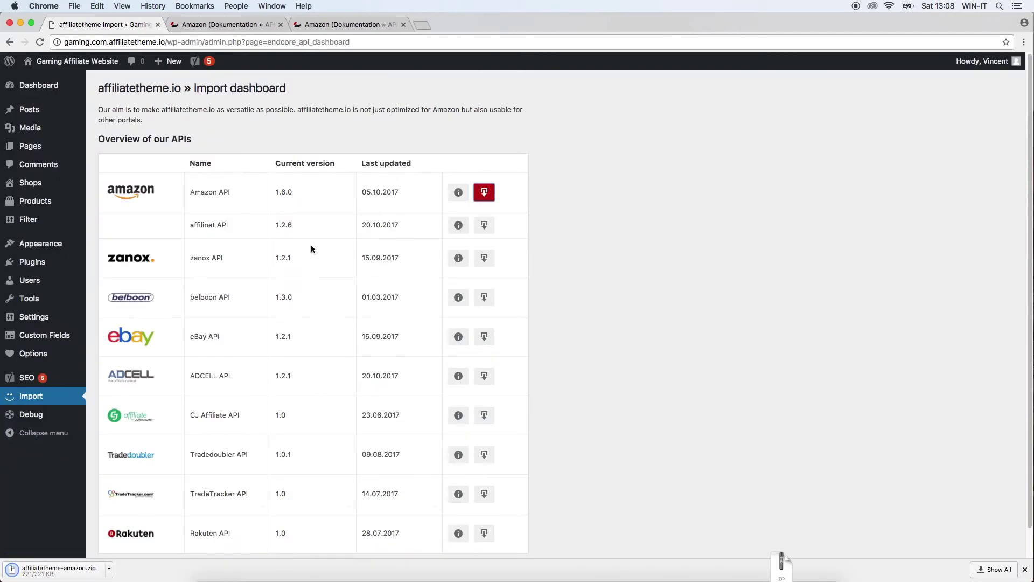
Step: Open the upload form for installing a plugin from a .zip file and dismiss the browser's download bar
click(49, 268)
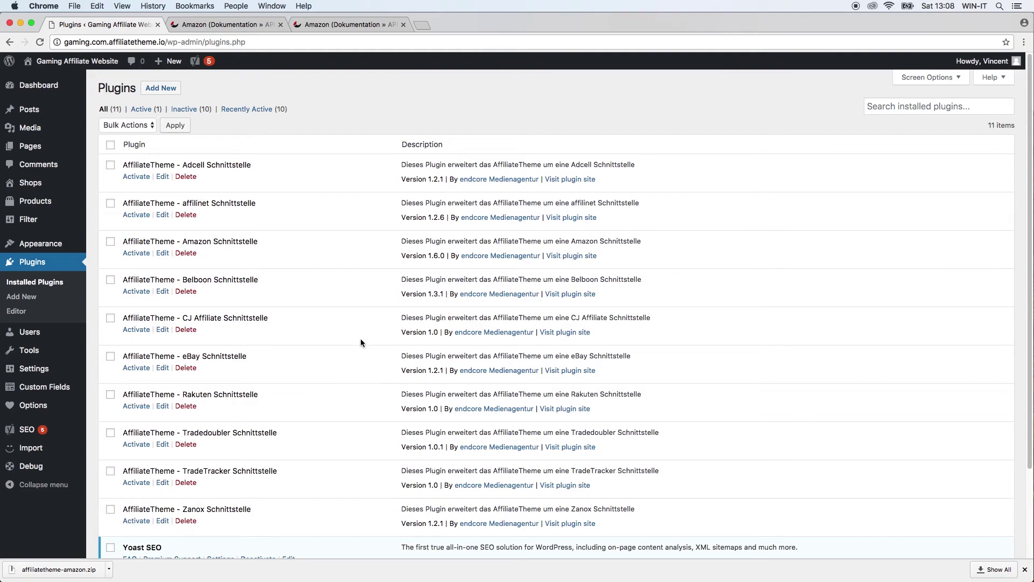
click(171, 90)
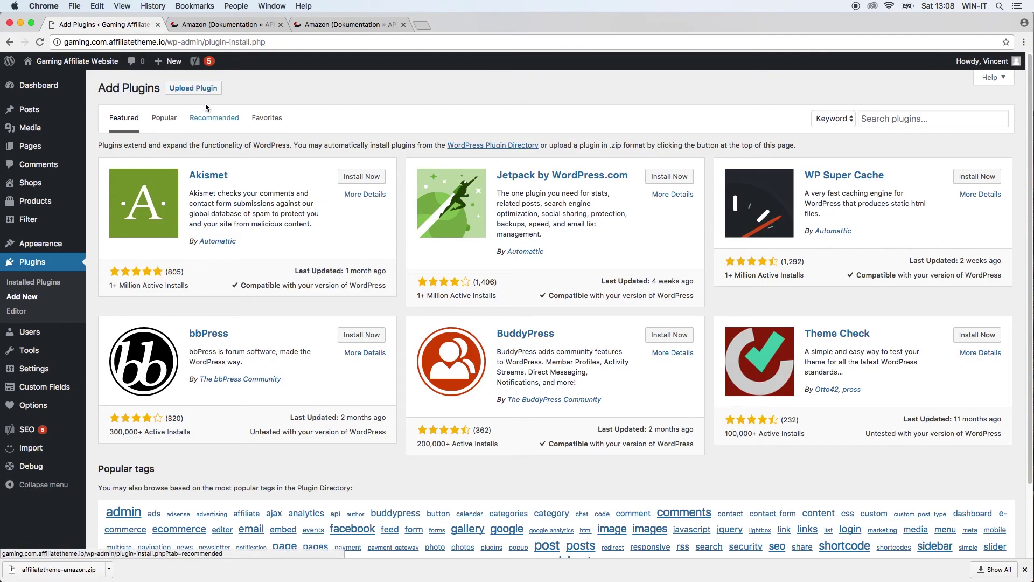
click(204, 89)
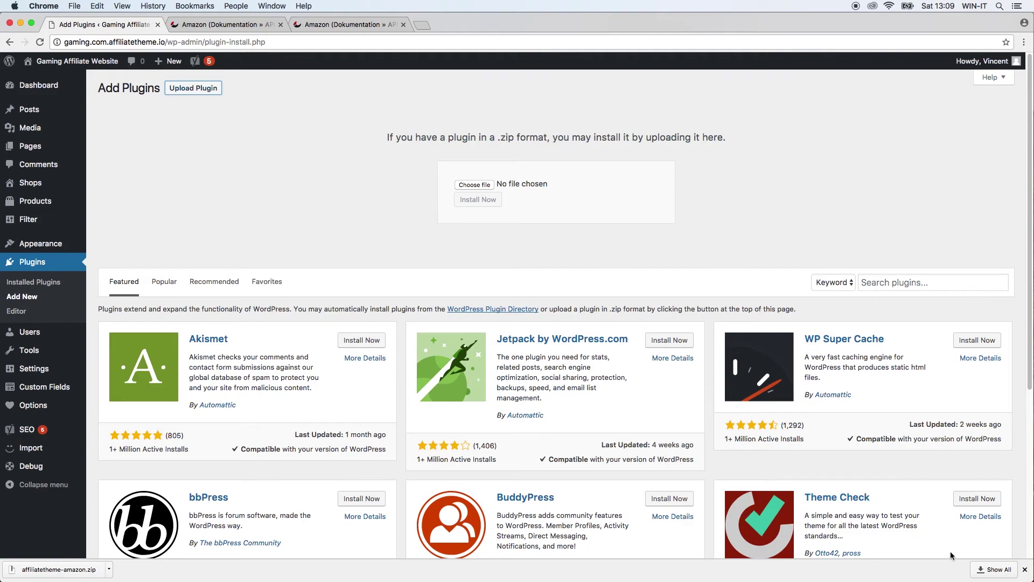
click(1025, 570)
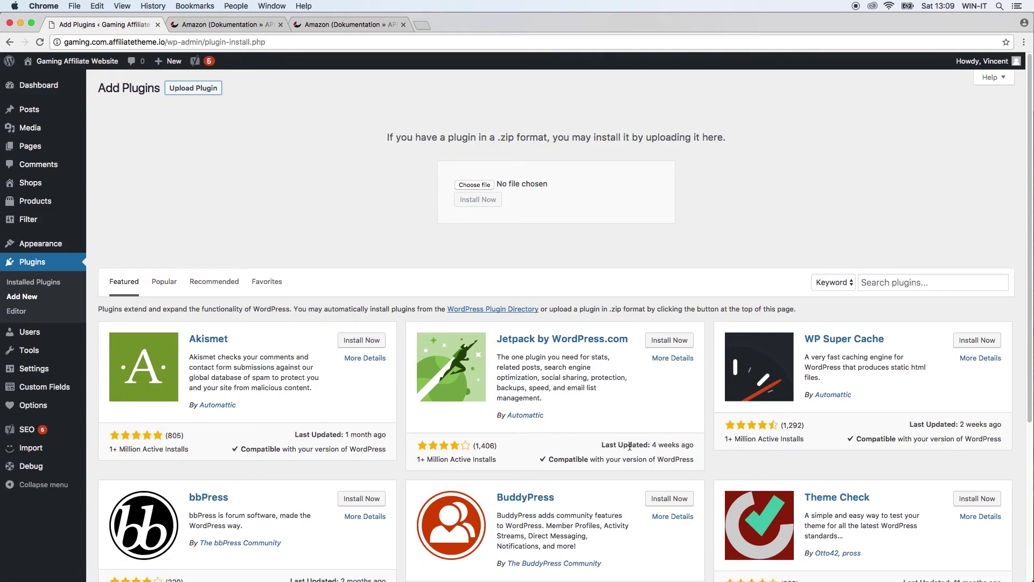
Step: Activate the "AffiliateTheme - Amazon Schnittstelle" plugin in the list of installed plugins
click(240, 226)
click(53, 288)
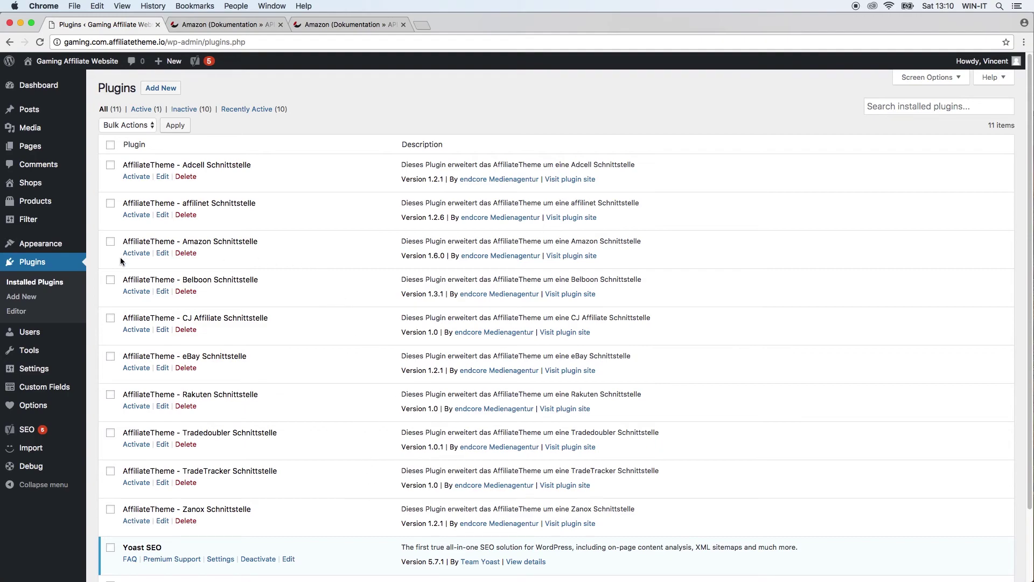
click(138, 253)
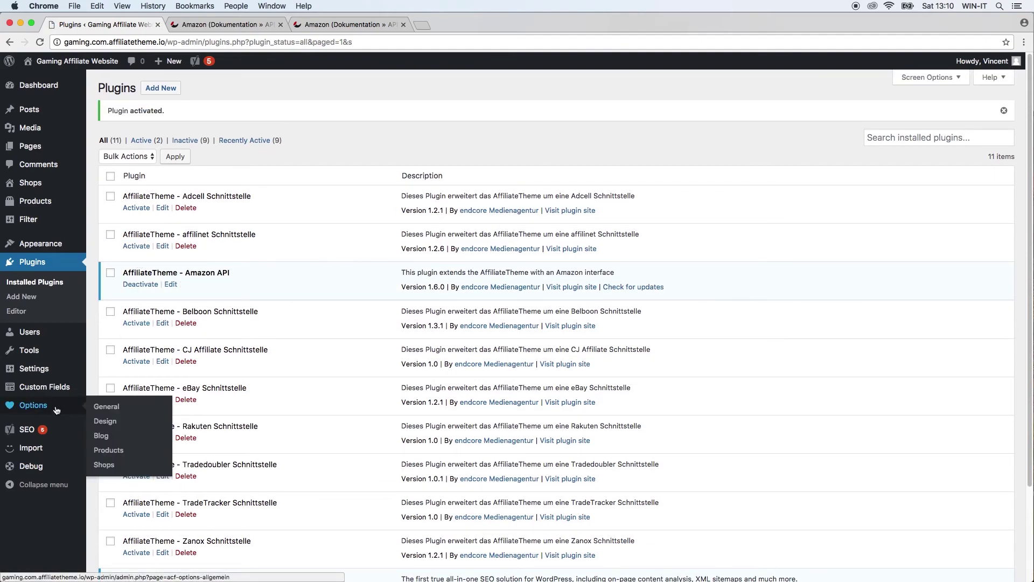
Step: Open the settings of the Amazon import
mouse_move(57, 453)
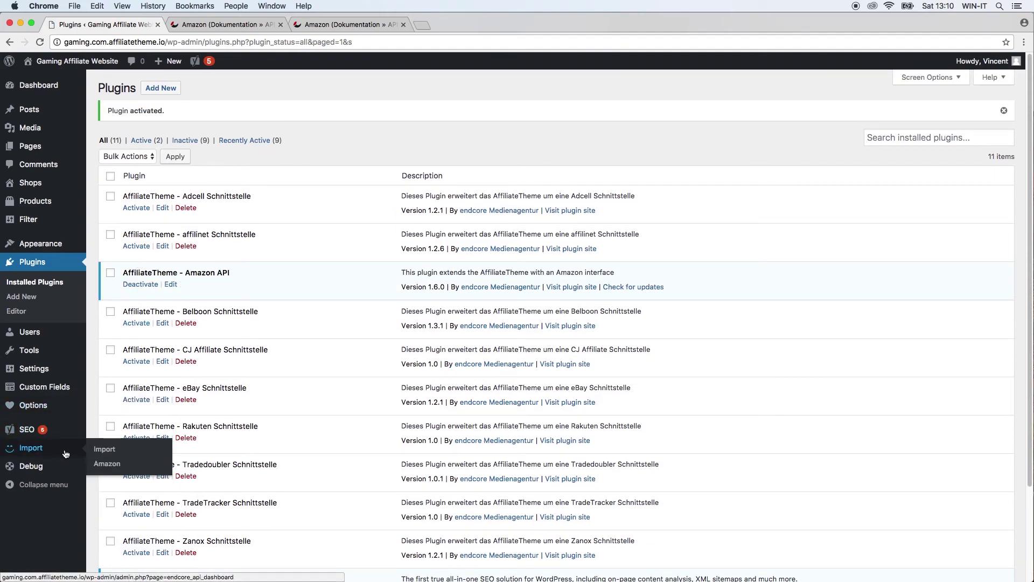
click(114, 467)
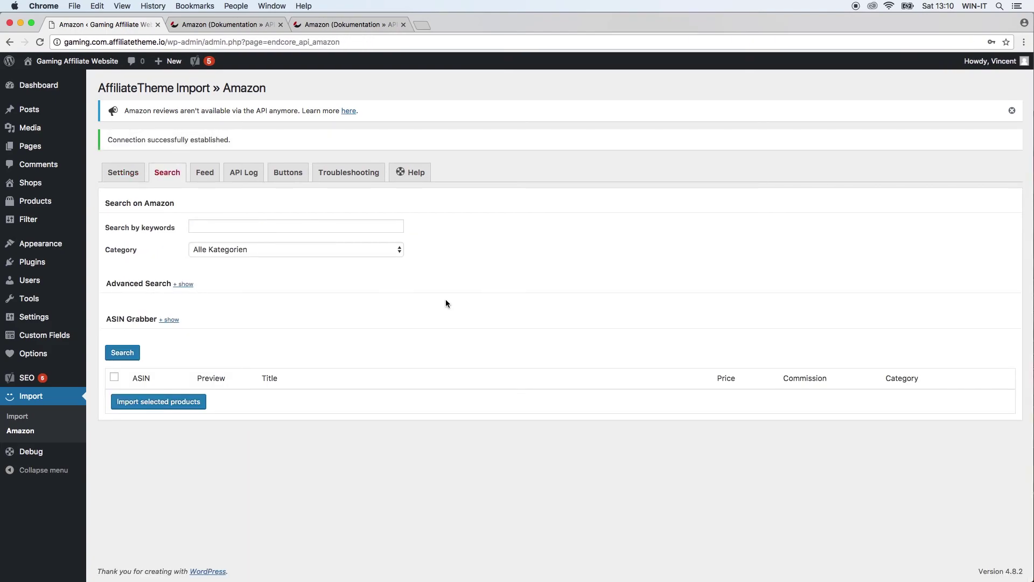
click(124, 172)
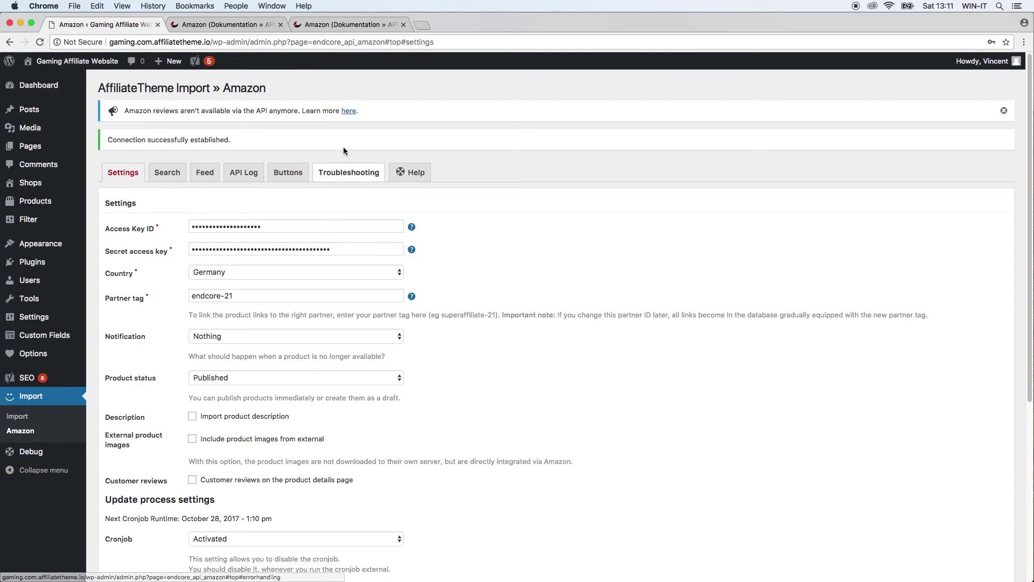
Step: Review the Amazon API documentation on affiliatetheme.io, including the access keys, country and partner ID sections, and return to the import settings
click(335, 23)
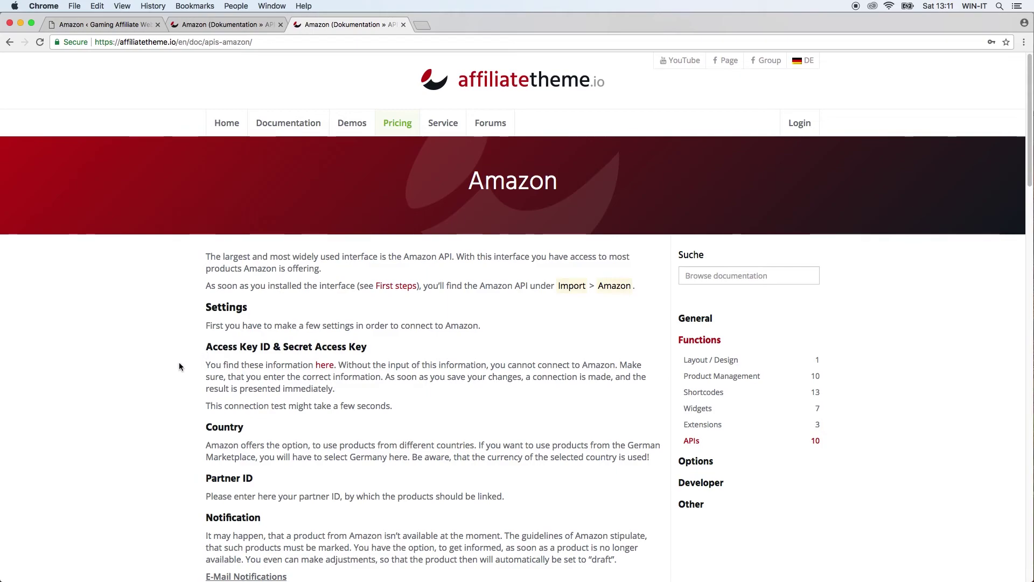
scroll(179, 366, down, 2)
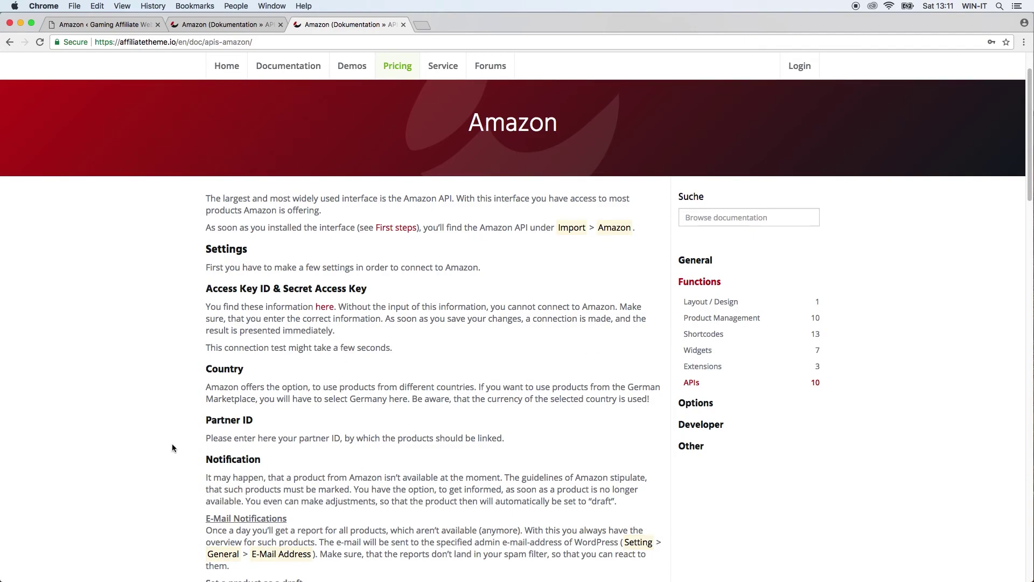
scroll(171, 445, down, 9)
scroll(169, 446, up, 10)
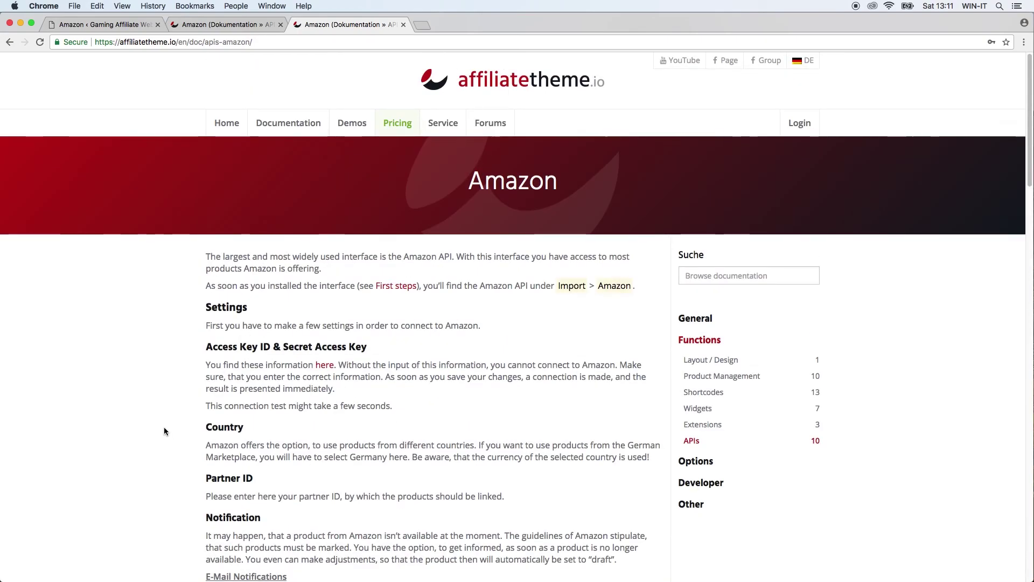
click(100, 24)
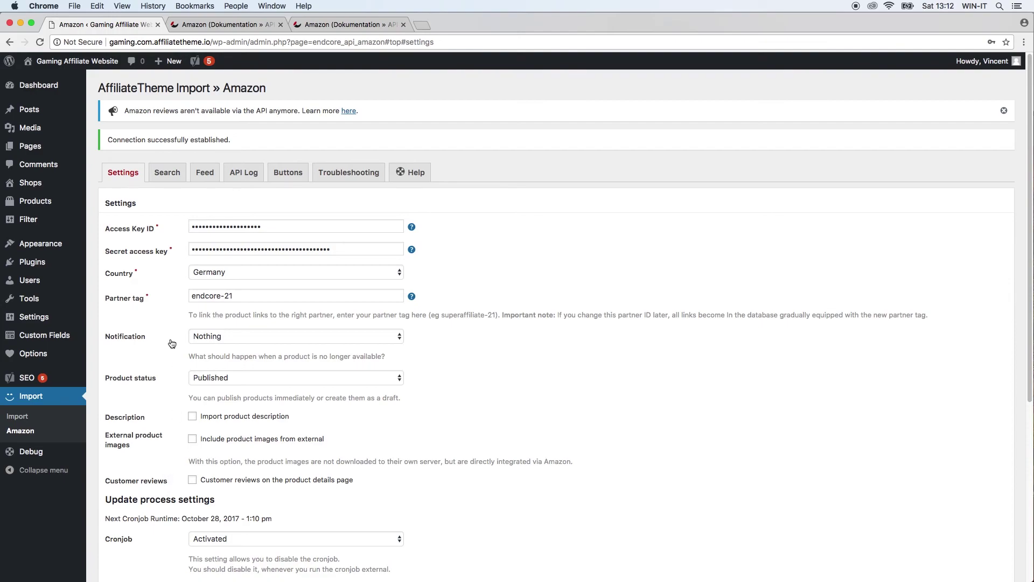
Step: Examine the Notification options for products that are no longer available, keeping Nothing selected
click(228, 337)
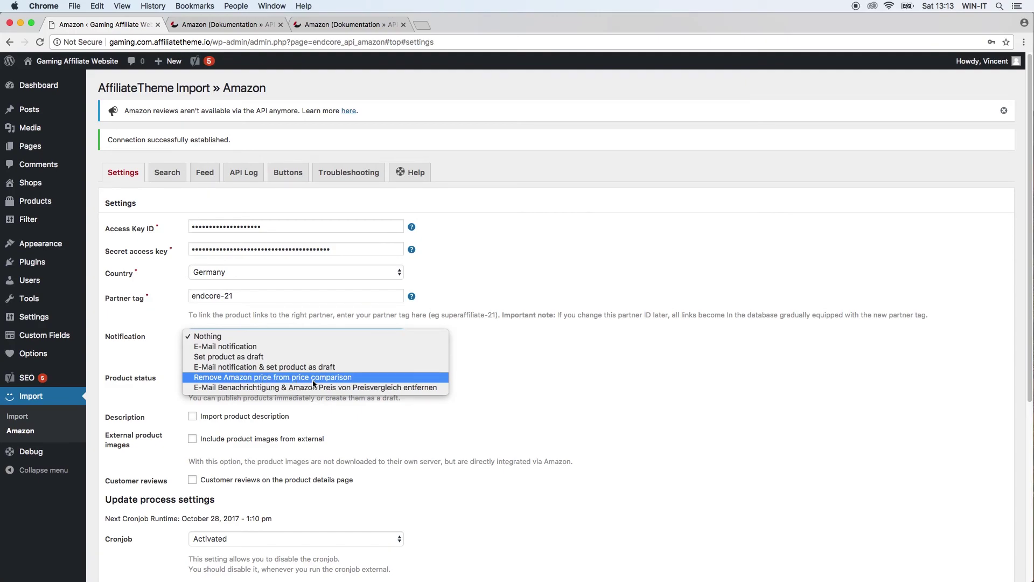
click(491, 434)
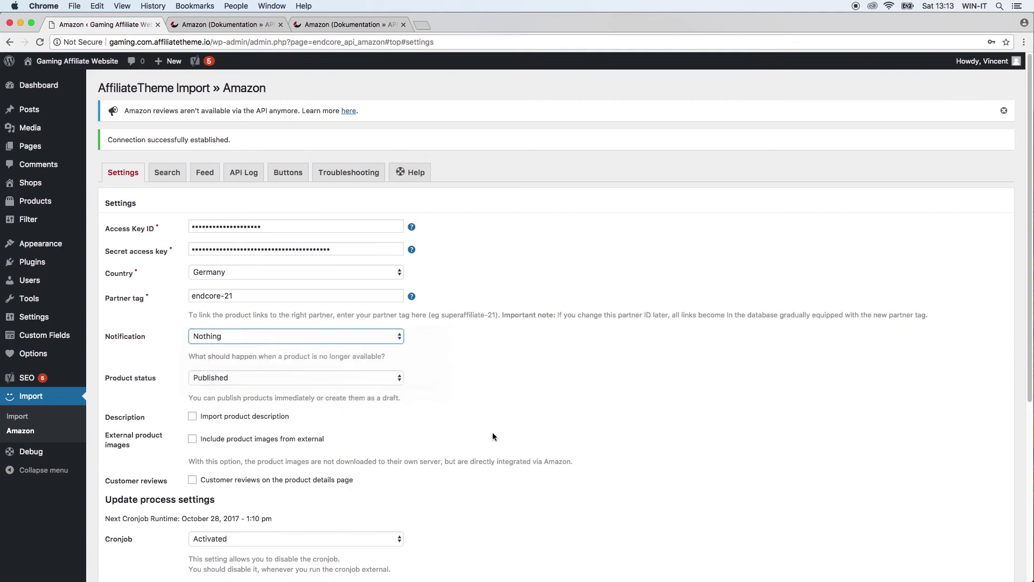
click(377, 337)
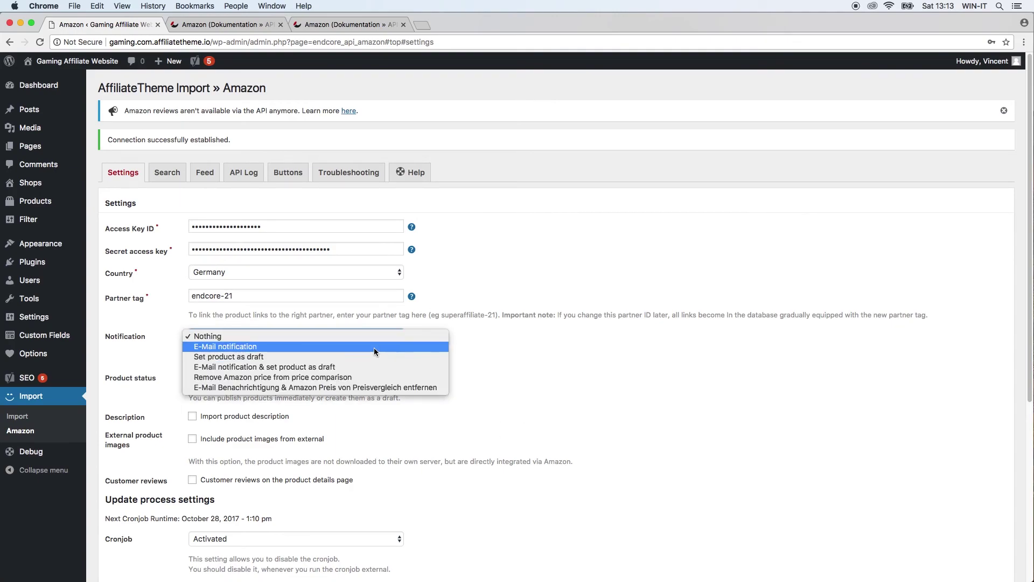
click(512, 354)
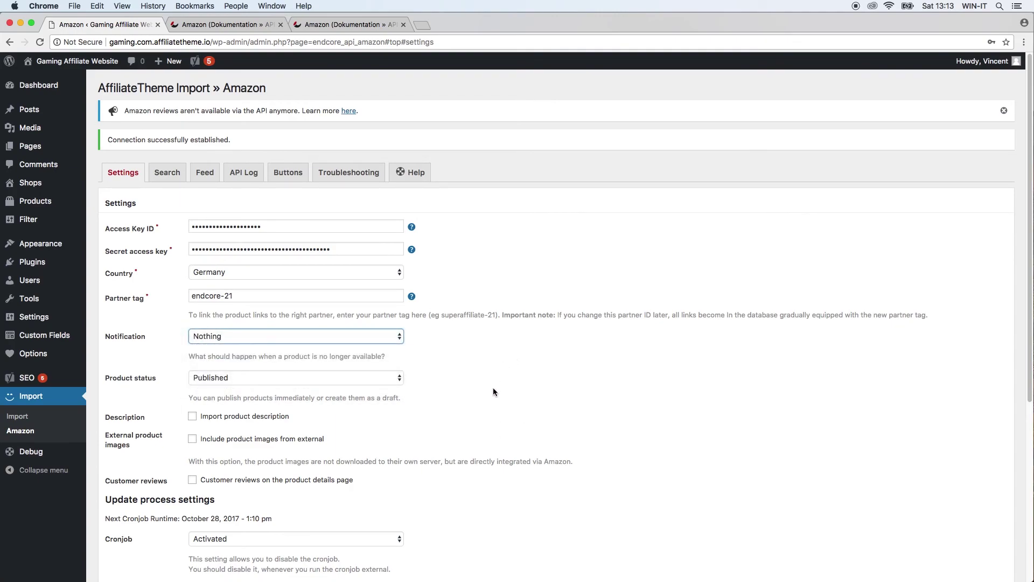
Step: Examine the Product status options for imported products, keeping Published selected
click(316, 381)
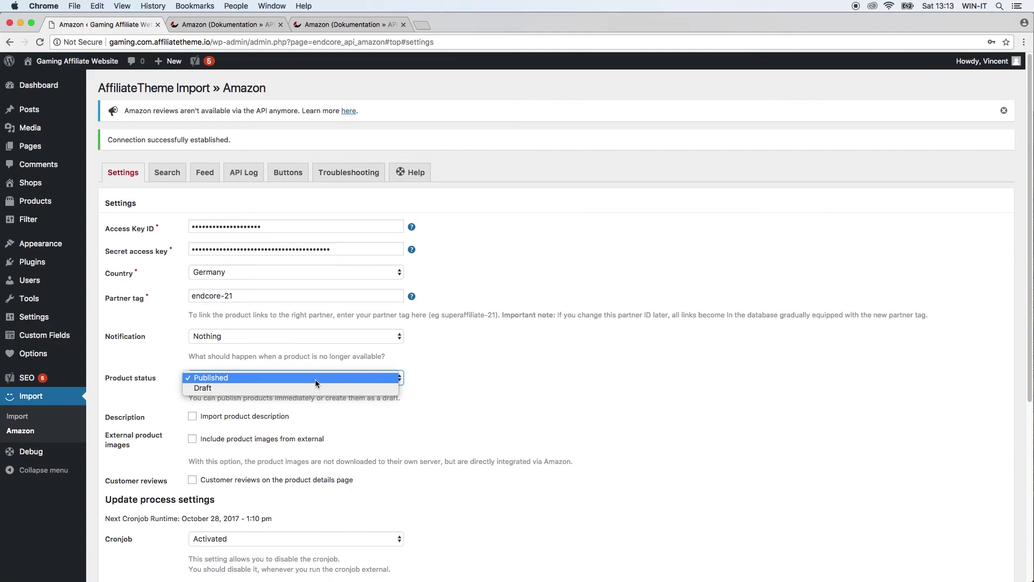
click(315, 380)
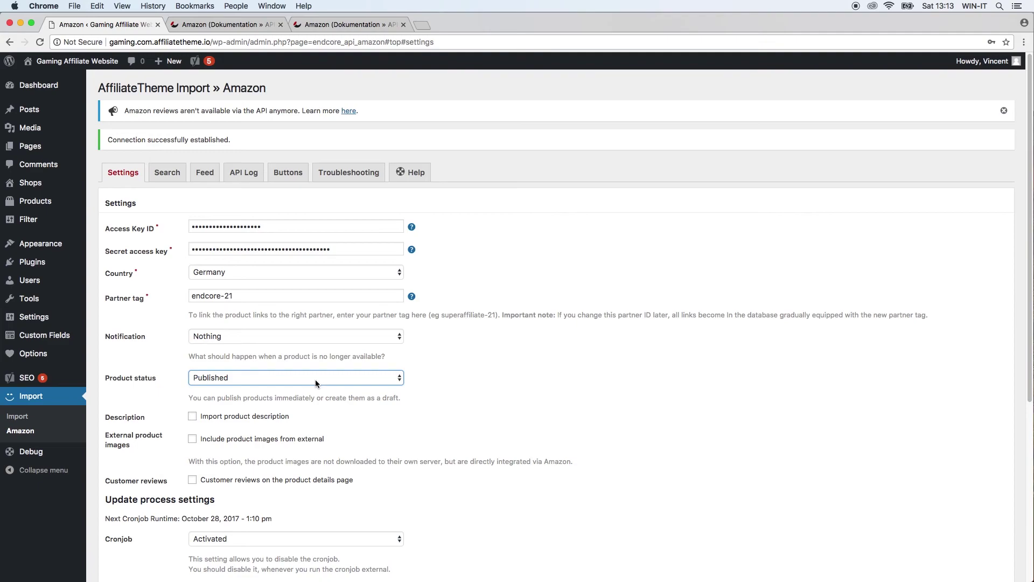
click(315, 379)
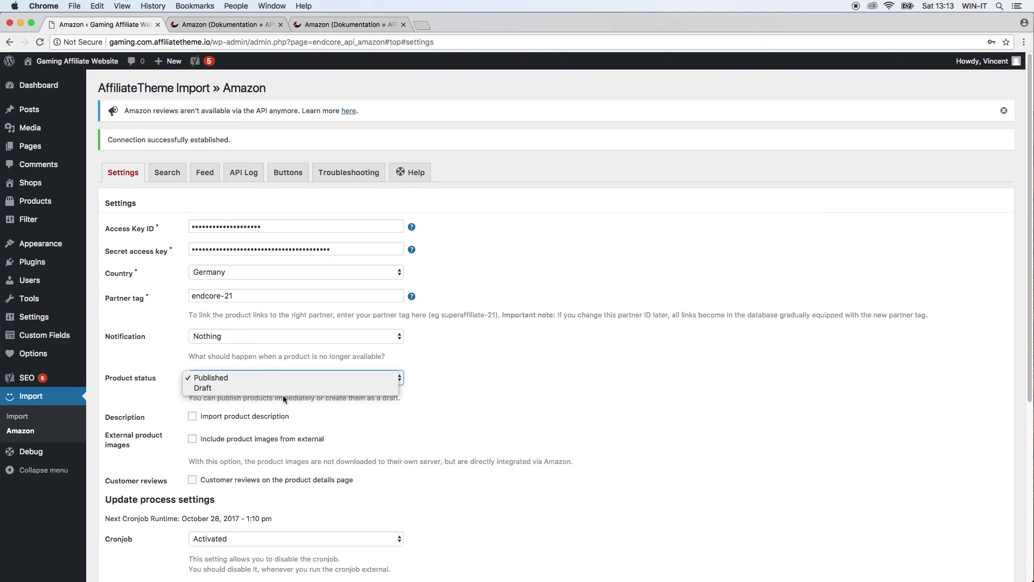
click(396, 446)
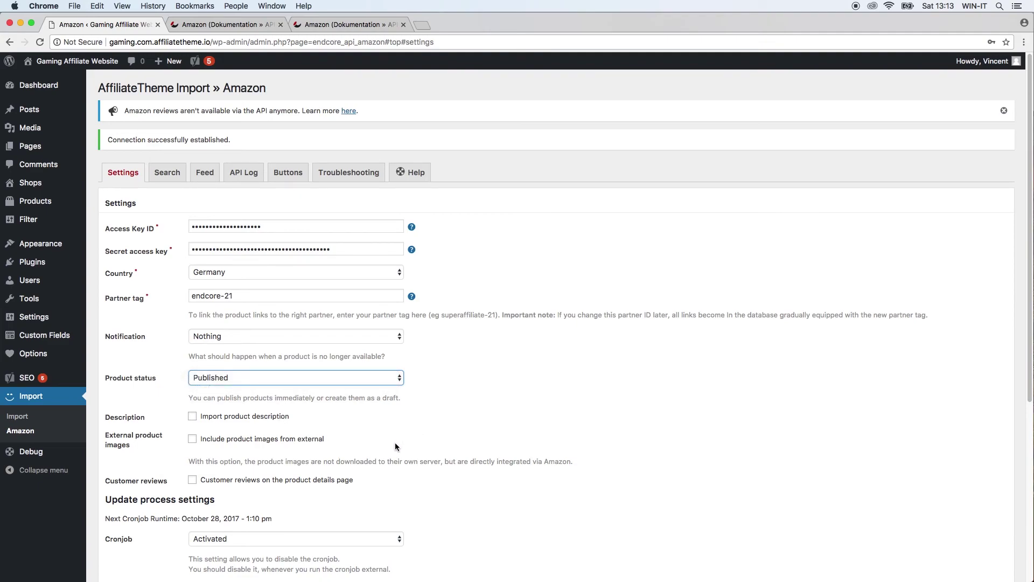
click(359, 376)
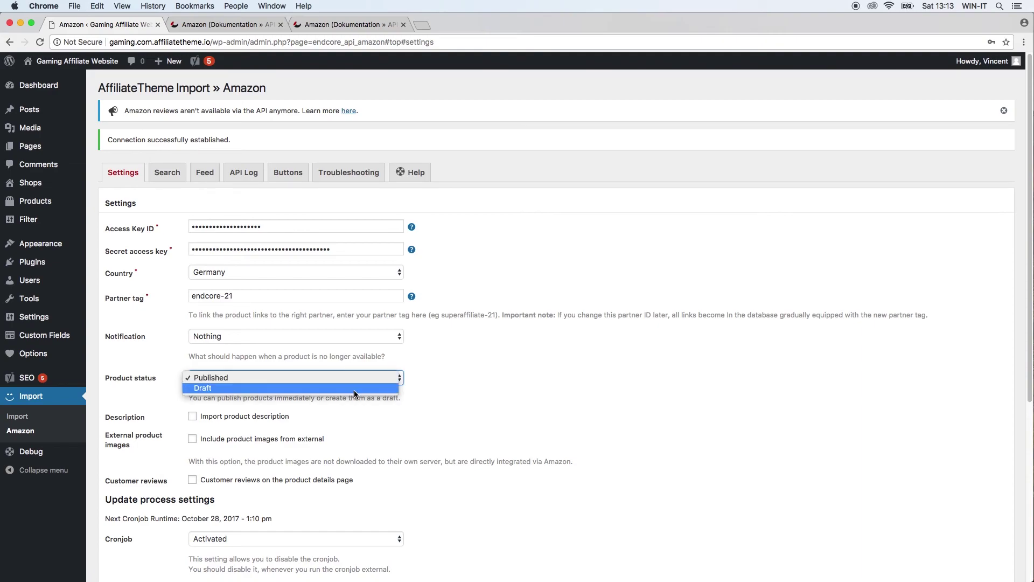
click(358, 419)
click(359, 413)
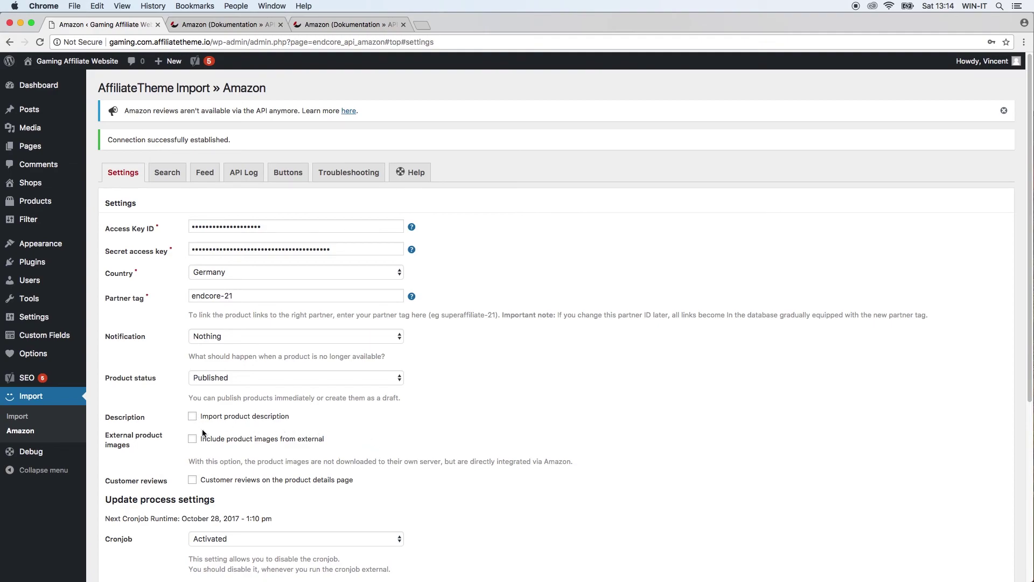
Step: Go to amazon.de in a new browser tab and open the Echo Plus product page
key(super+t)
text(amazon.de)
key(Return)
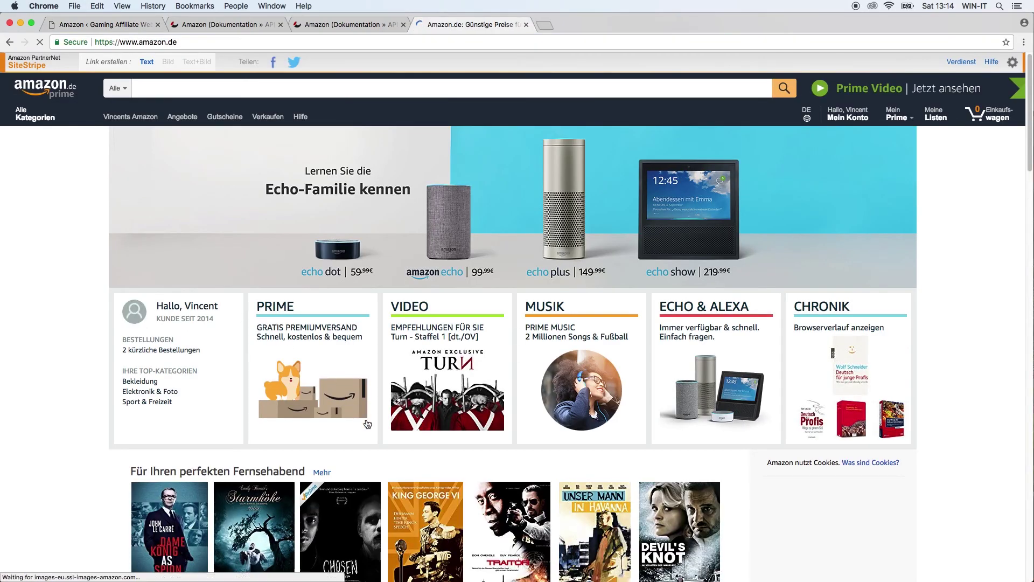
click(552, 270)
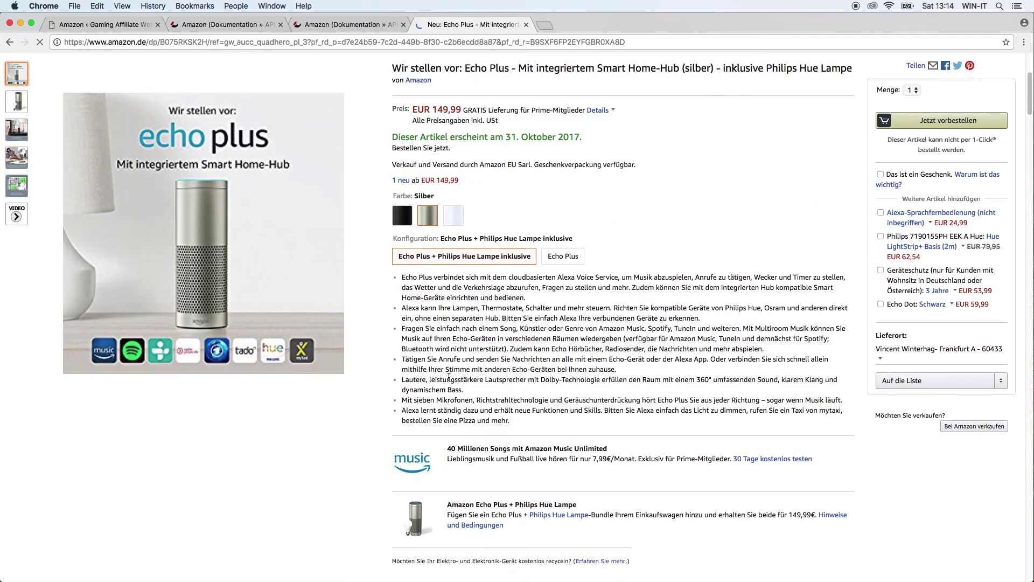
Step: Examine the description and images on the Echo Plus product page and return to the Amazon import settings
scroll(382, 385, down, 10)
scroll(361, 383, down, 8)
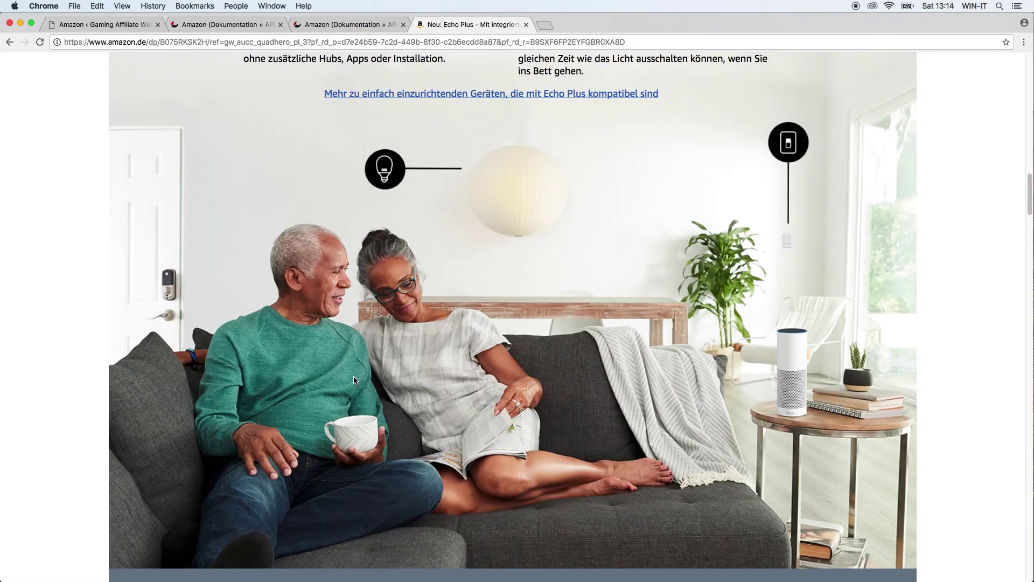
scroll(425, 396, down, 6)
scroll(300, 418, down, 15)
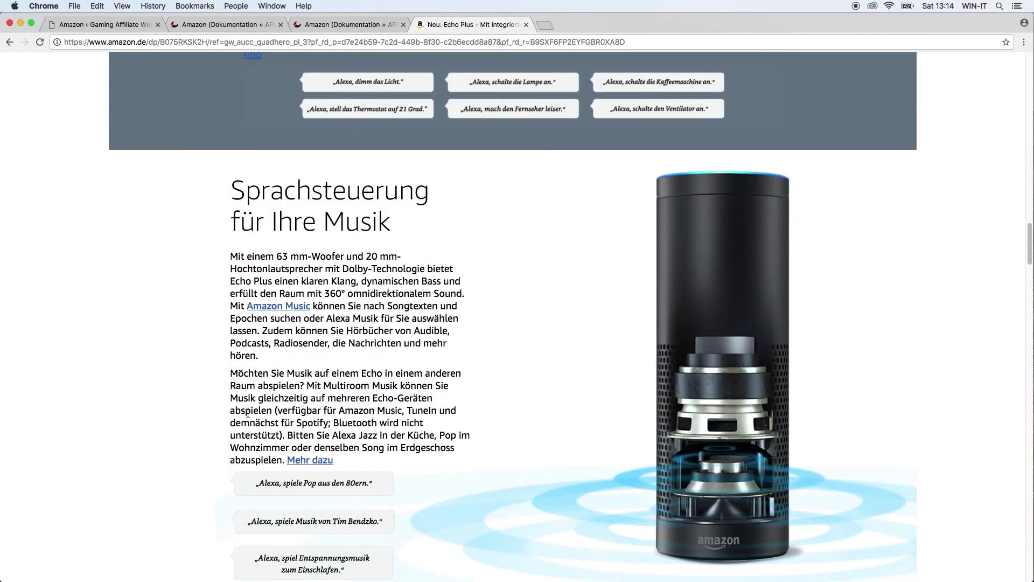
scroll(237, 402, down, 5)
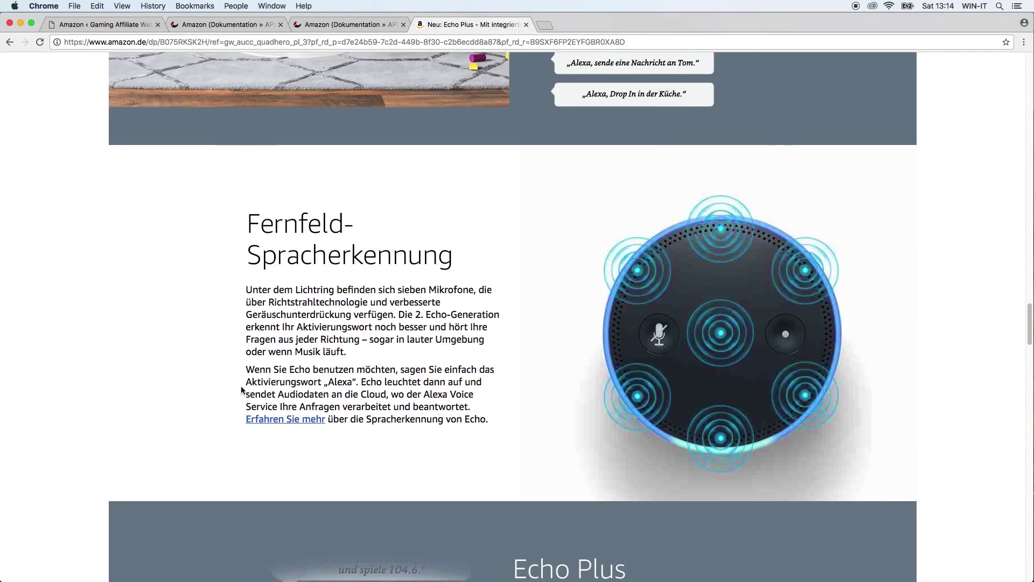
click(122, 25)
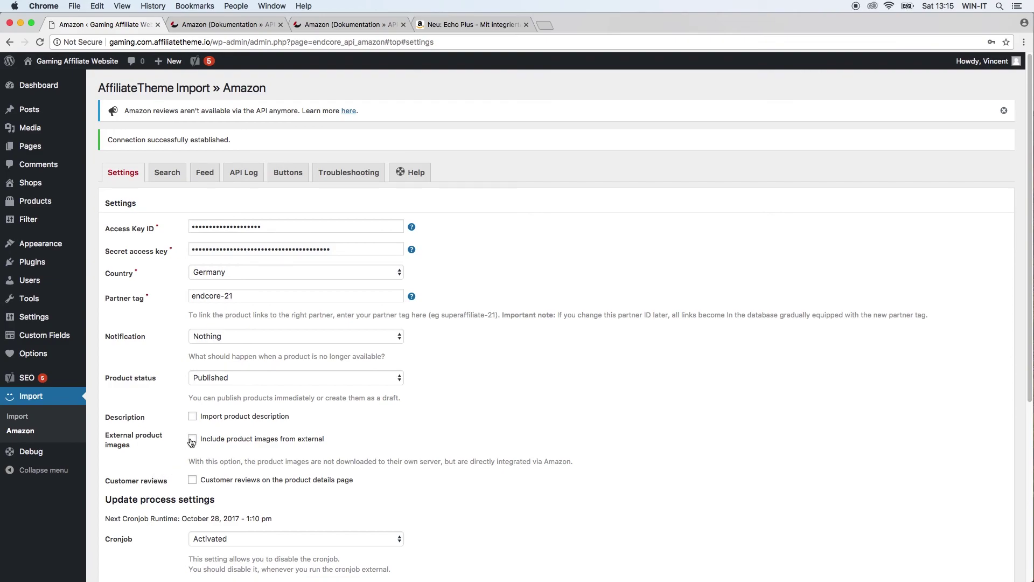
Step: Examine the Images options of the update process settings, keeping Do not update selected
scroll(175, 461, down, 1)
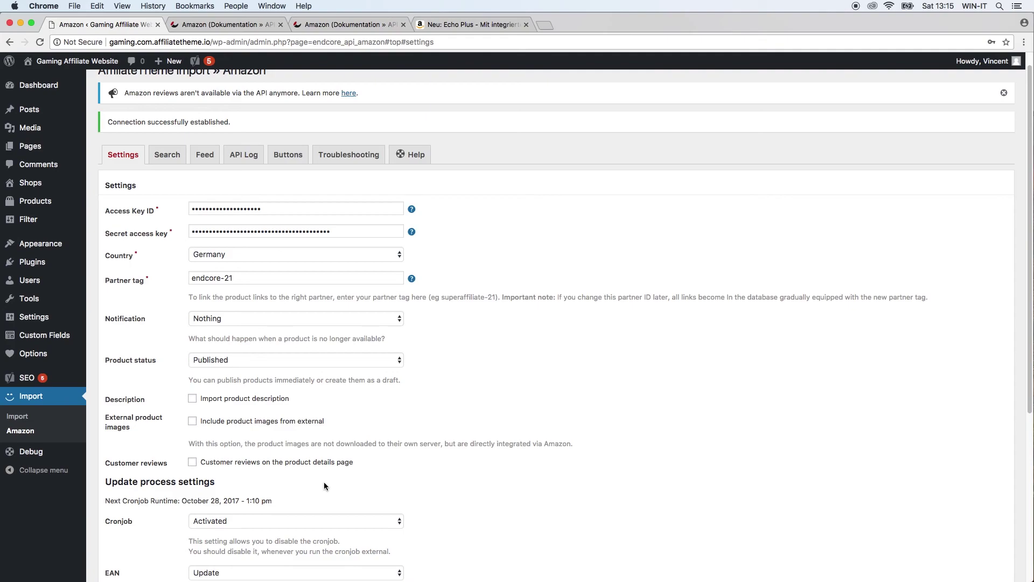
scroll(654, 275, down, 5)
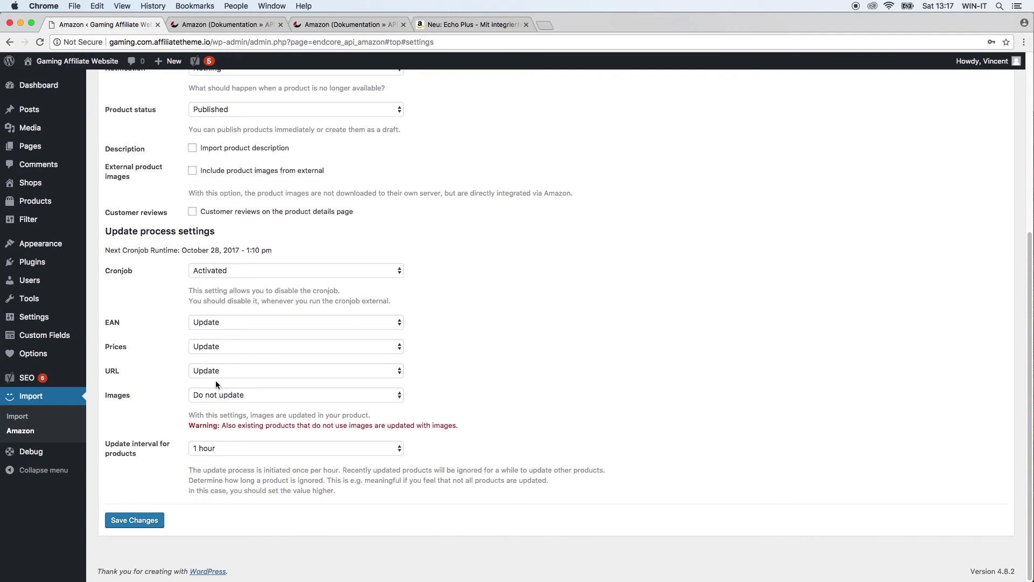
click(215, 395)
click(216, 397)
click(238, 398)
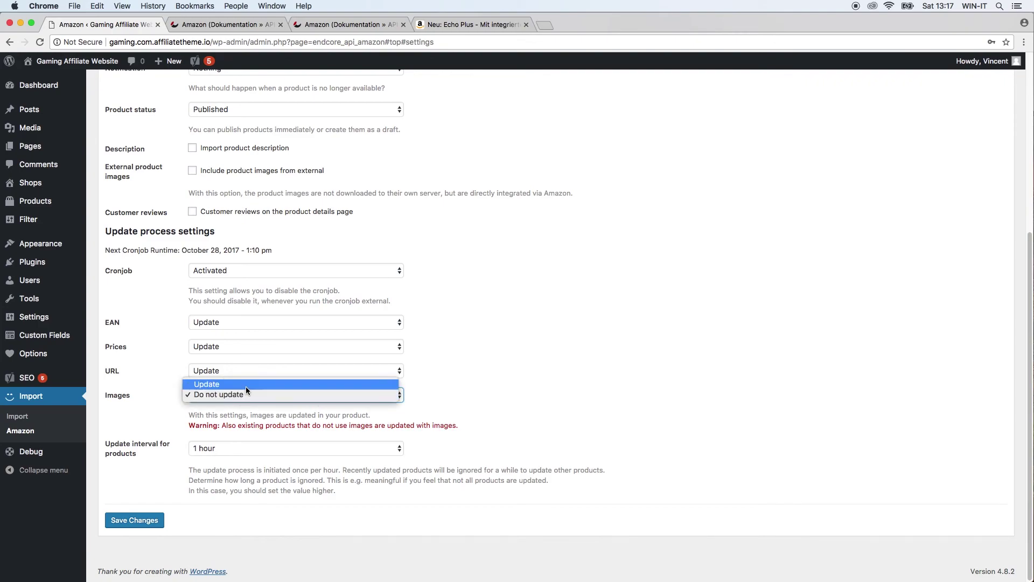
click(247, 394)
click(247, 394)
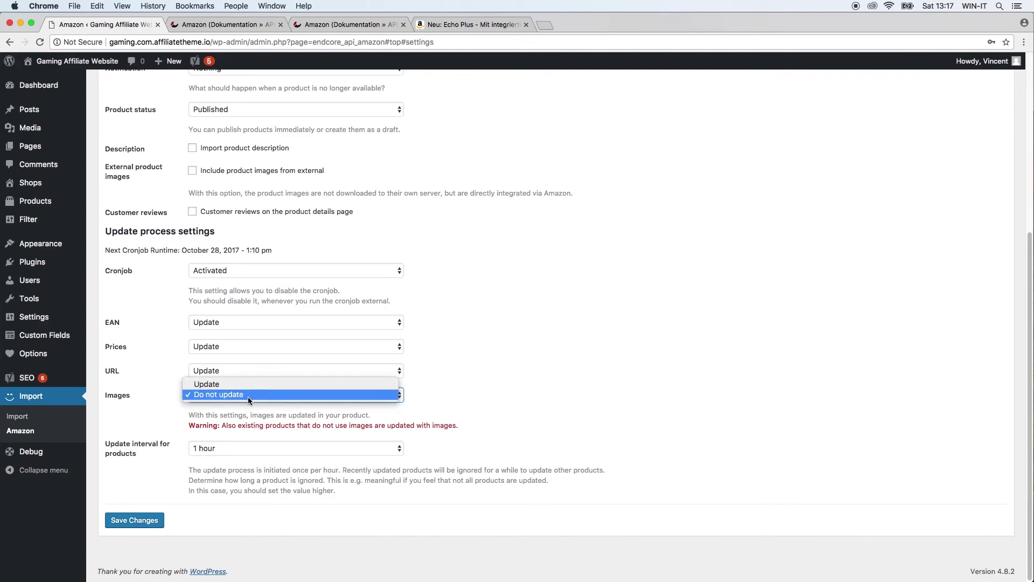
click(246, 382)
click(251, 398)
click(251, 405)
key(Tab)
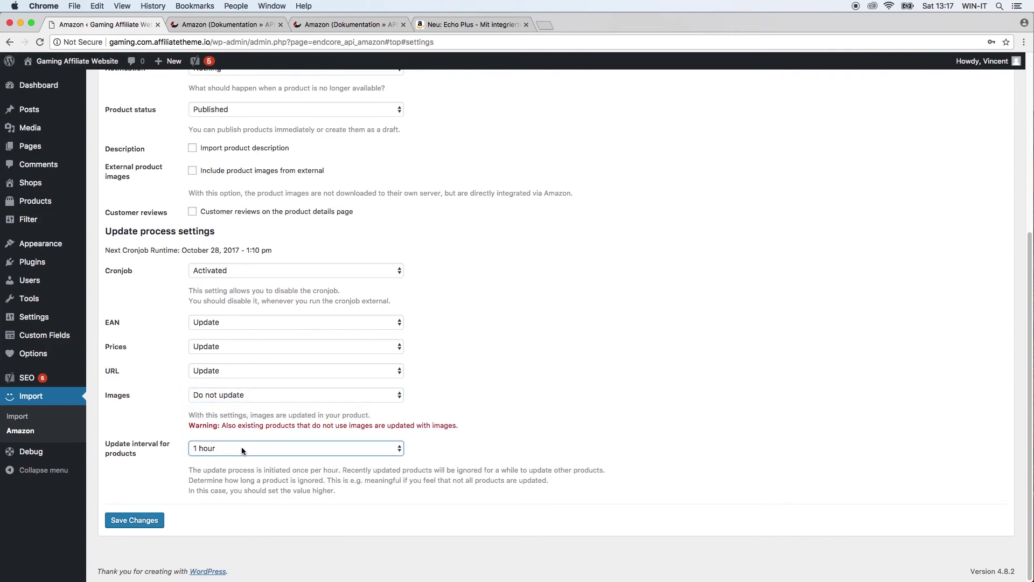
Step: Keep the update interval for products at 1 hour and save the Amazon import settings
click(255, 448)
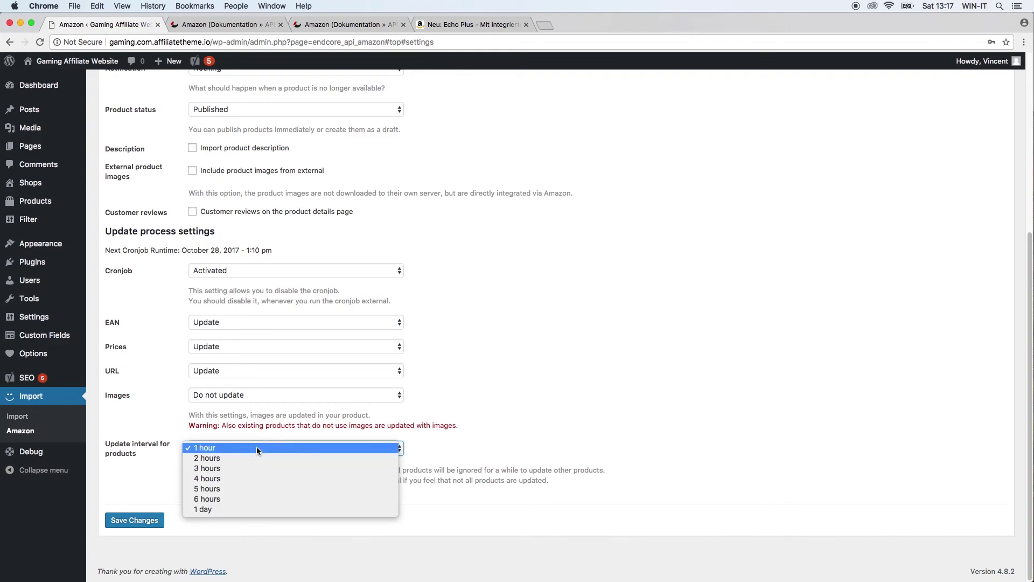
click(256, 447)
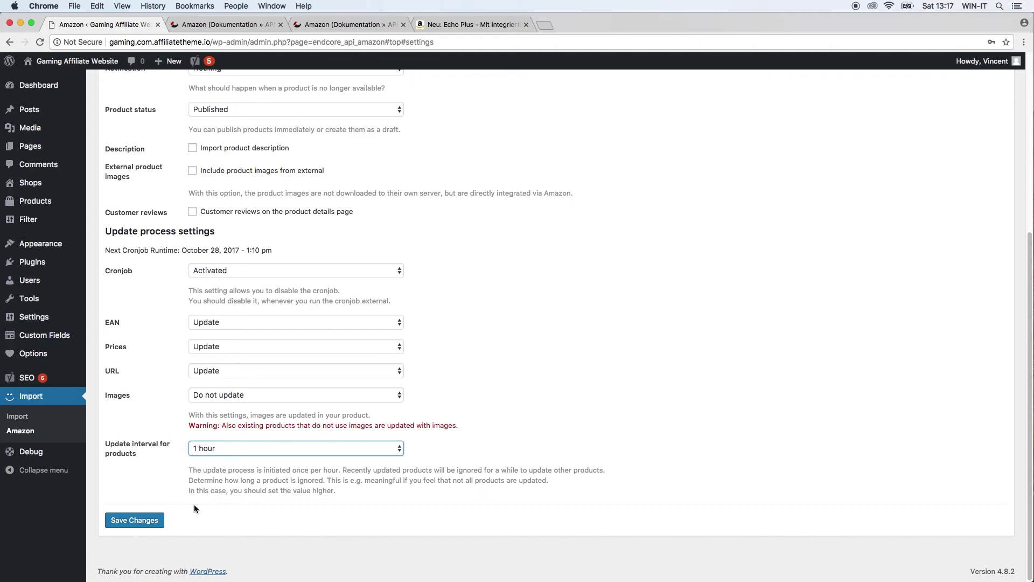
click(157, 522)
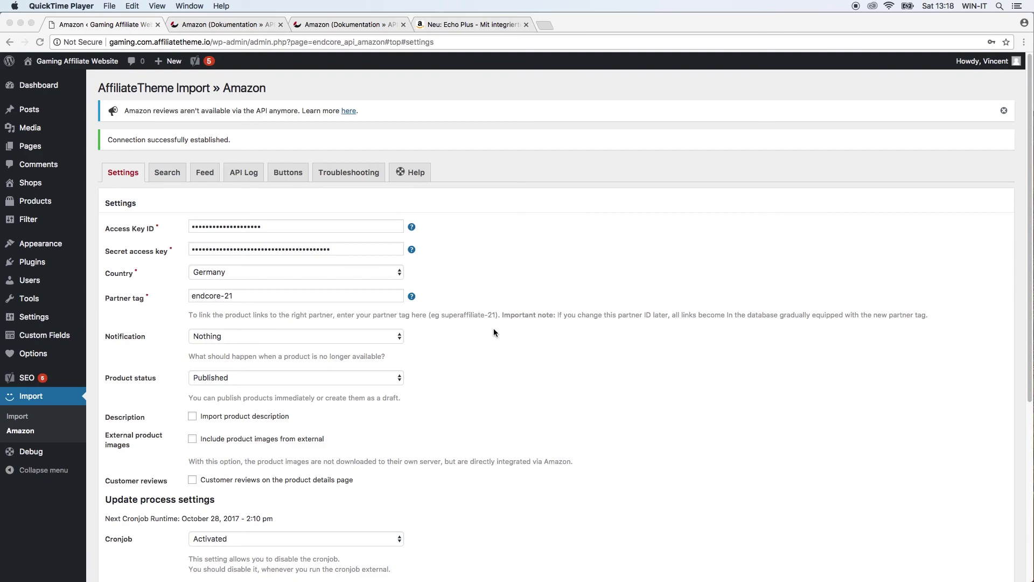
Step: Check the connection status message, look through the Amazon documentation on affiliatetheme.io and return to the import page
click(251, 141)
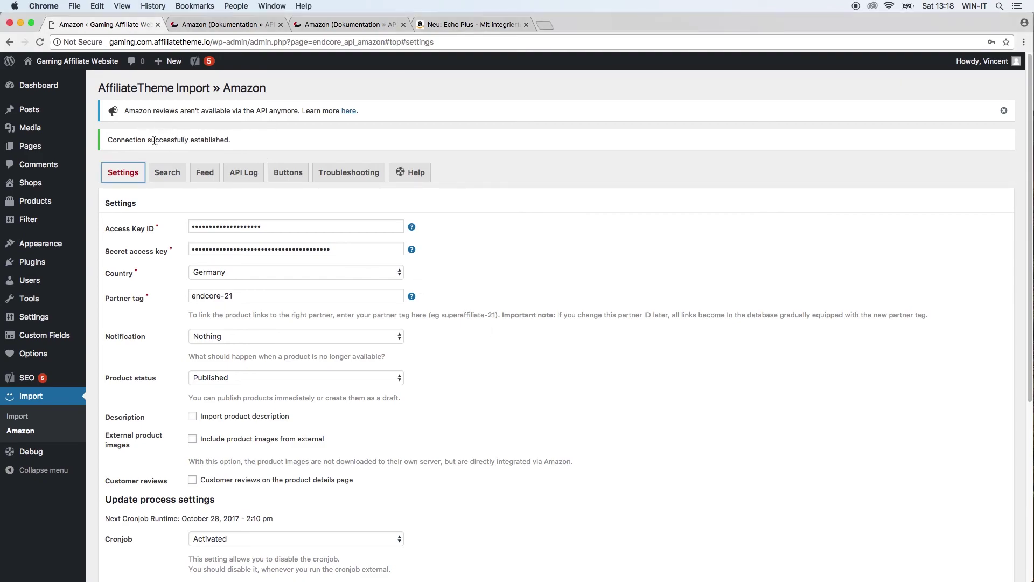
drag(107, 143, 268, 144)
click(350, 25)
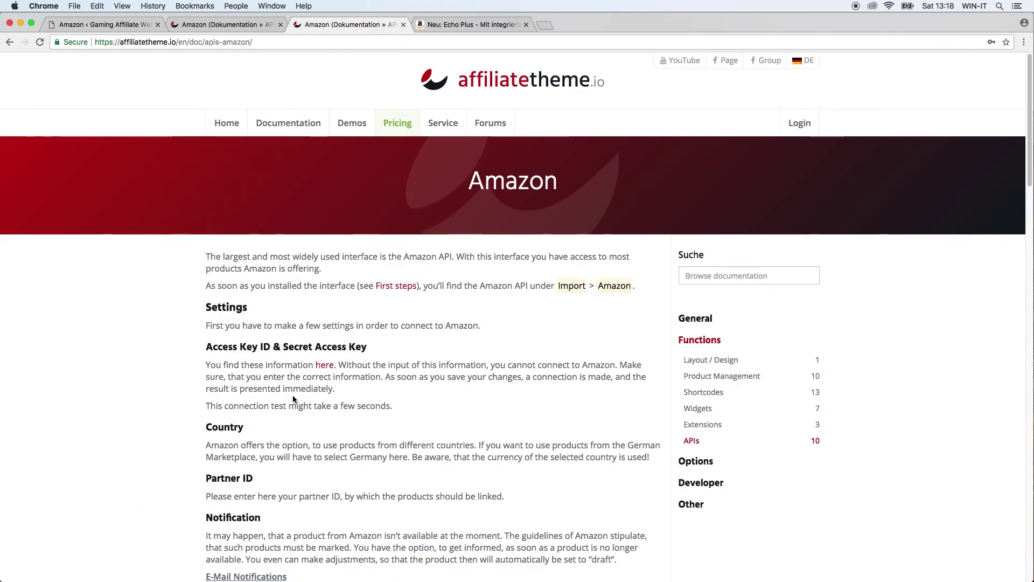
scroll(157, 456, down, 3)
scroll(157, 455, down, 10)
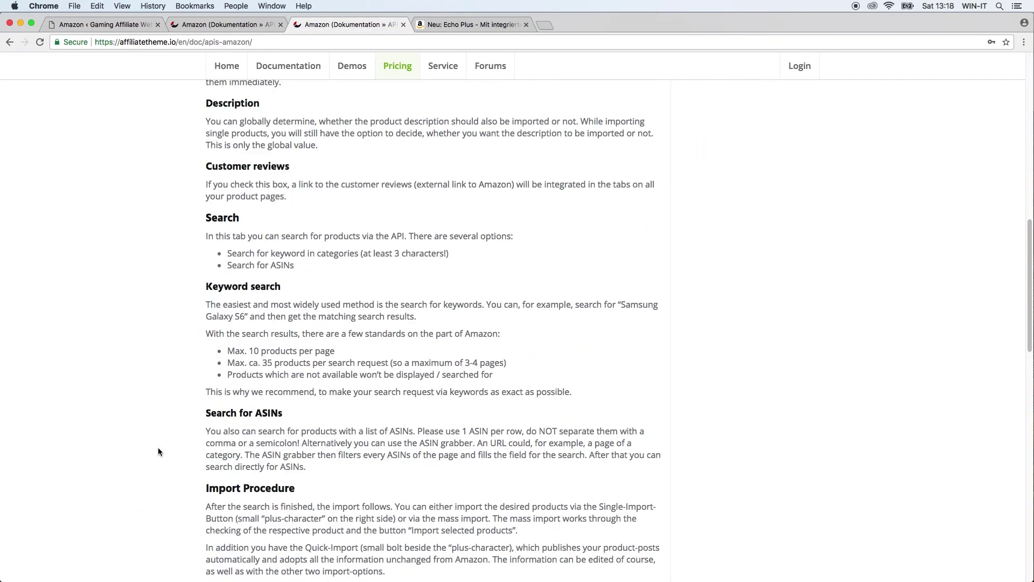
scroll(157, 451, up, 12)
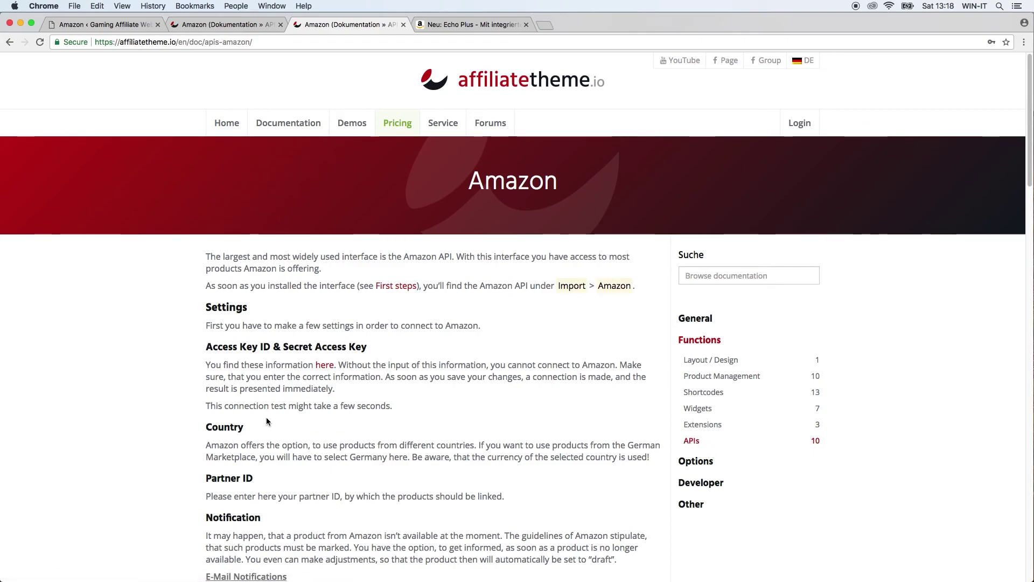
click(120, 28)
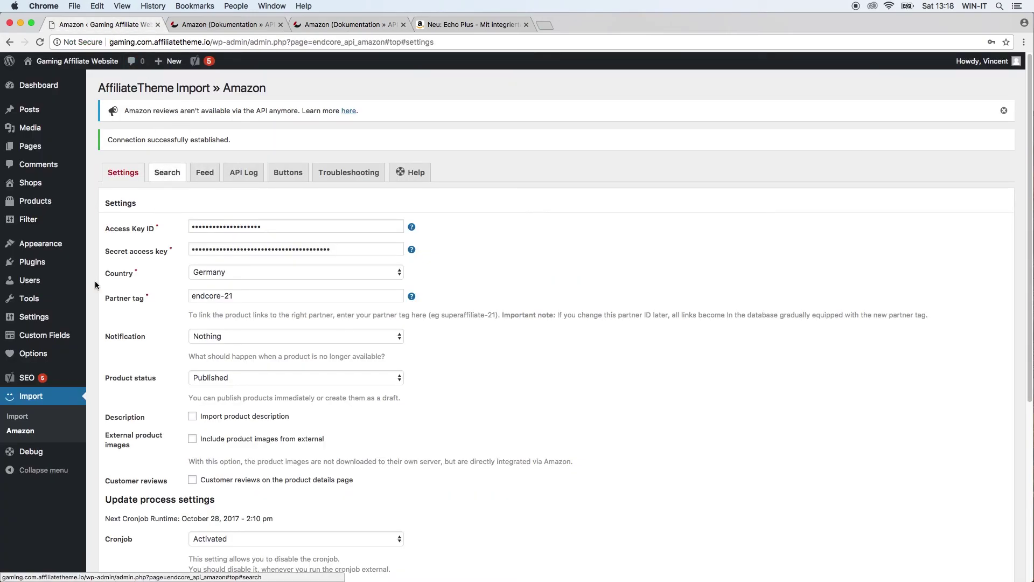
Step: Search Amazon from the import page for "acer gaming notebook" in all categories (Alle Kategorien)
click(167, 179)
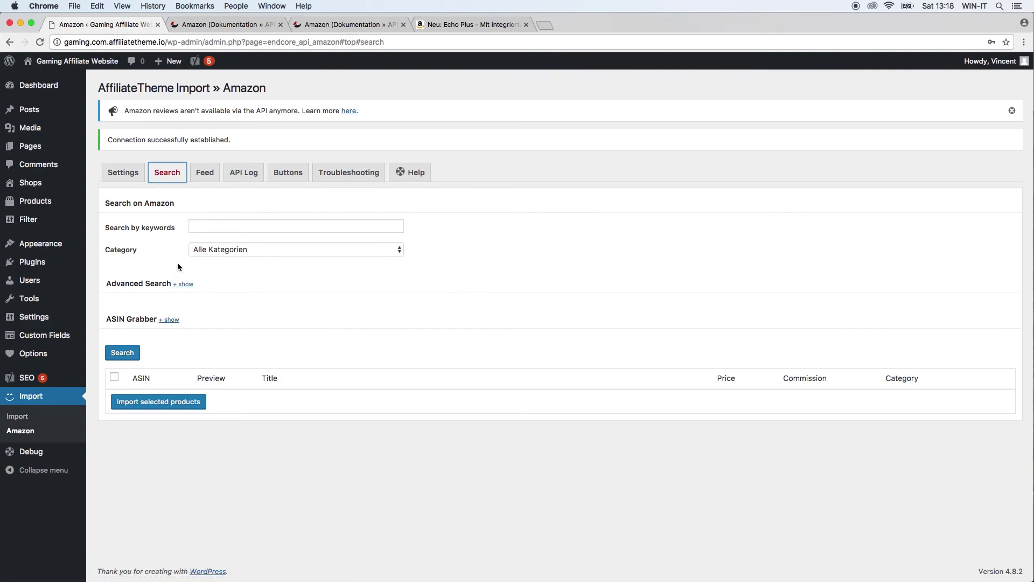
click(200, 224)
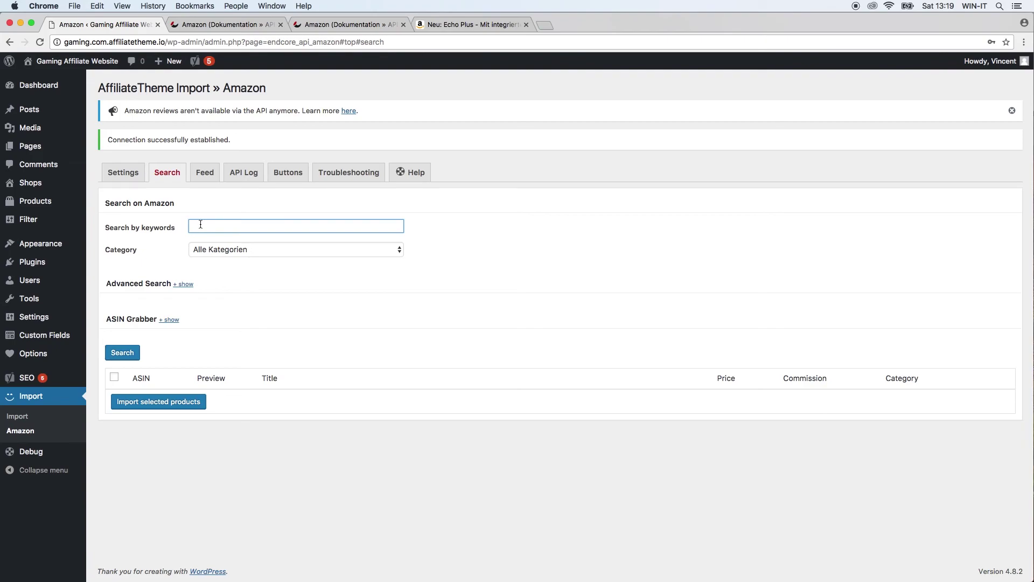
text(acer gamg)
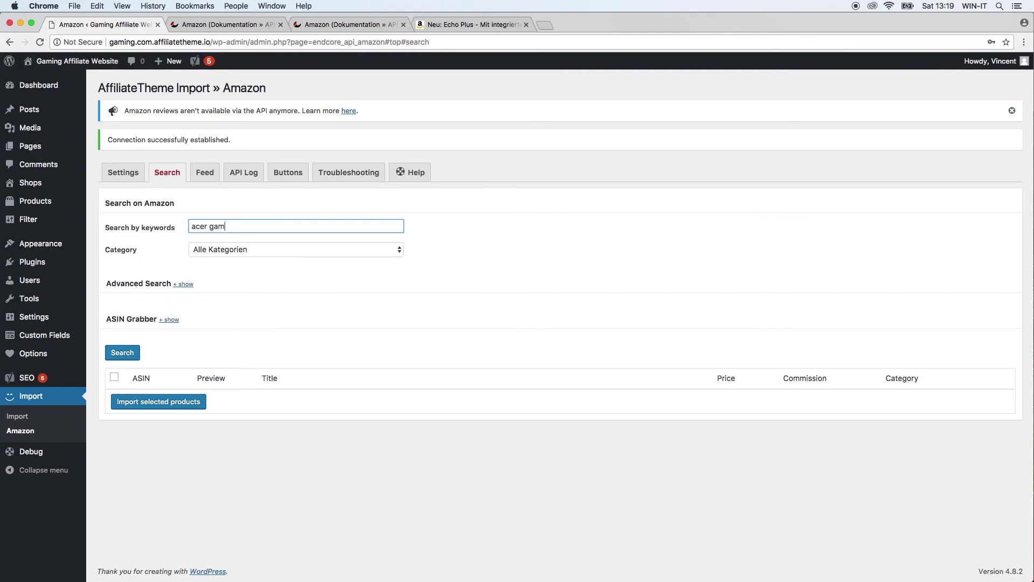
key(BackSpace)
text(ing note)
key(BackSpace)
key(BackSpace)
key(BackSpace)
text(otebook)
click(228, 249)
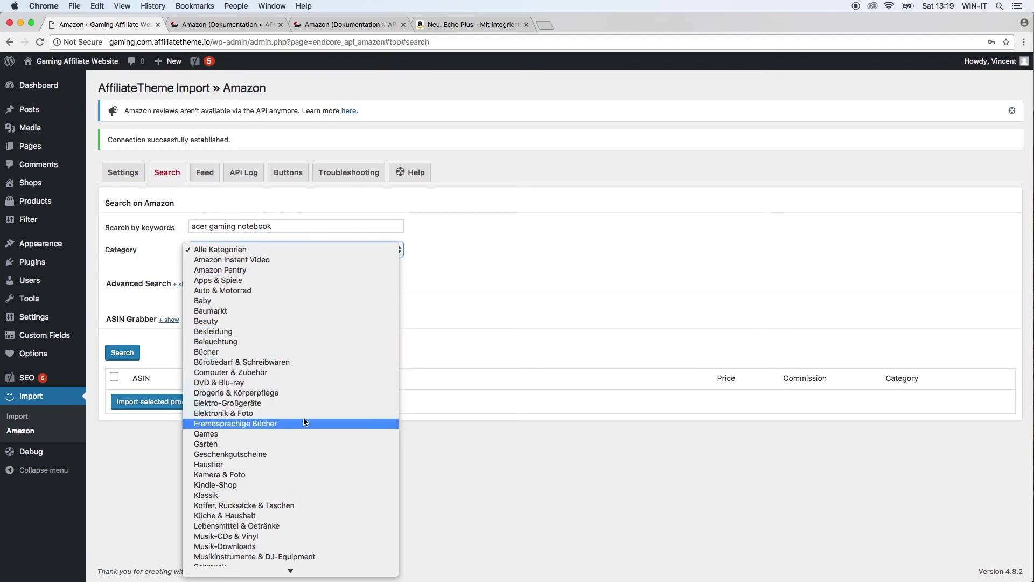
click(486, 292)
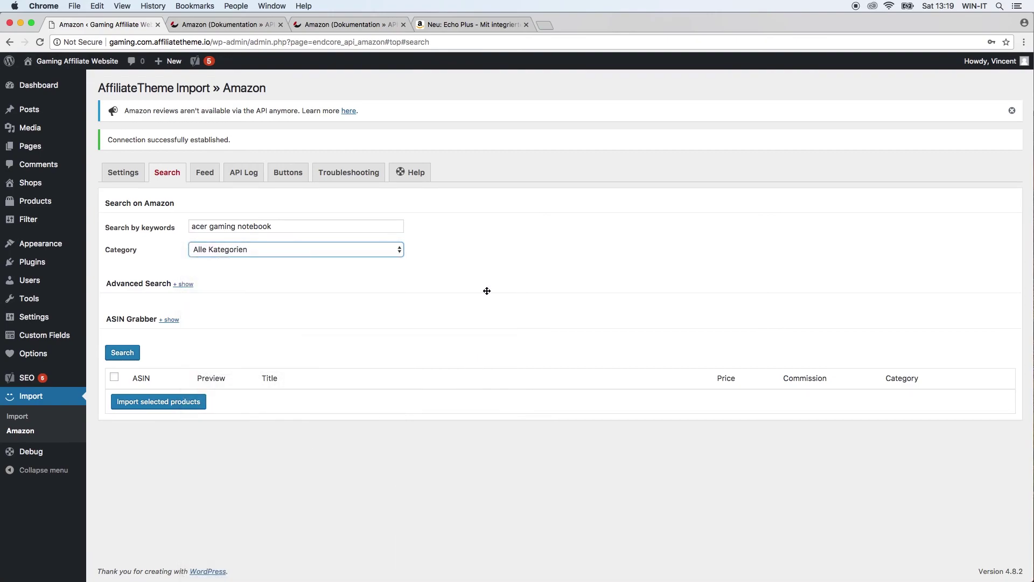
click(131, 353)
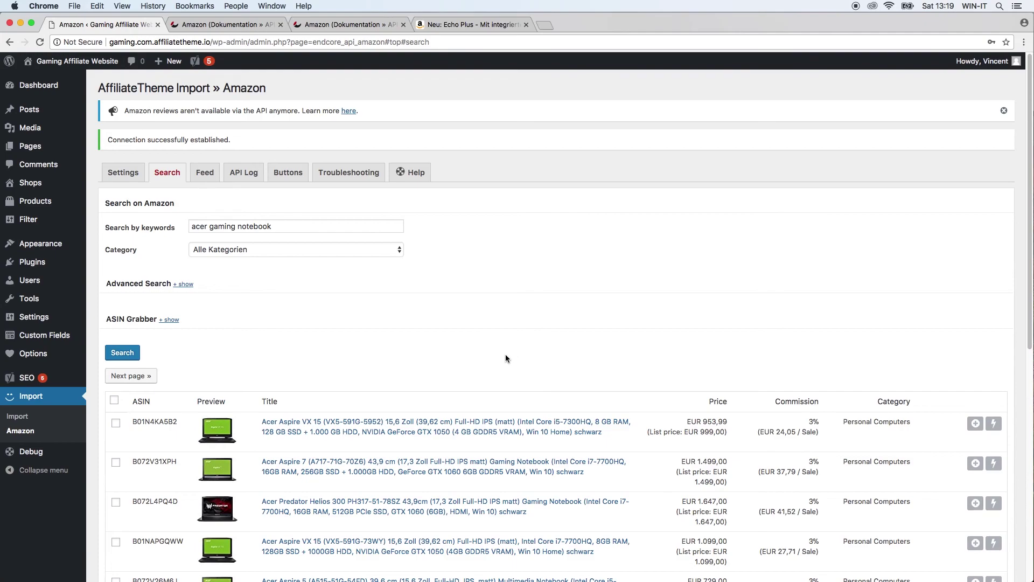
Step: Mark the notebooks B072V31XPH, B072L4PQ4D and B072V26M6J in the search results for a bulk import
scroll(645, 458, down, 3)
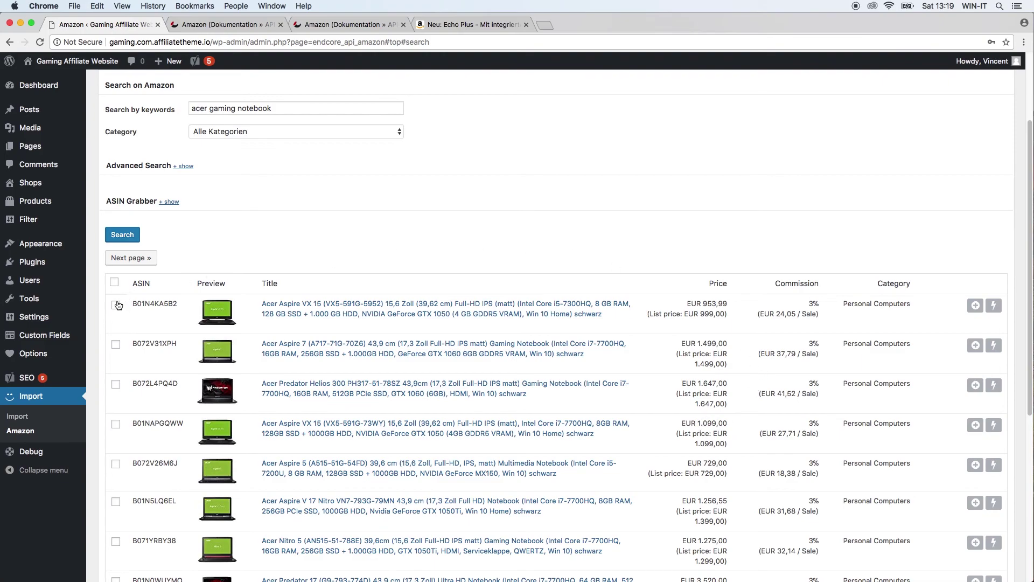
scroll(118, 453, down, 1)
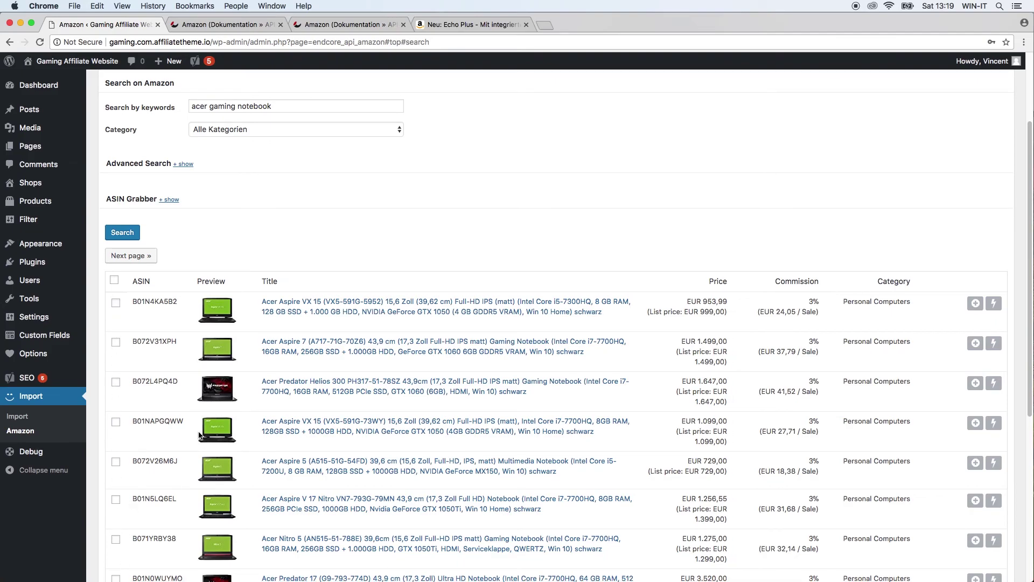
scroll(204, 436, down, 6)
scroll(204, 434, up, 4)
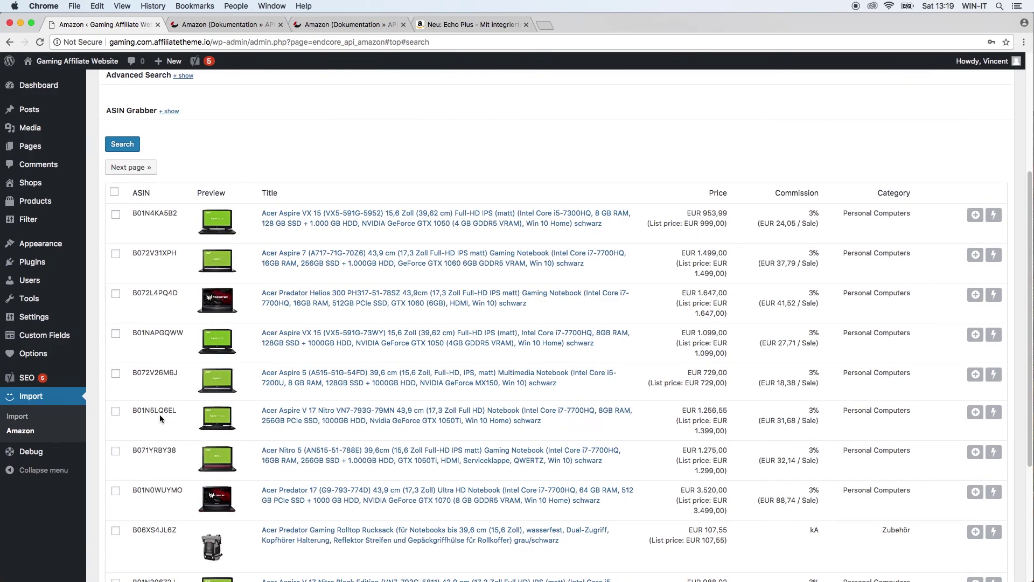
click(116, 374)
click(115, 253)
scroll(148, 396, down, 4)
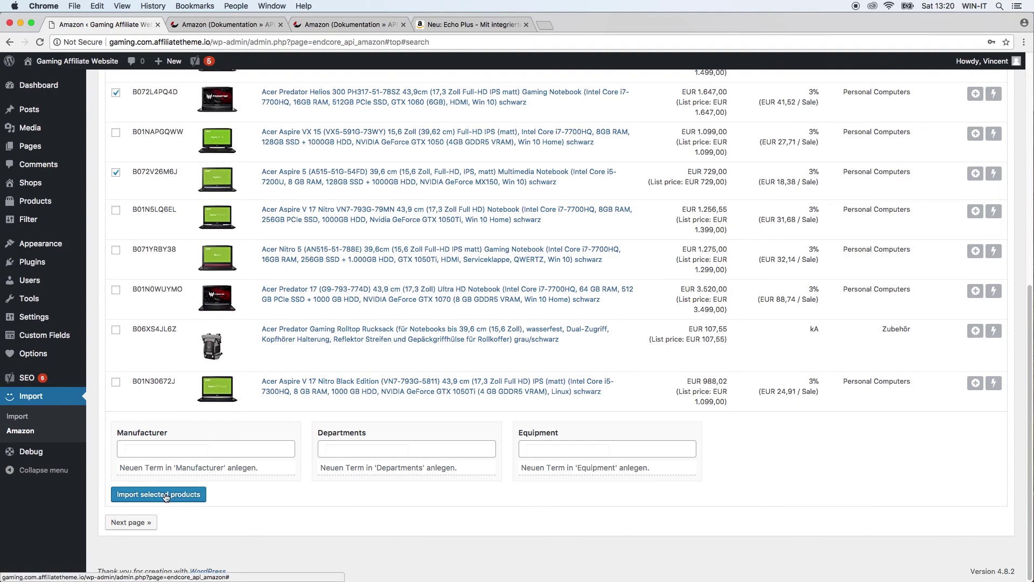
Step: Deselect the three marked notebooks in the search results
scroll(161, 437, up, 3)
click(116, 311)
click(116, 232)
click(116, 191)
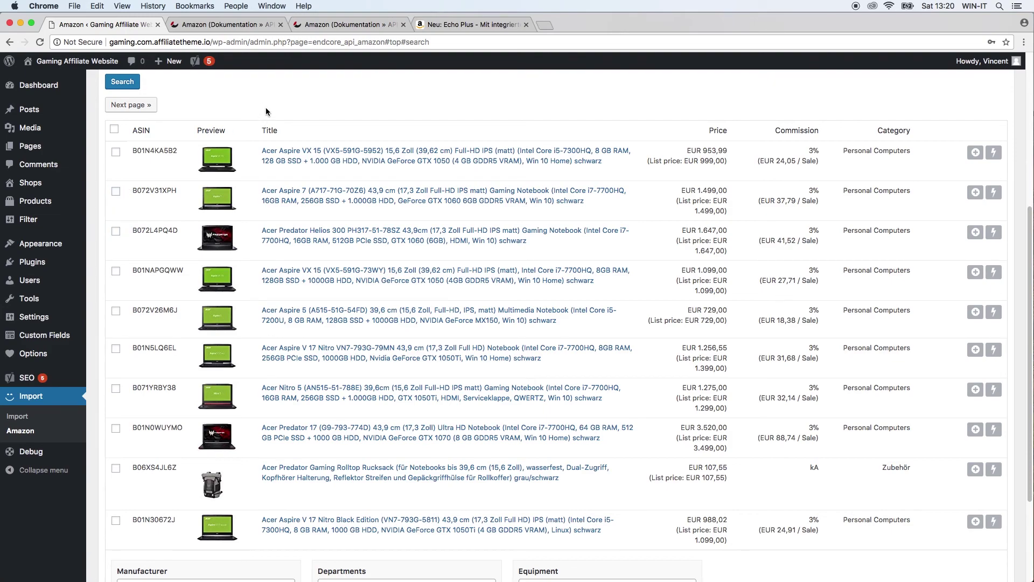
Step: Examine the Commission column of the search results, including the percentages, the earnings per sale and the entry for the Acer Predator backpack
scroll(266, 112, up, 2)
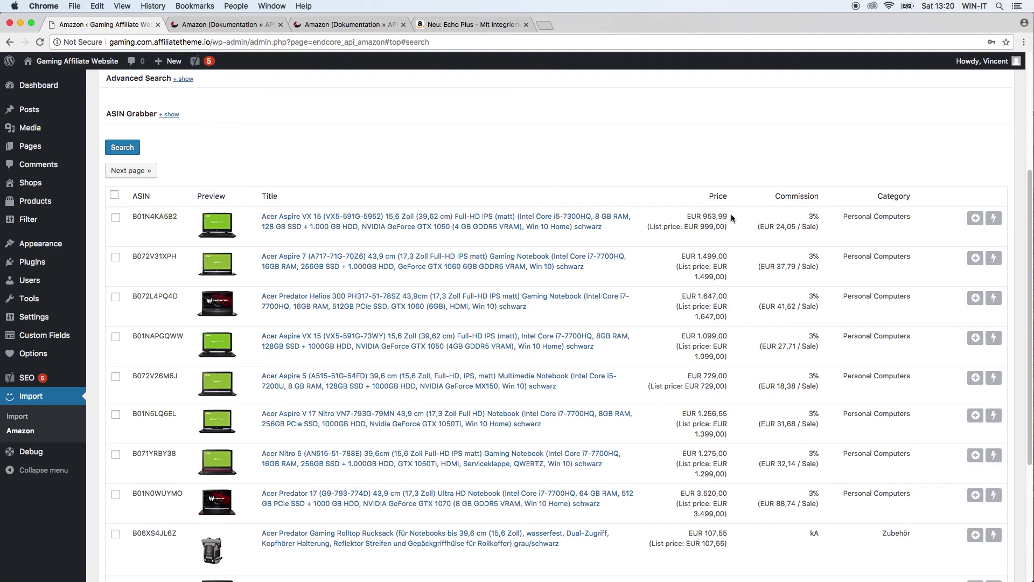
double_click(796, 196)
mouse_move(808, 217)
mouse_down()
mouse_move(824, 209)
mouse_move(816, 222)
mouse_up()
click(815, 222)
drag(770, 227, 795, 226)
click(786, 226)
click(776, 196)
drag(776, 195, 820, 198)
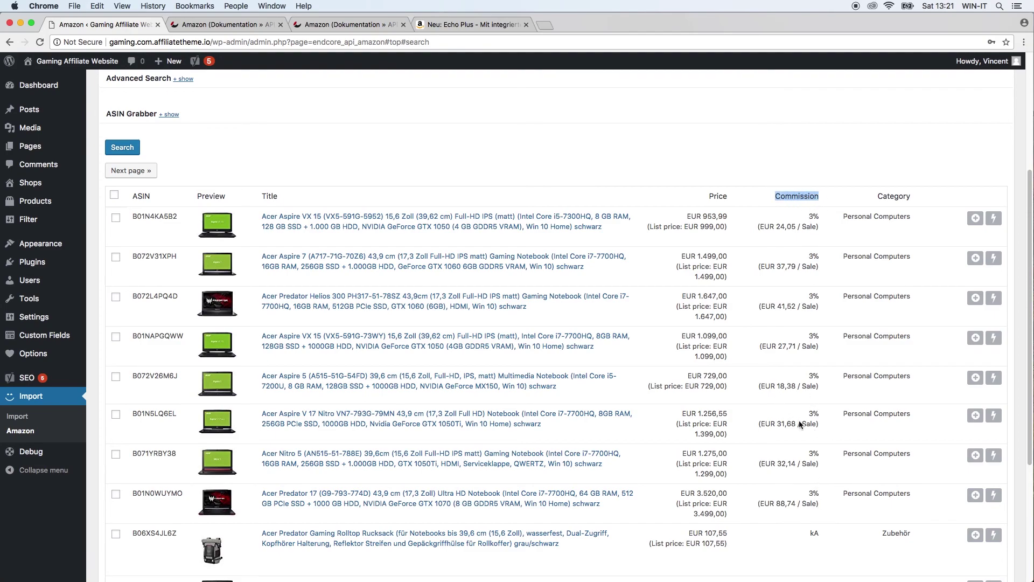
scroll(806, 405, down, 1)
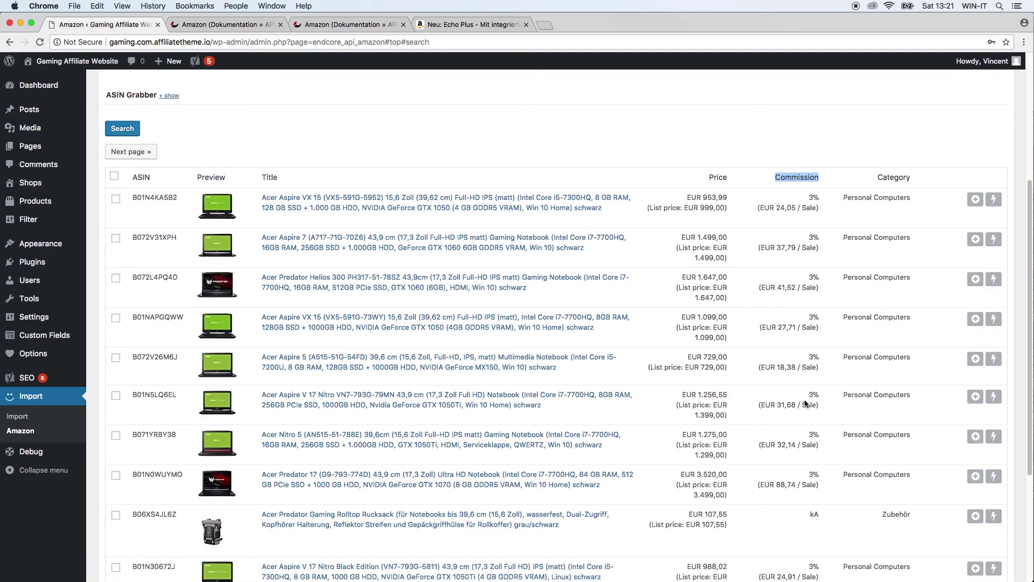
double_click(818, 516)
scroll(761, 513, down, 2)
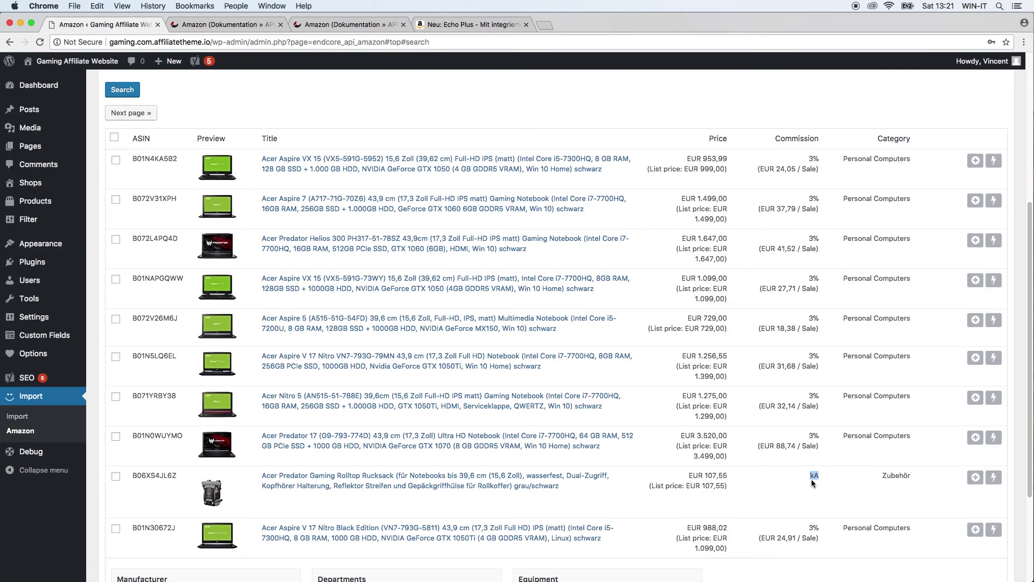
click(826, 175)
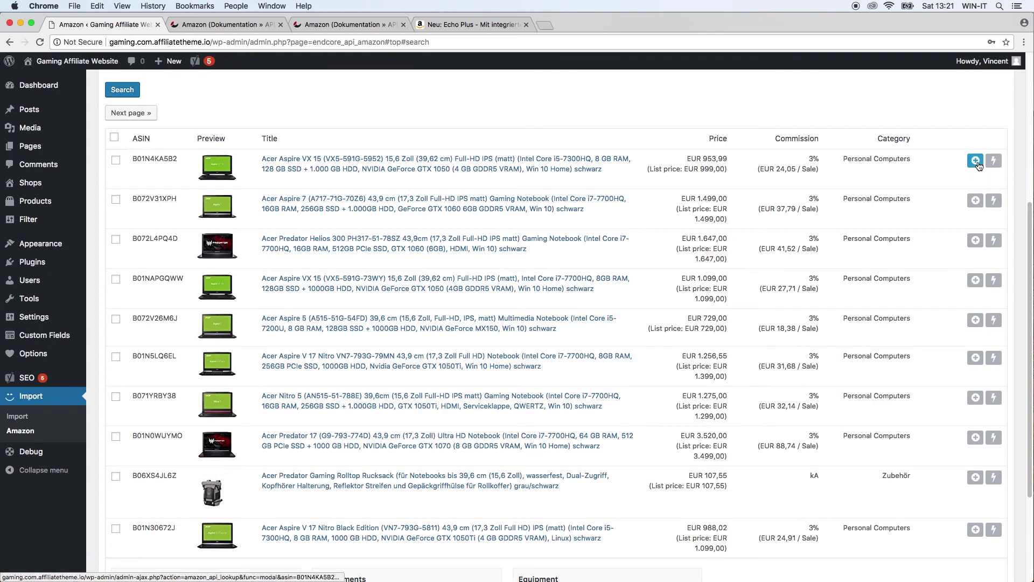
Step: Open the single import form for product B01N4KA5B2 and shorten its title to "Acer Aspire VX 15 (VX5-591G-5952)"
click(977, 161)
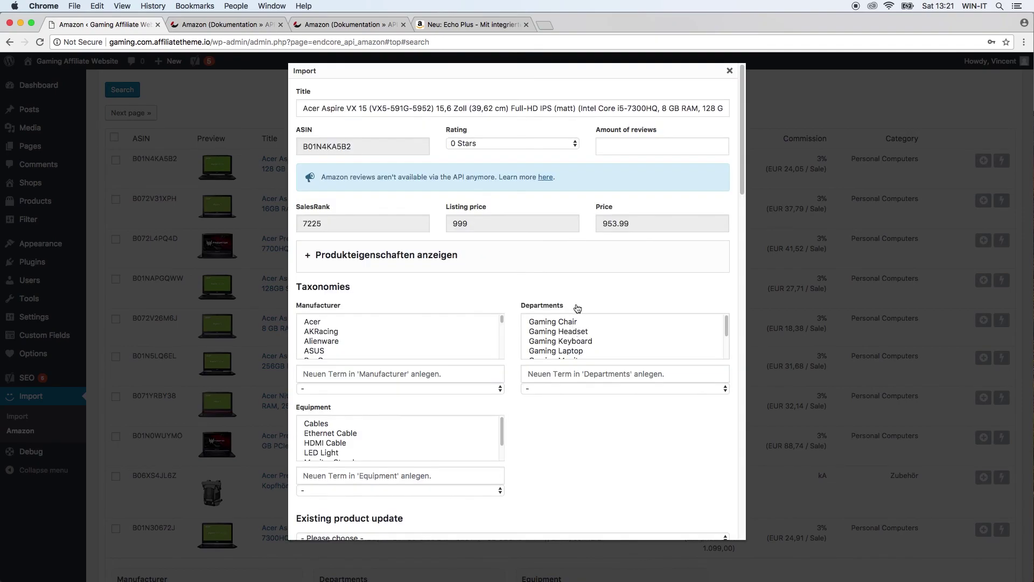
click(368, 107)
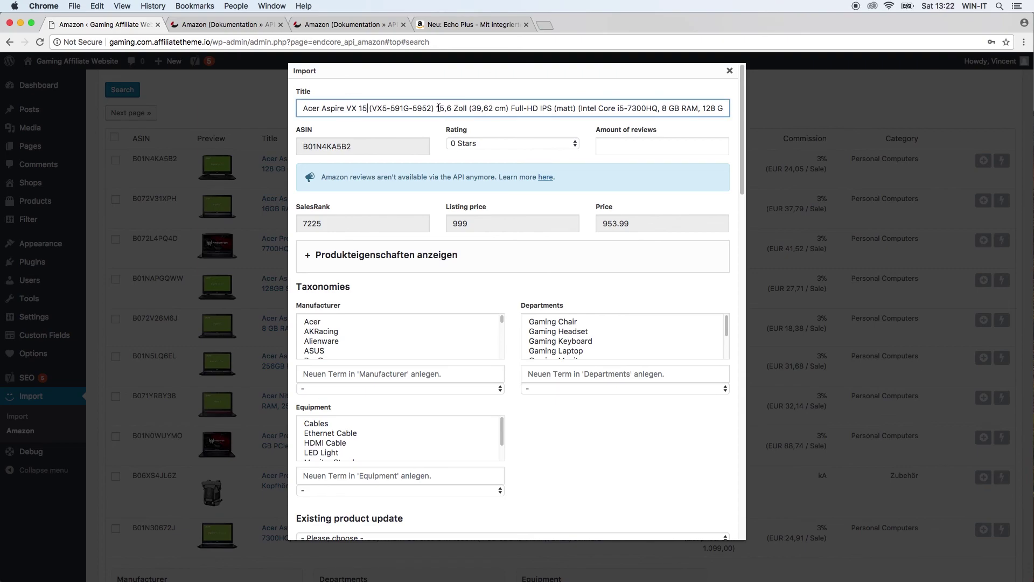
drag(435, 106, 796, 110)
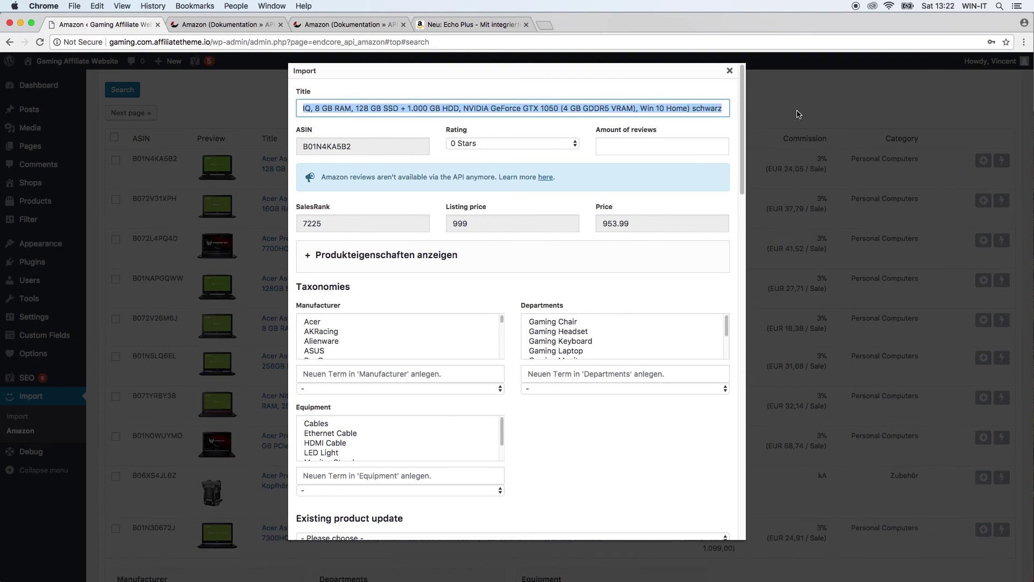
key(BackSpace)
key(BackSpace)
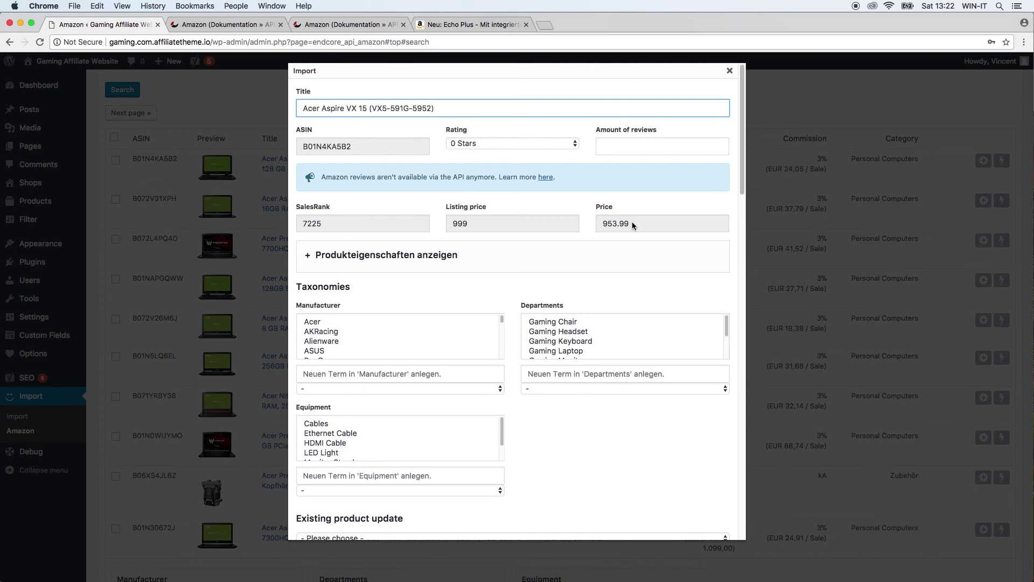
Step: Assign the manufacturer Acer and the department Gaming Laptop to the product in the import form
scroll(510, 428, down, 2)
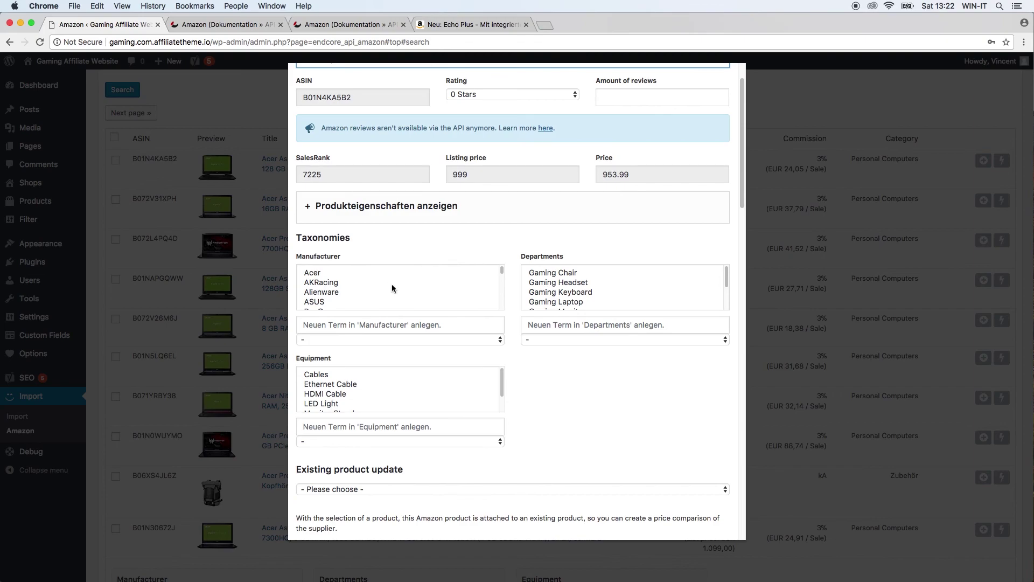
scroll(485, 265, up, 3)
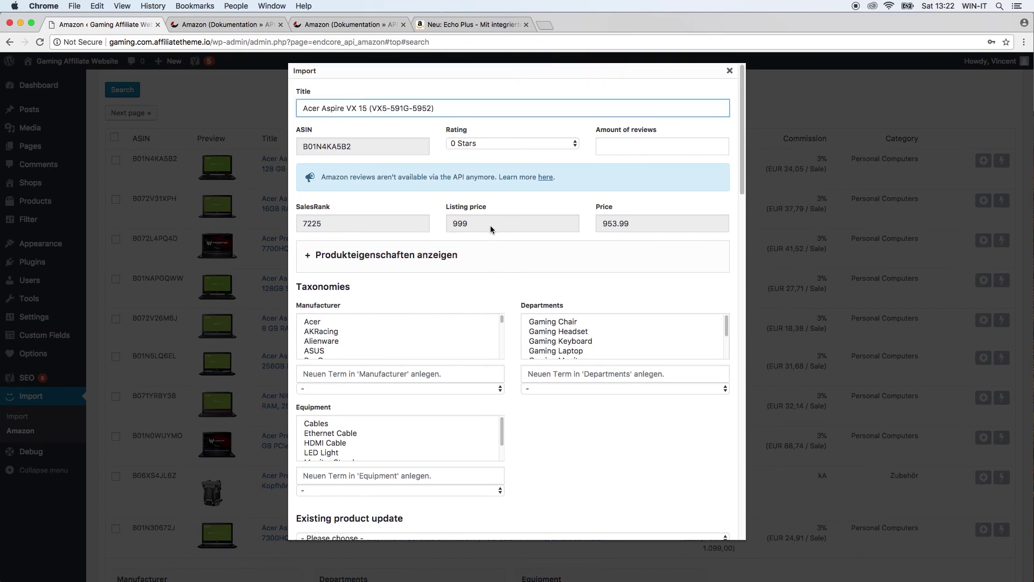
scroll(474, 307, down, 2)
scroll(334, 307, up, 3)
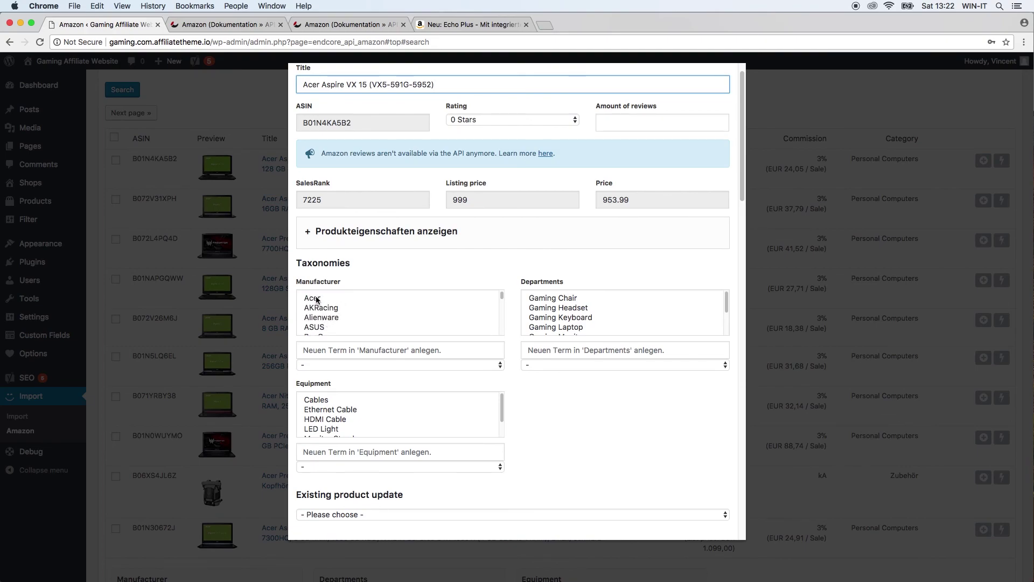
click(323, 299)
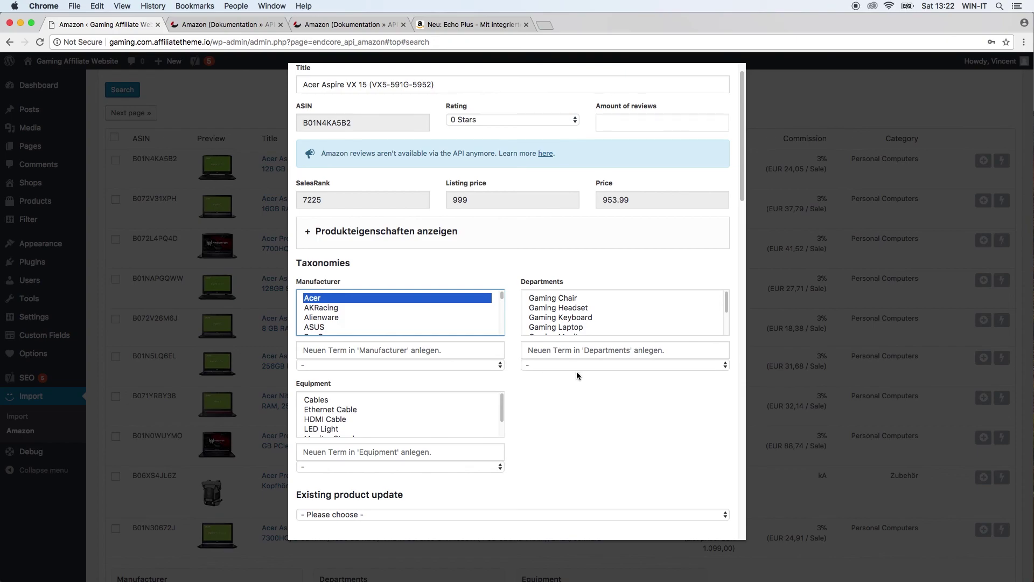
click(726, 314)
scroll(725, 310, down, 2)
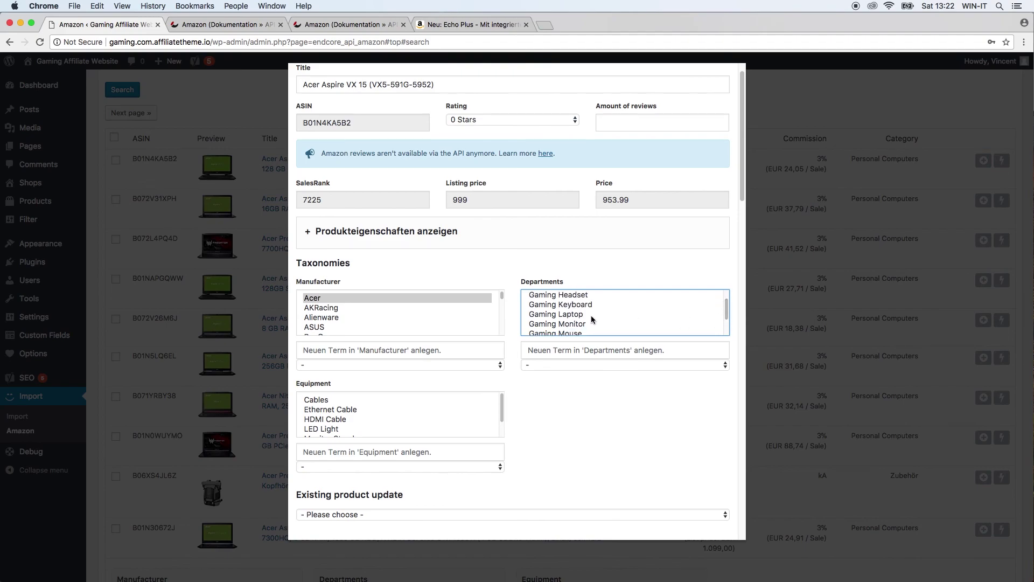
click(572, 315)
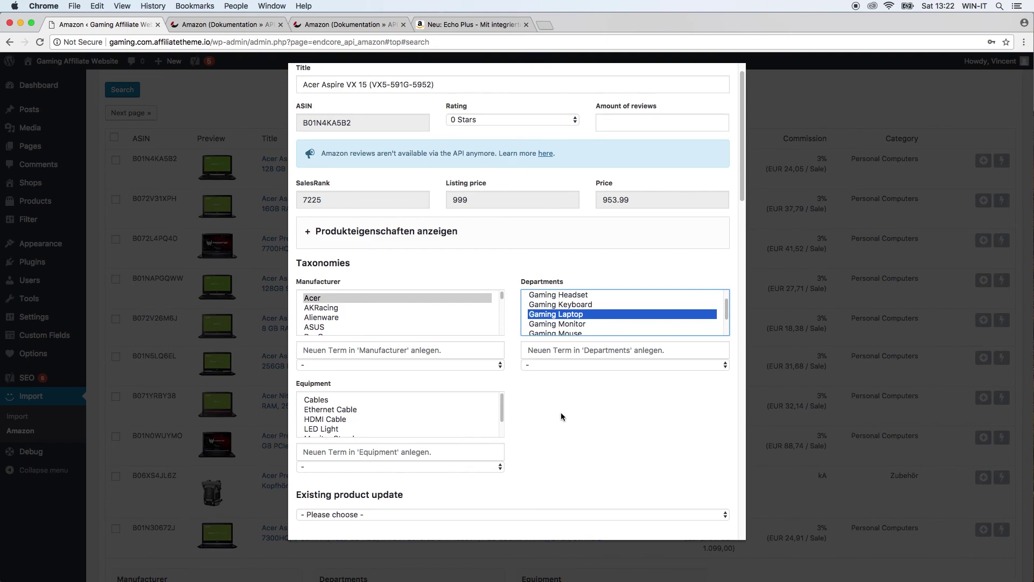
Step: Examine the existing-product update option and the product image settings in the import form, and close it without importing
scroll(562, 414, down, 2)
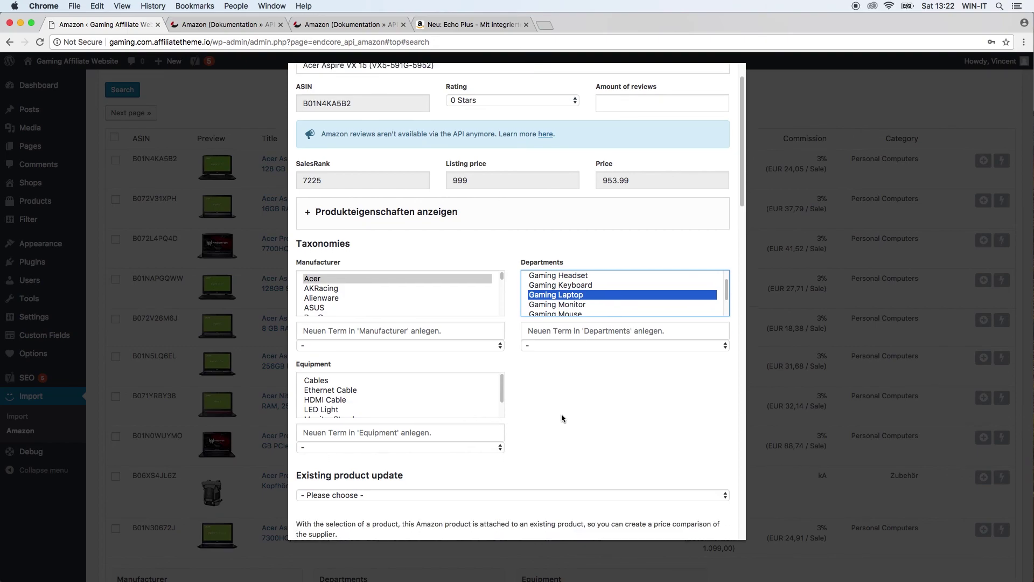
scroll(558, 409, down, 4)
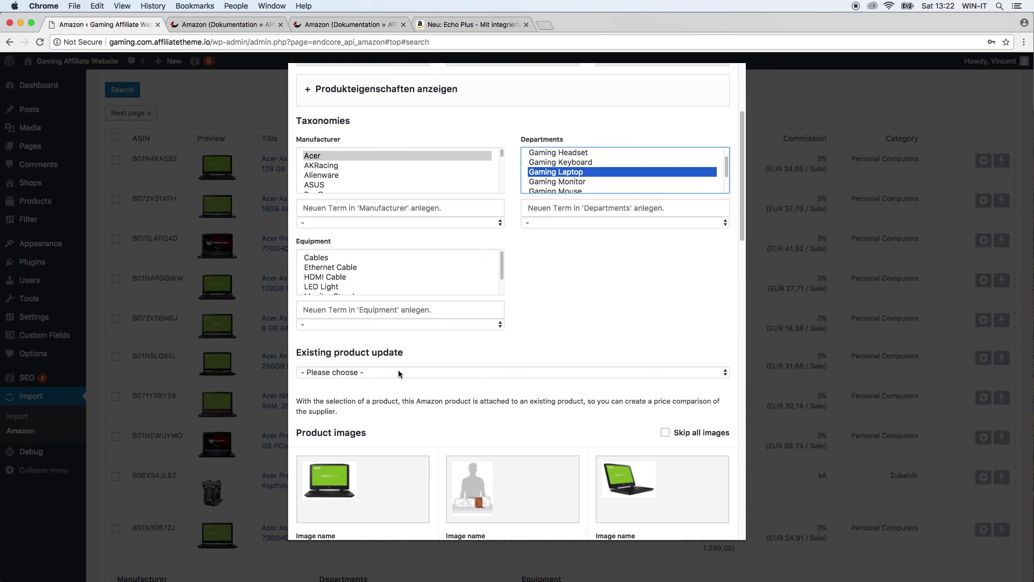
scroll(463, 410, down, 15)
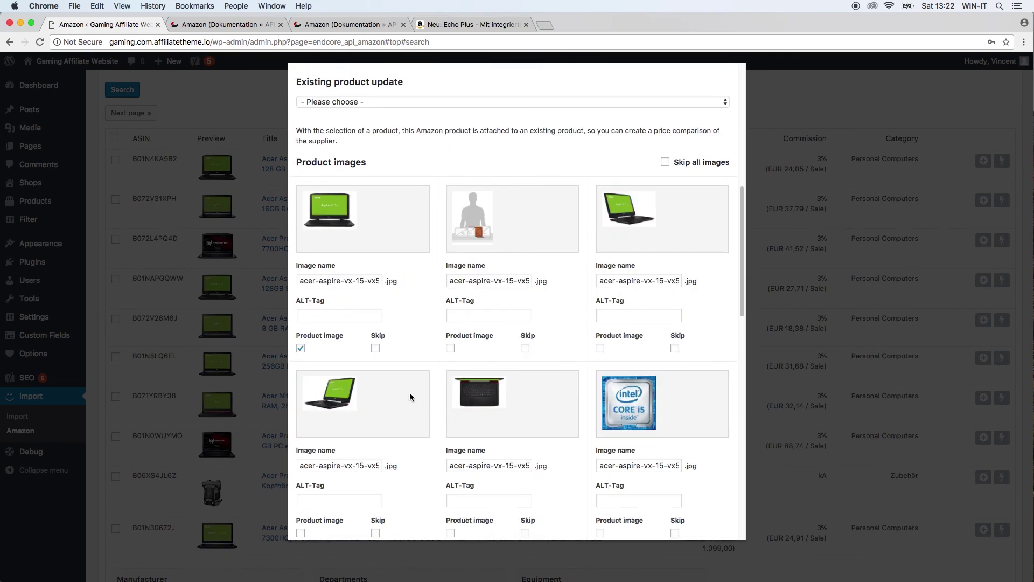
scroll(418, 391, down, 9)
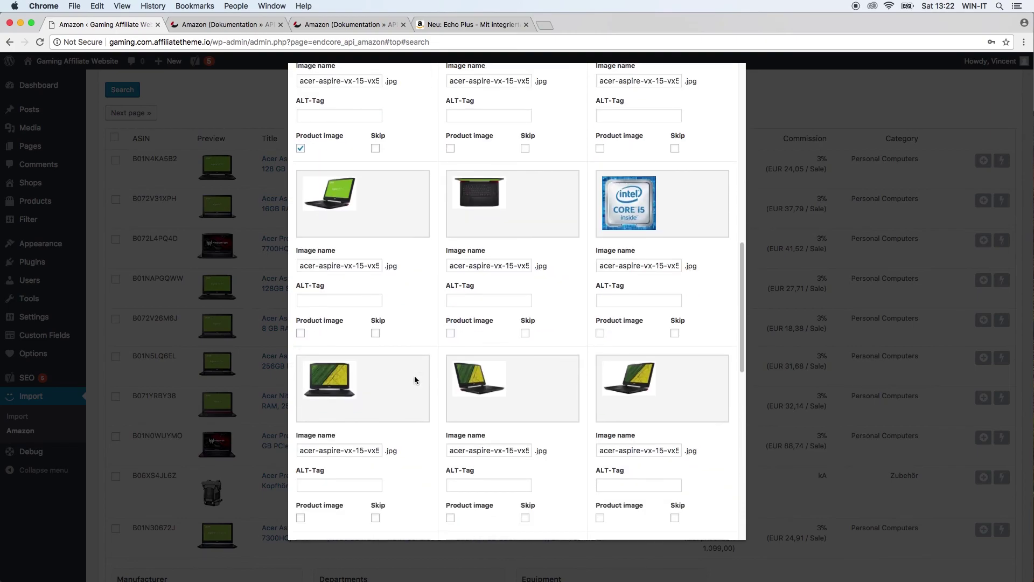
scroll(415, 379, down, 12)
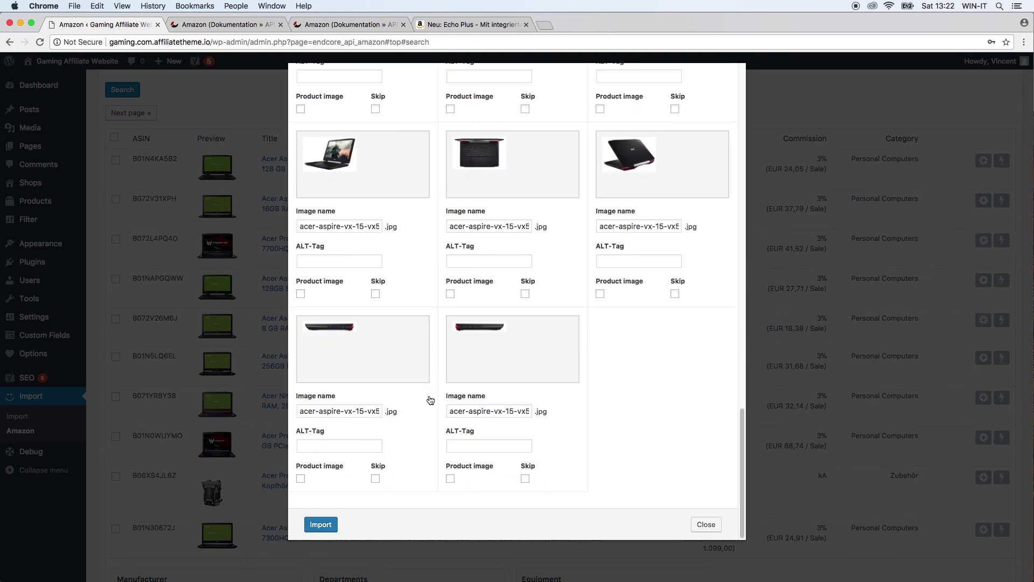
scroll(582, 353, up, 15)
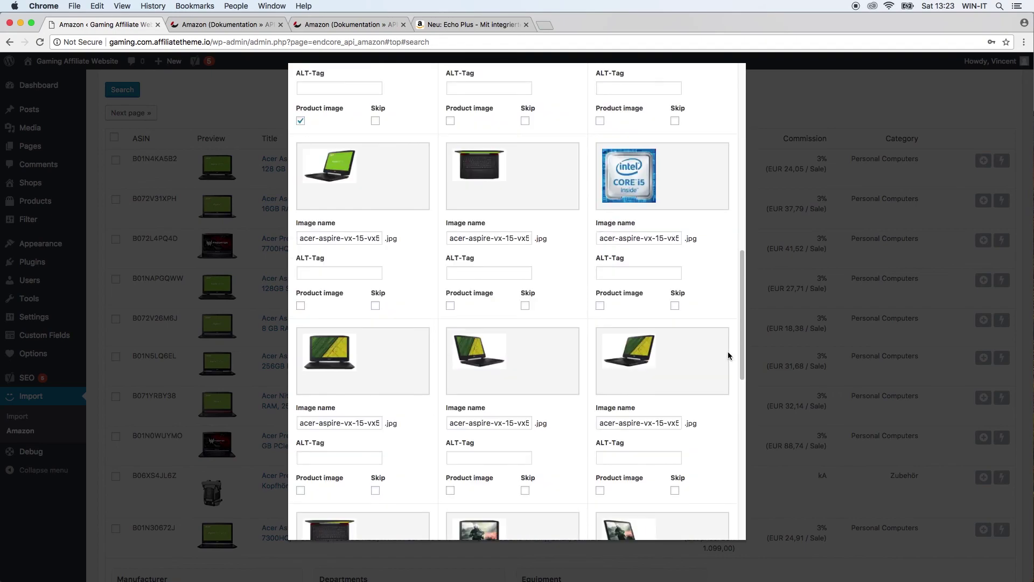
scroll(726, 355, up, 1)
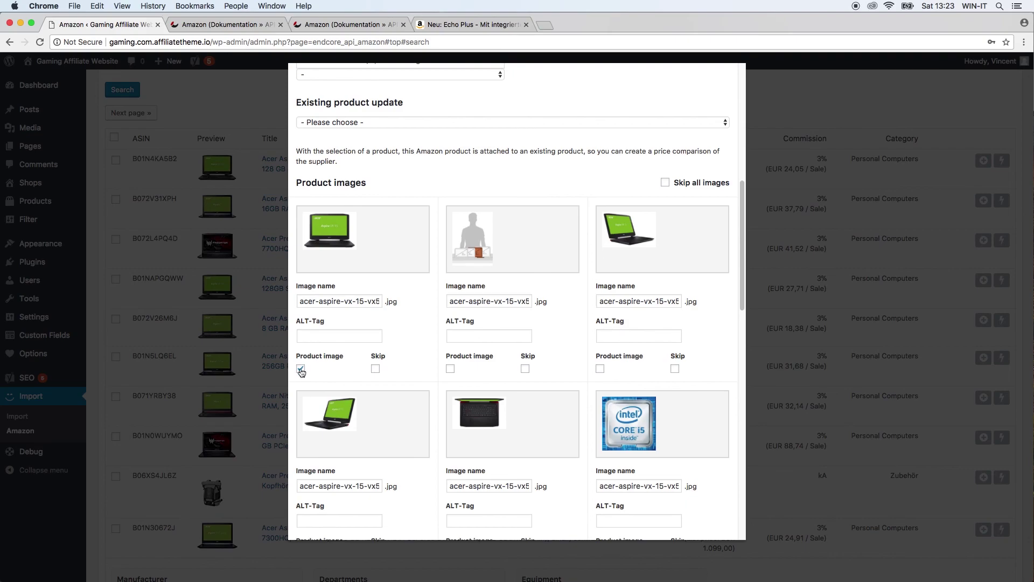
scroll(351, 385, down, 10)
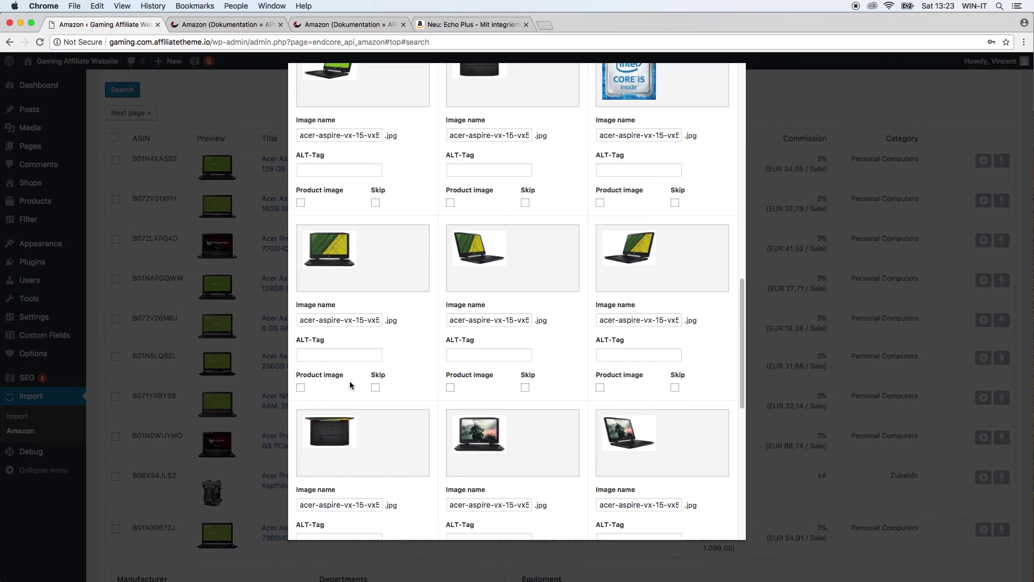
scroll(350, 384, down, 3)
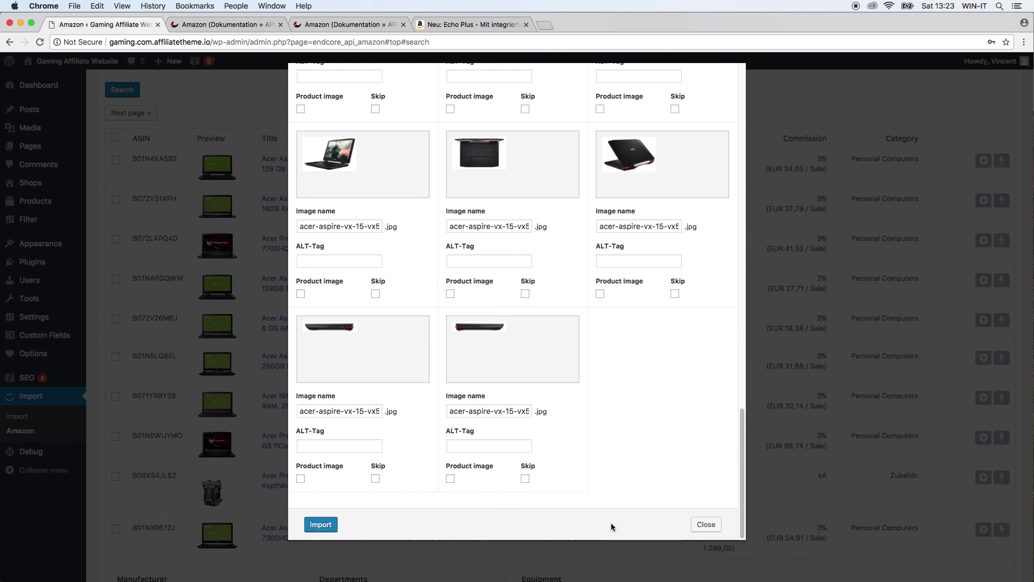
click(709, 525)
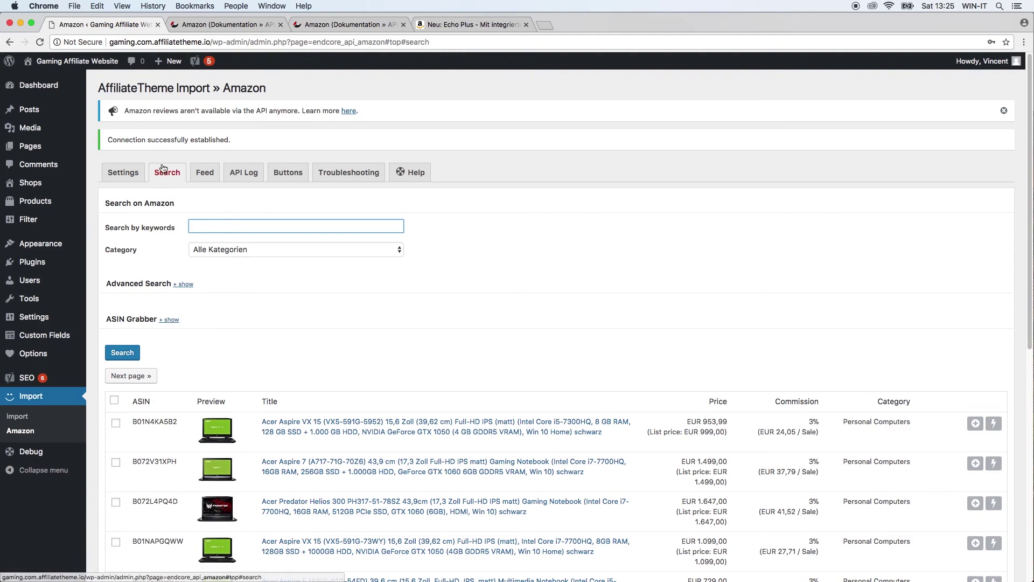
Step: Show the advanced search options and set the search category to Computer & Zubehör
click(184, 284)
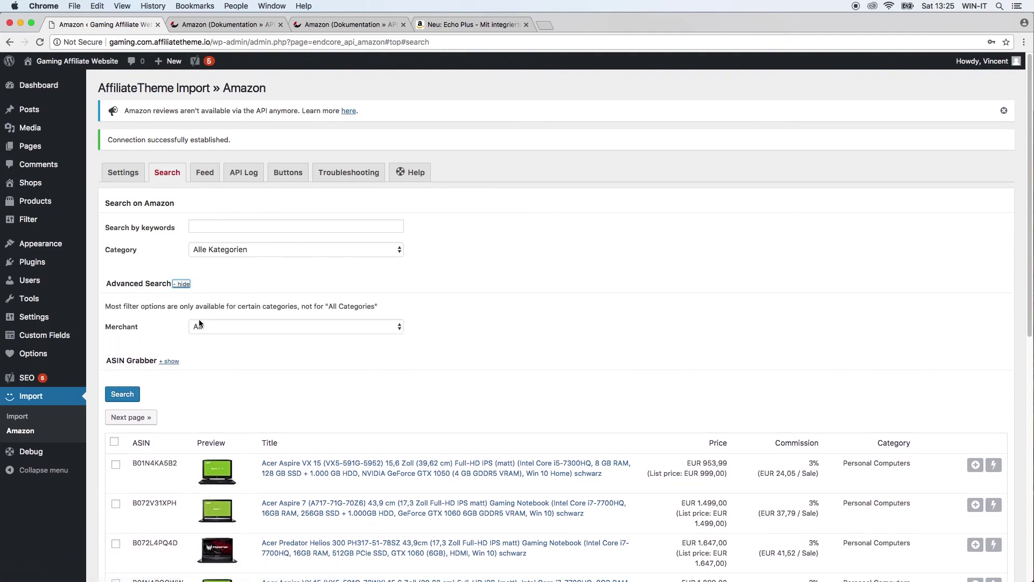
click(209, 282)
click(263, 226)
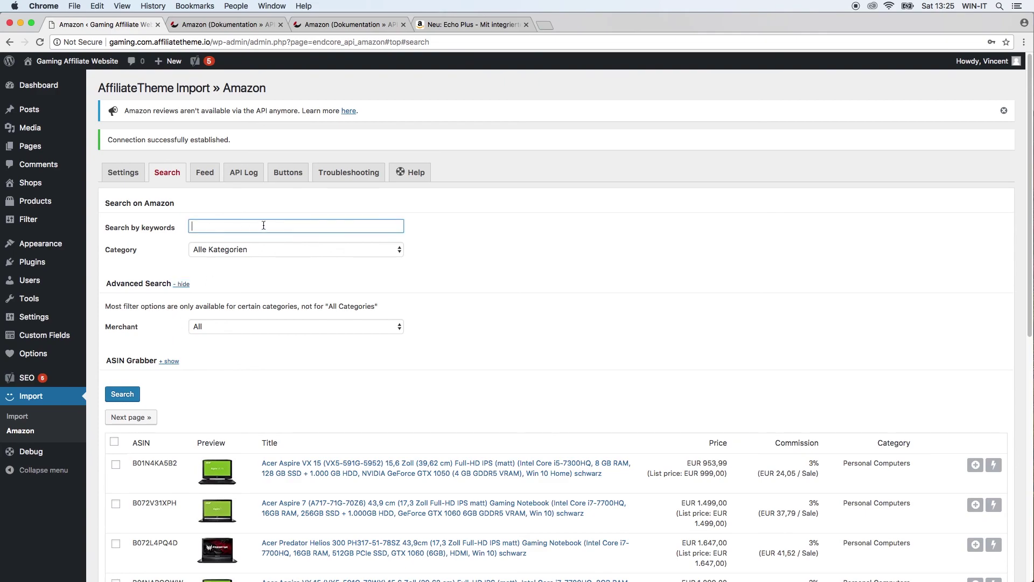
click(211, 249)
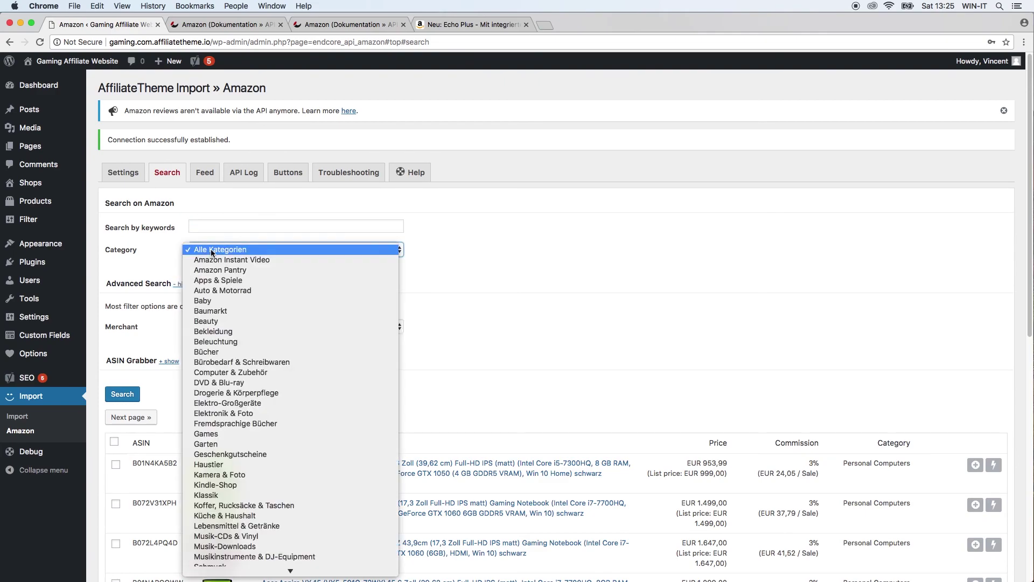
click(244, 374)
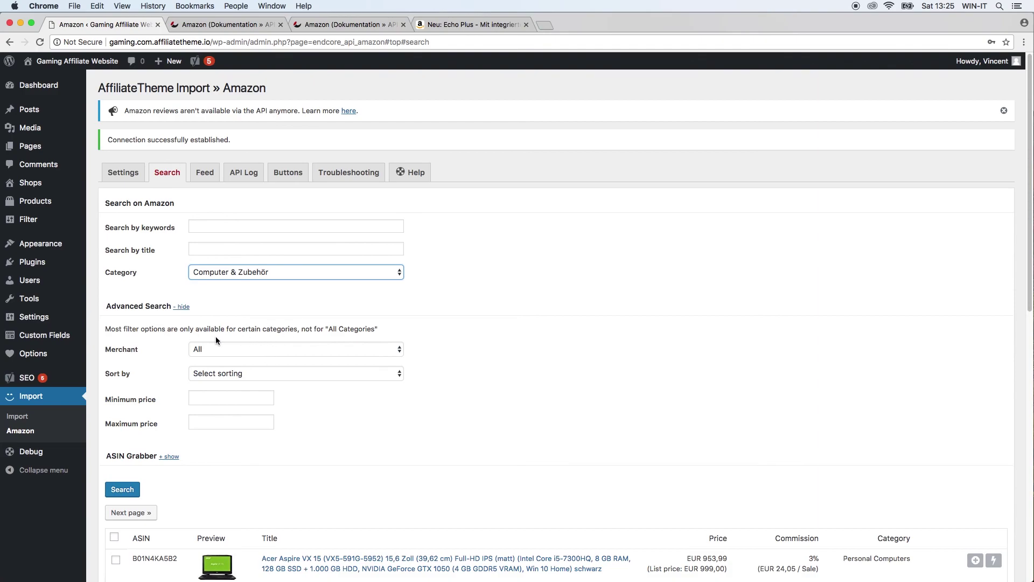
Step: Examine the Merchant and Sort by choices and the price filters of the advanced search without changing them
click(260, 350)
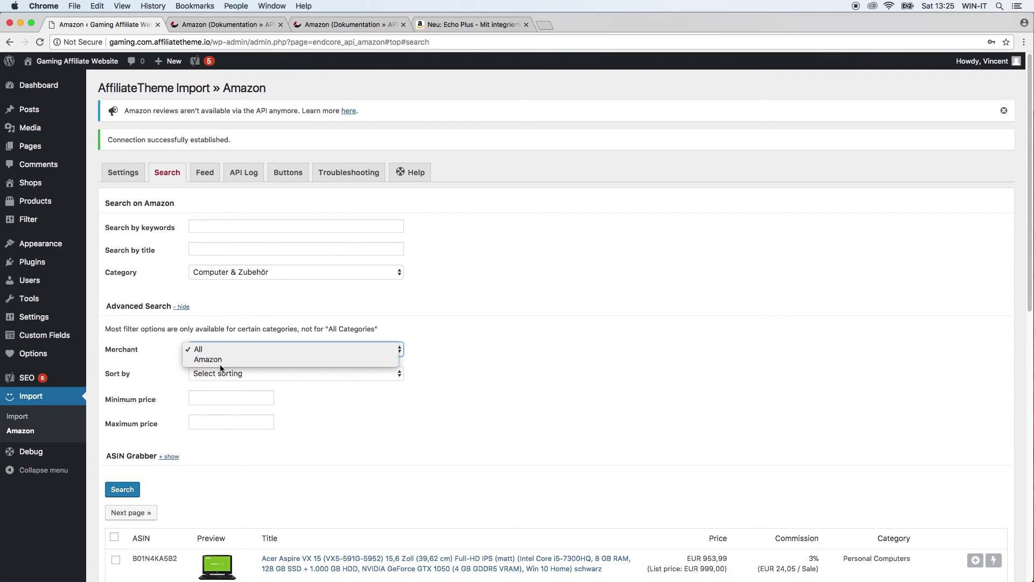
click(459, 375)
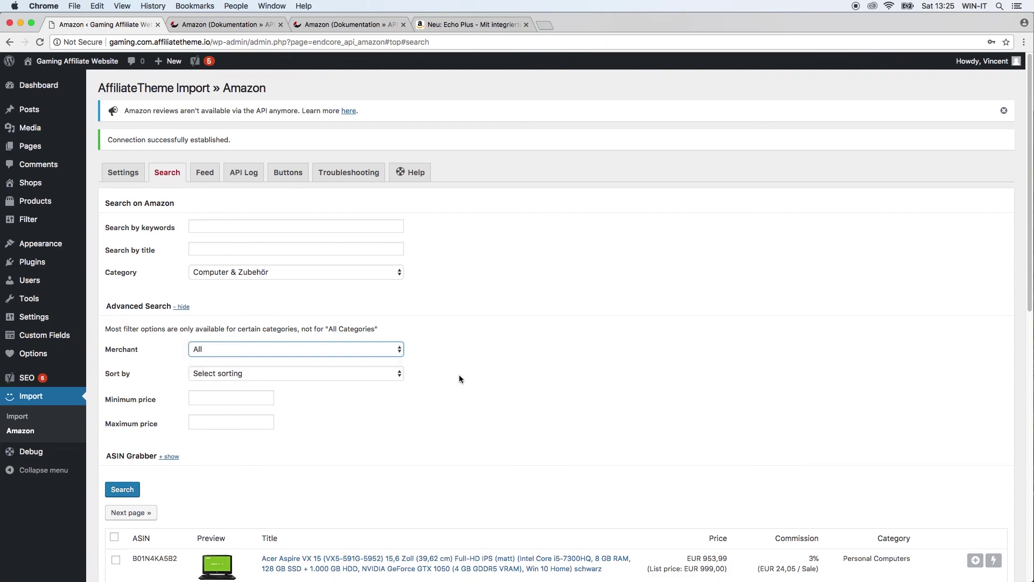
click(390, 377)
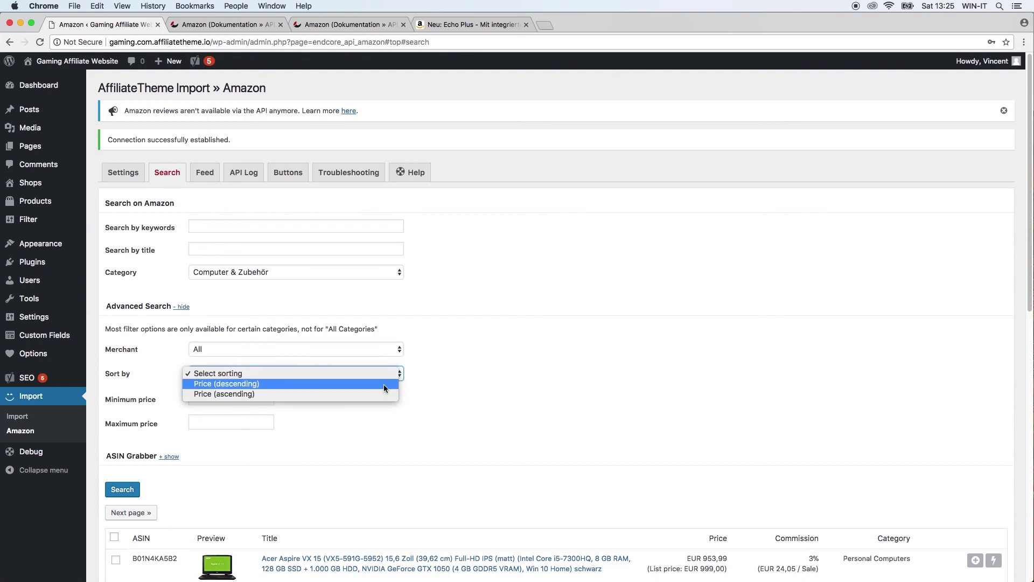
click(474, 380)
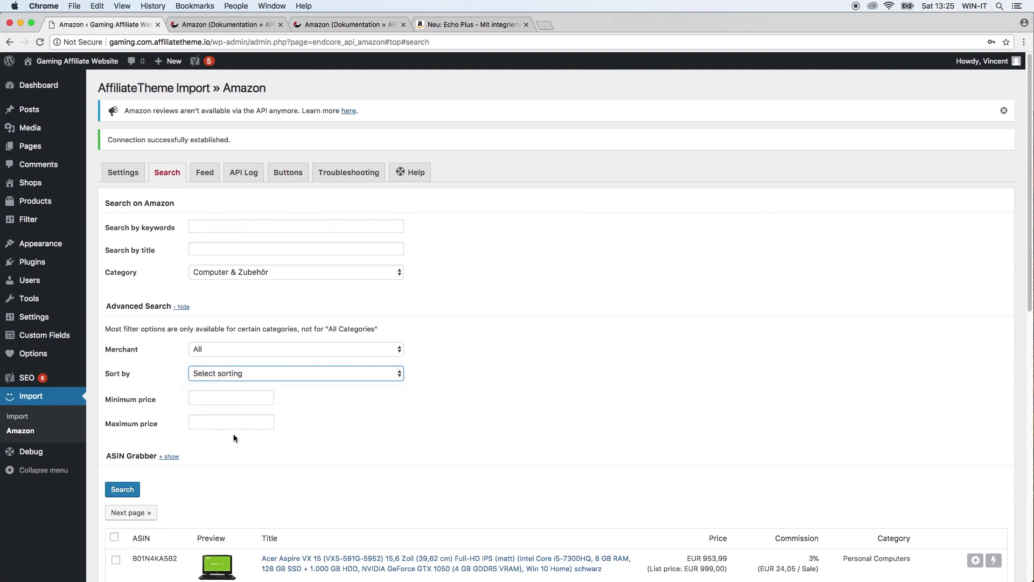
scroll(428, 453, down, 15)
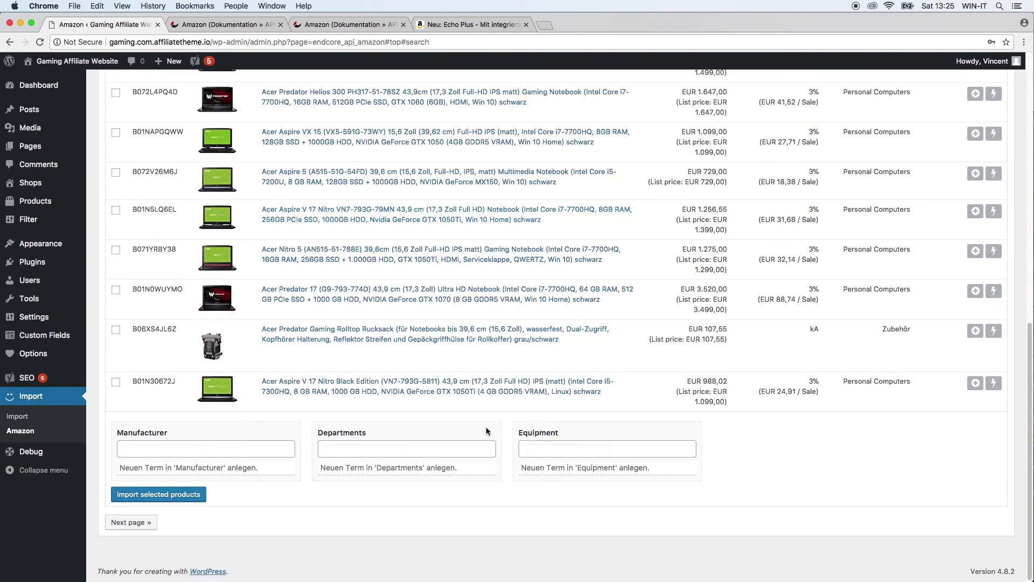
scroll(486, 428, up, 15)
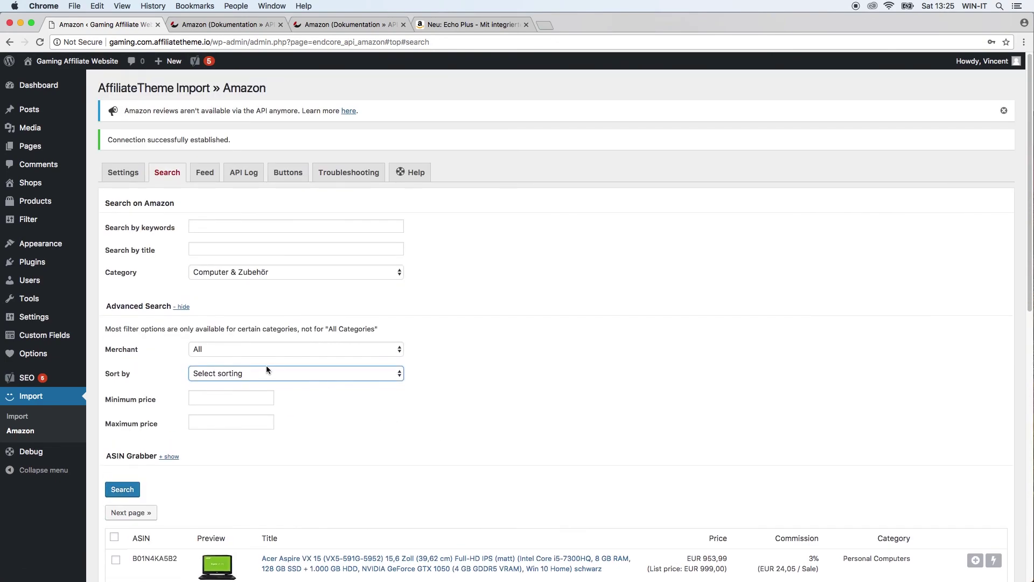
Step: Hide the advanced search options and expand the ASIN Grabber, ready for entering a URL
click(183, 306)
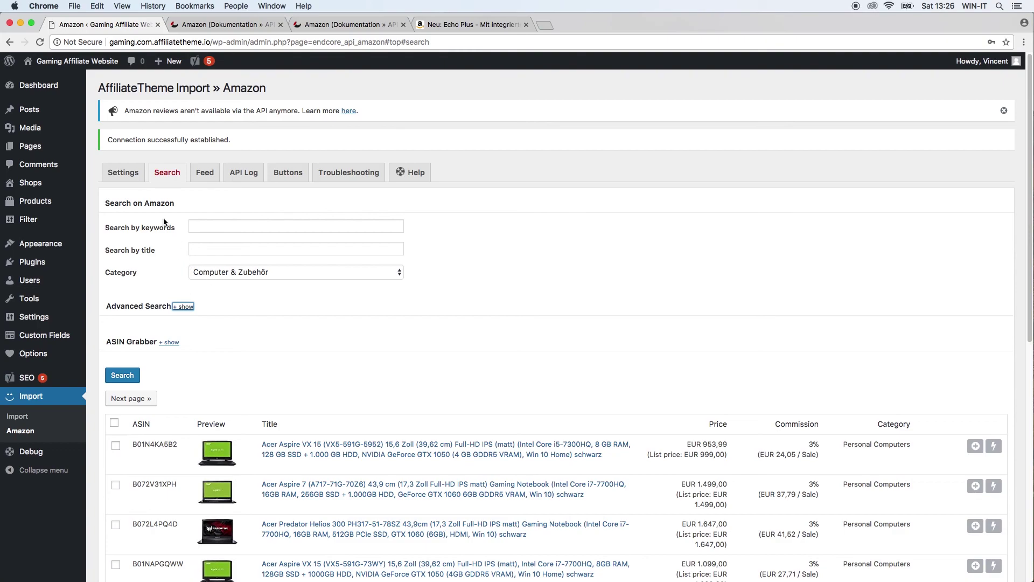
click(168, 343)
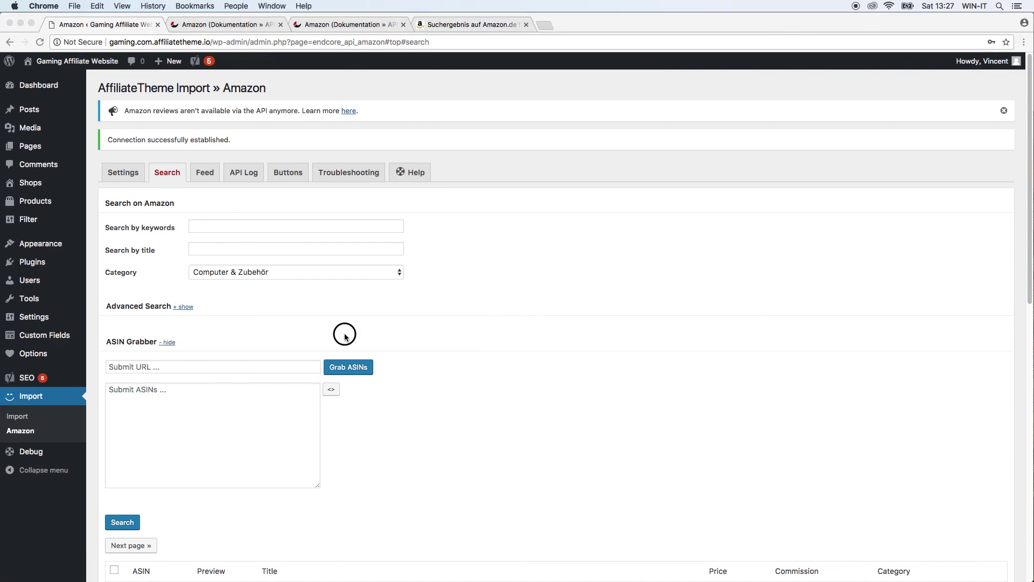
click(157, 360)
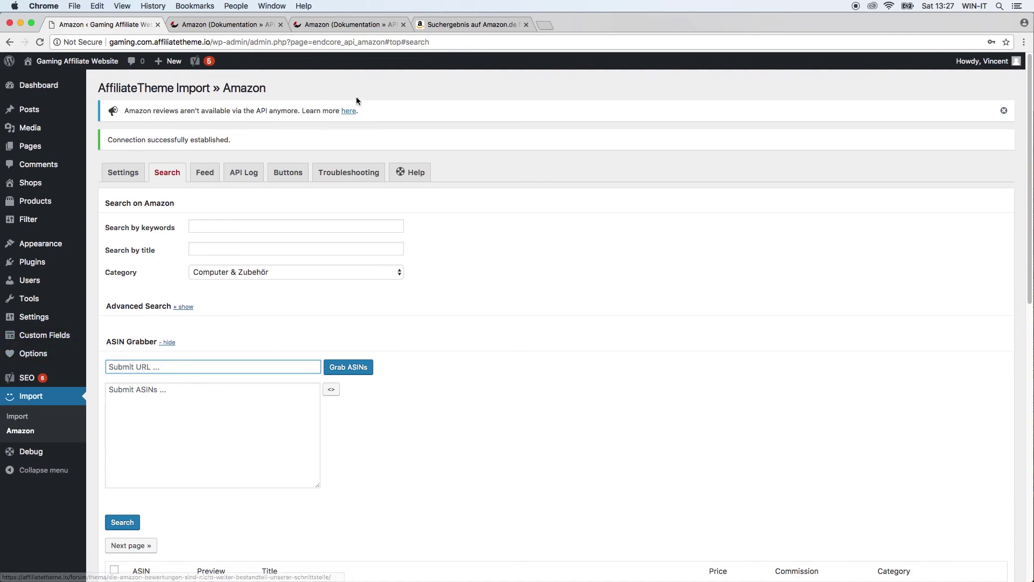
Step: Review the BenQ monitor results on Amazon.de, enter that search's URL in the ASIN Grabber and grab its ASINs
click(446, 23)
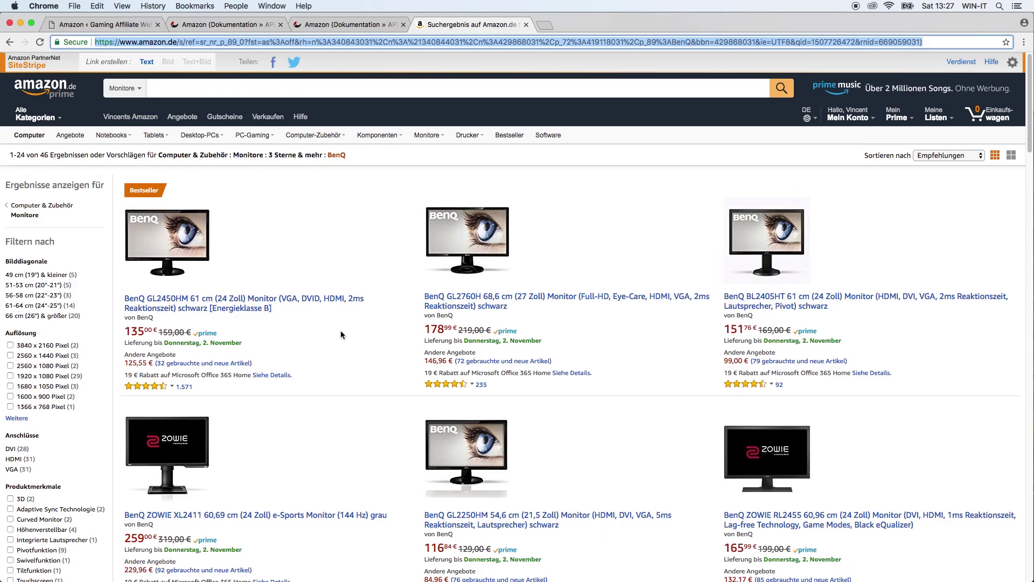
scroll(323, 329, down, 20)
scroll(313, 316, up, 10)
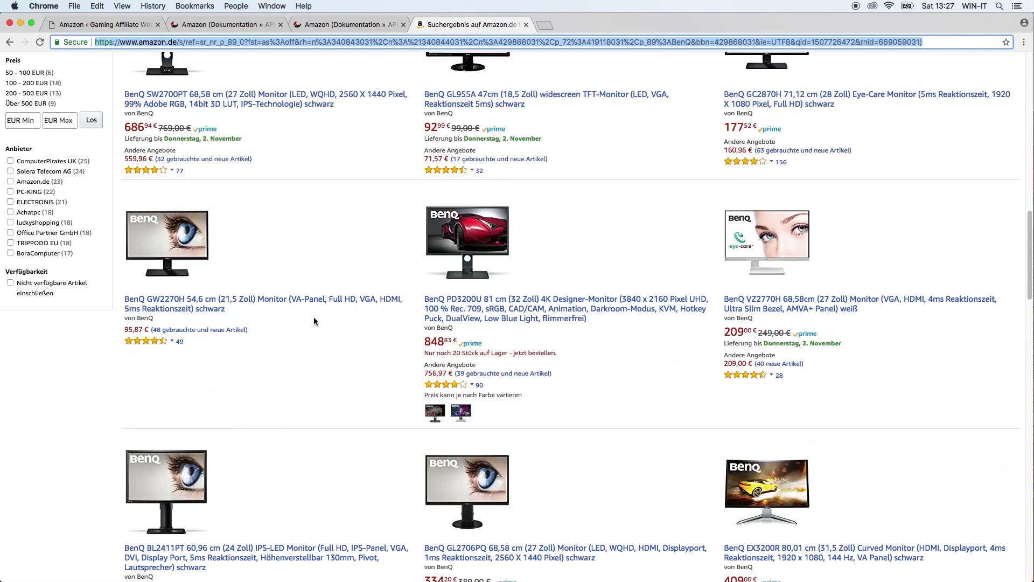
scroll(388, 271, up, 15)
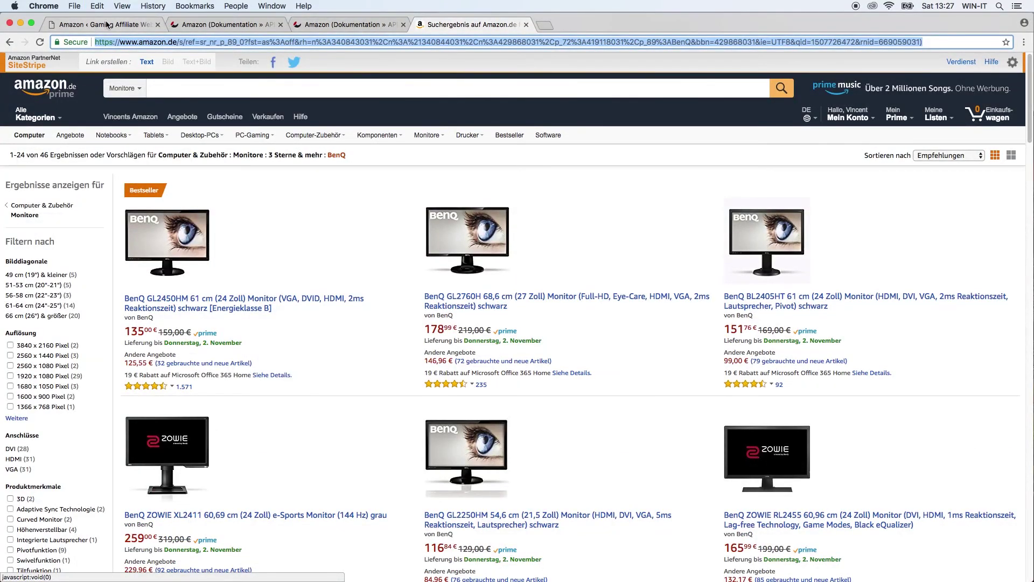
click(108, 24)
key(super+v)
click(349, 371)
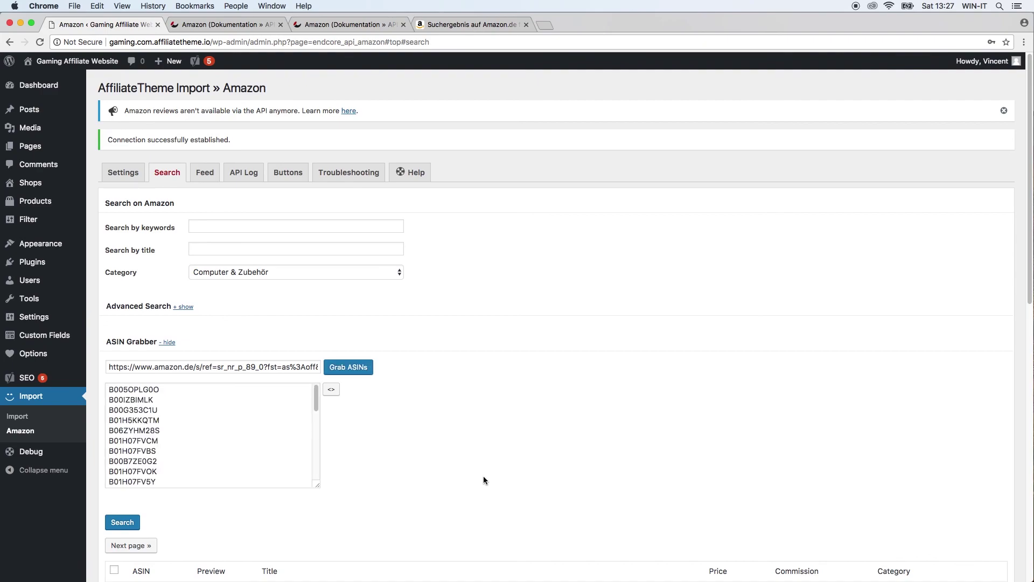
drag(316, 396, 316, 472)
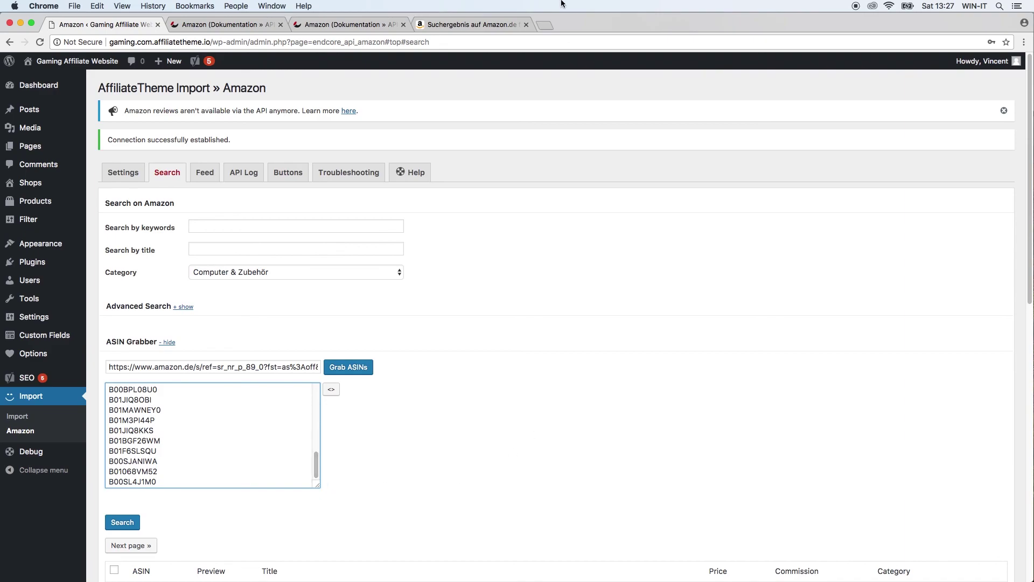
Step: Open the BenQ GL2450HM monitor's Amazon page, locate its ASIN in the product information, and return to the search results
click(497, 24)
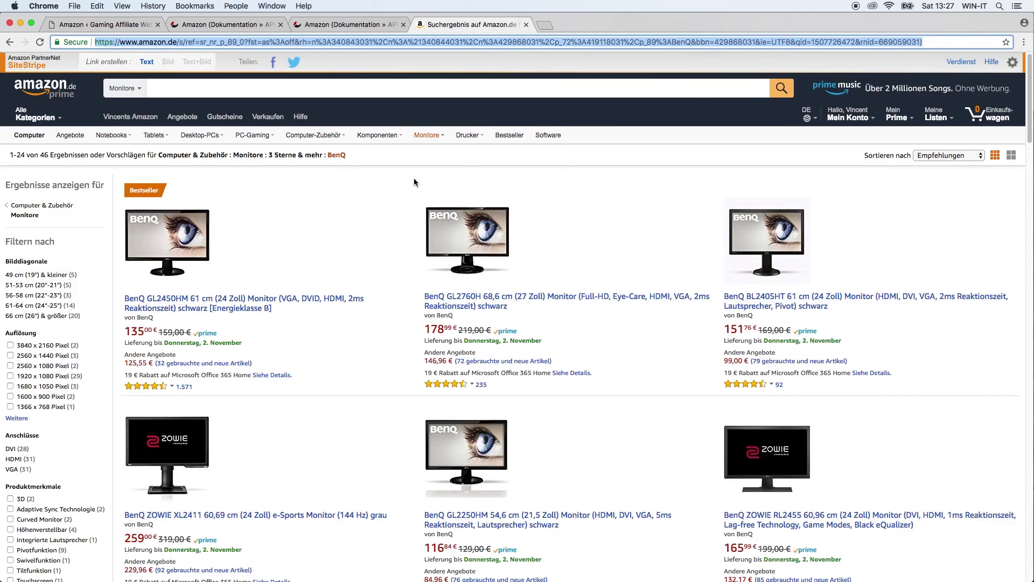
click(360, 339)
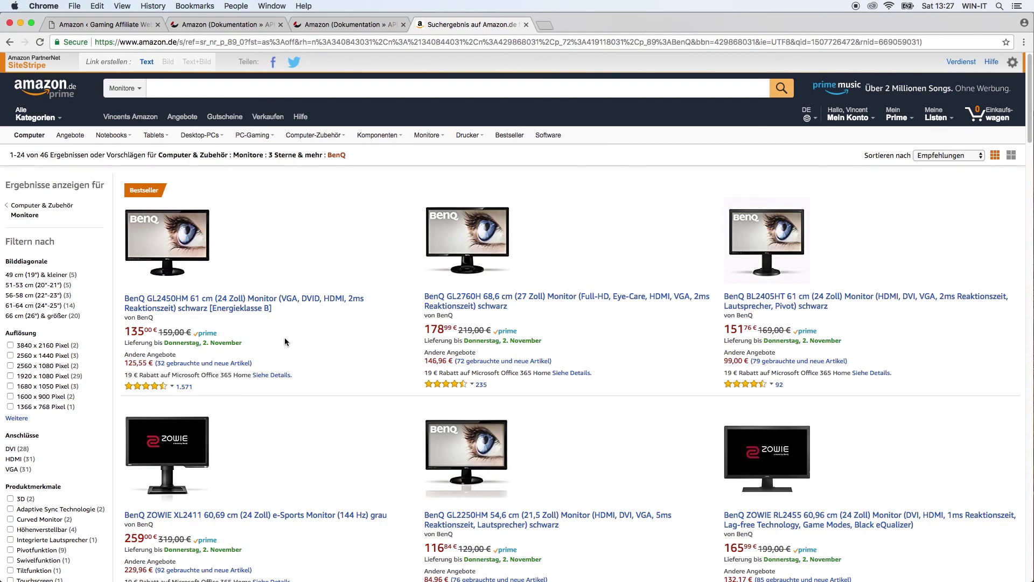
click(261, 313)
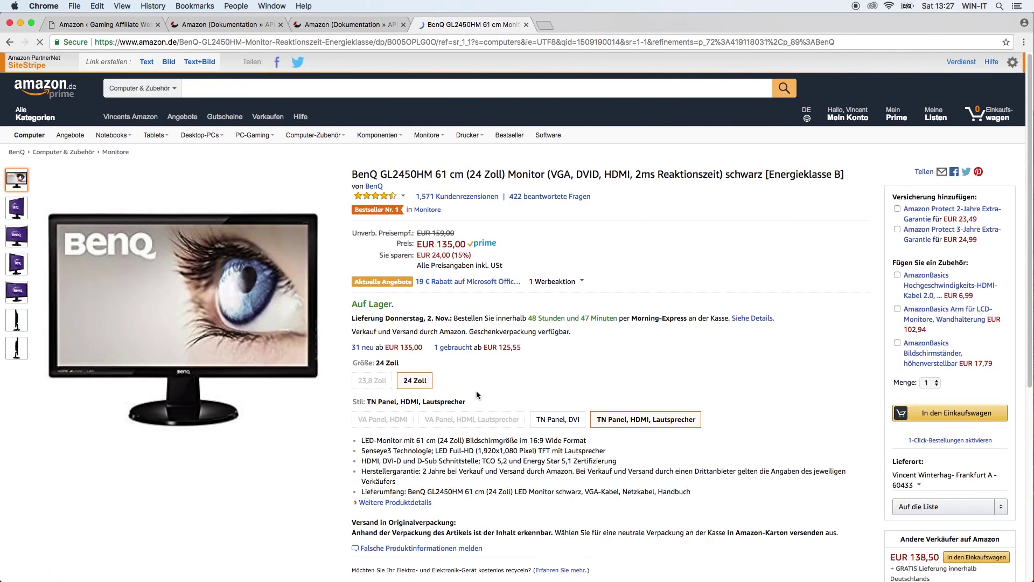
scroll(488, 385, down, 10)
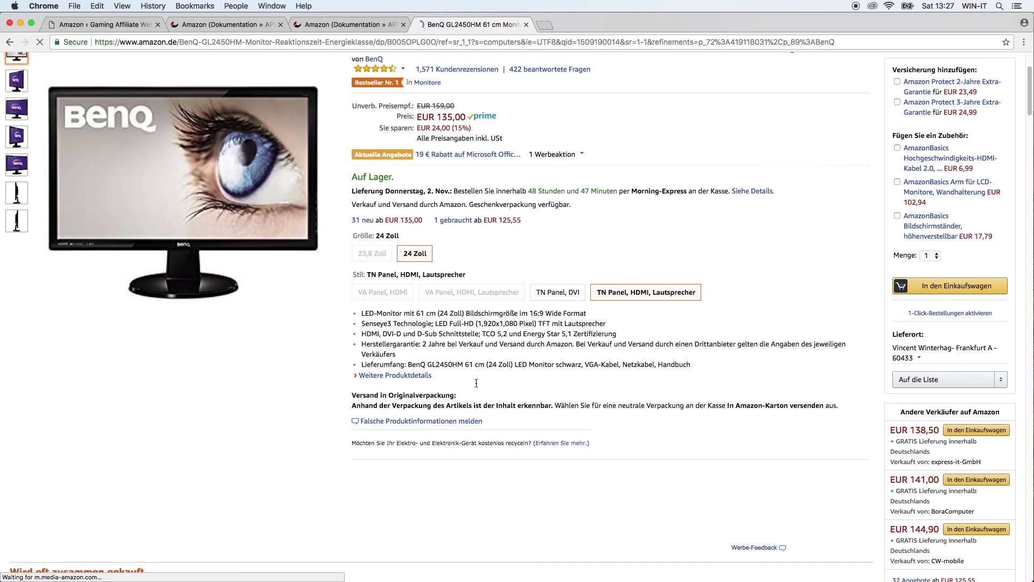
scroll(475, 381, down, 15)
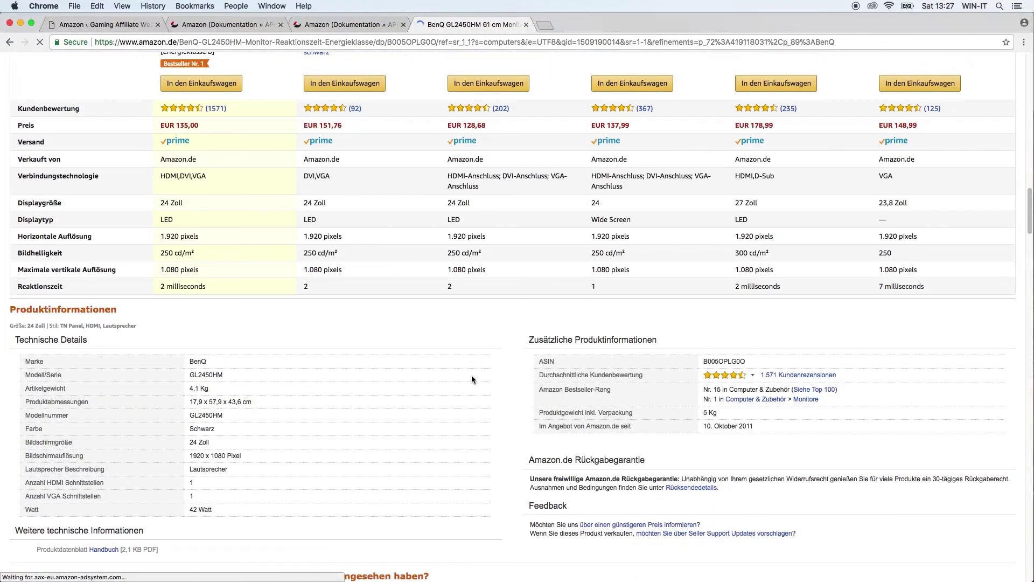
double_click(728, 358)
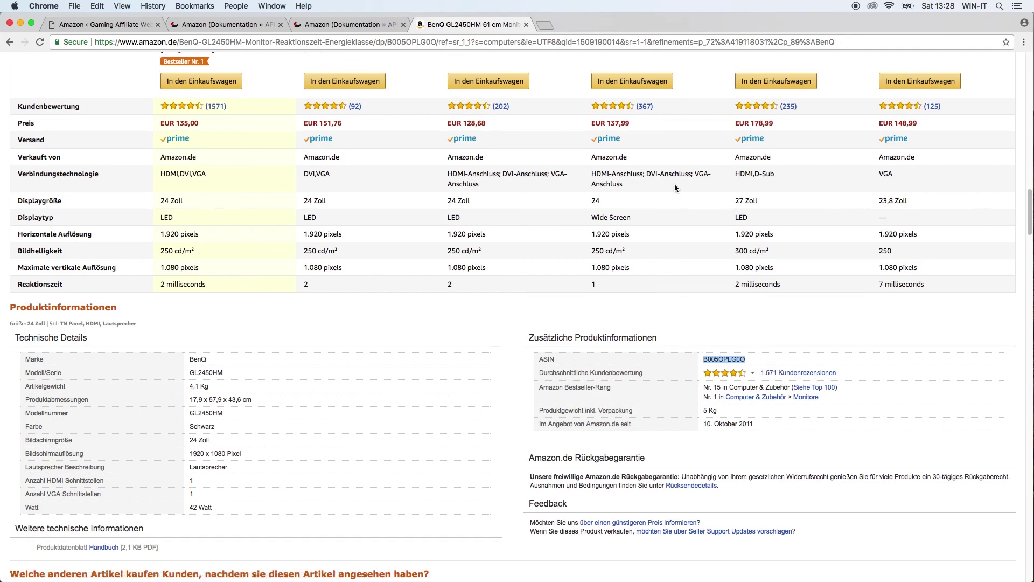
click(119, 25)
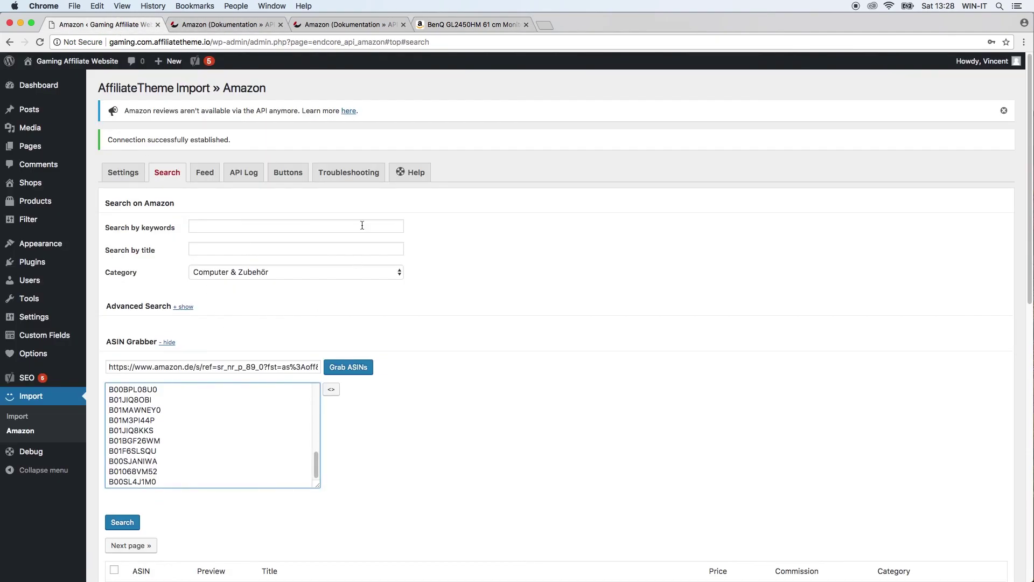
click(455, 25)
click(10, 42)
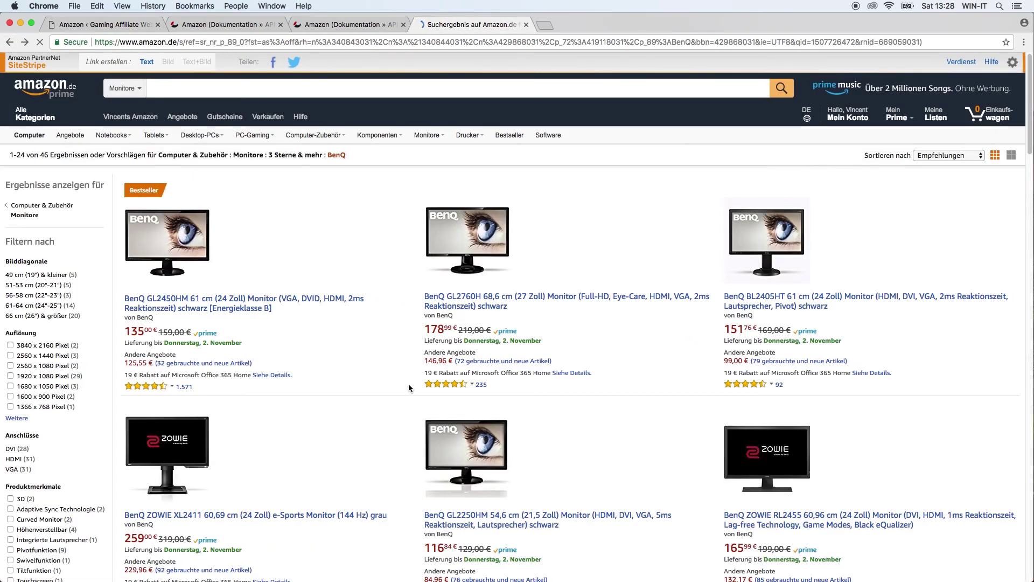
Step: Search for the products in the grabbed ASIN list and look through the results in the import table
click(108, 24)
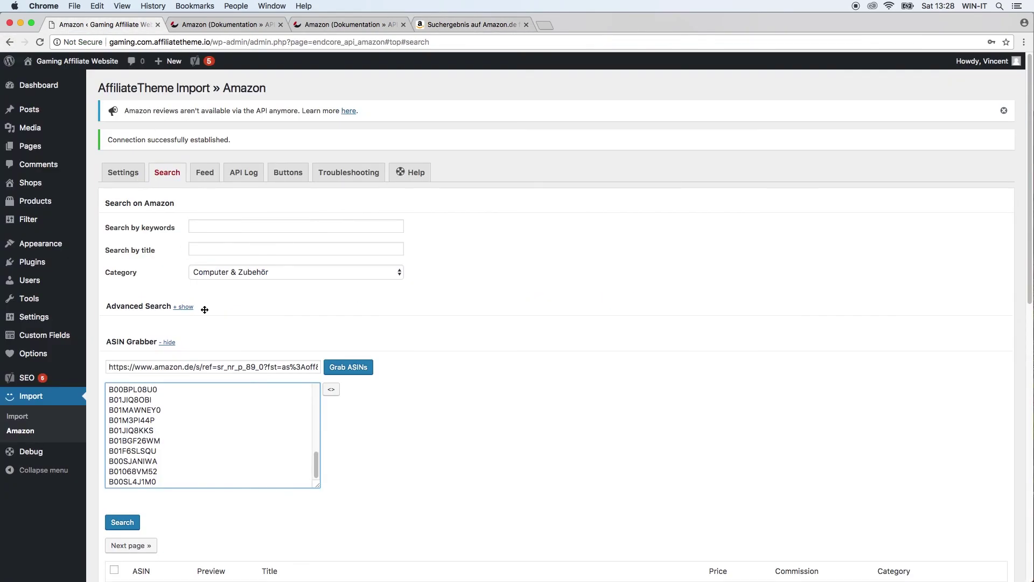
scroll(159, 399, up, 10)
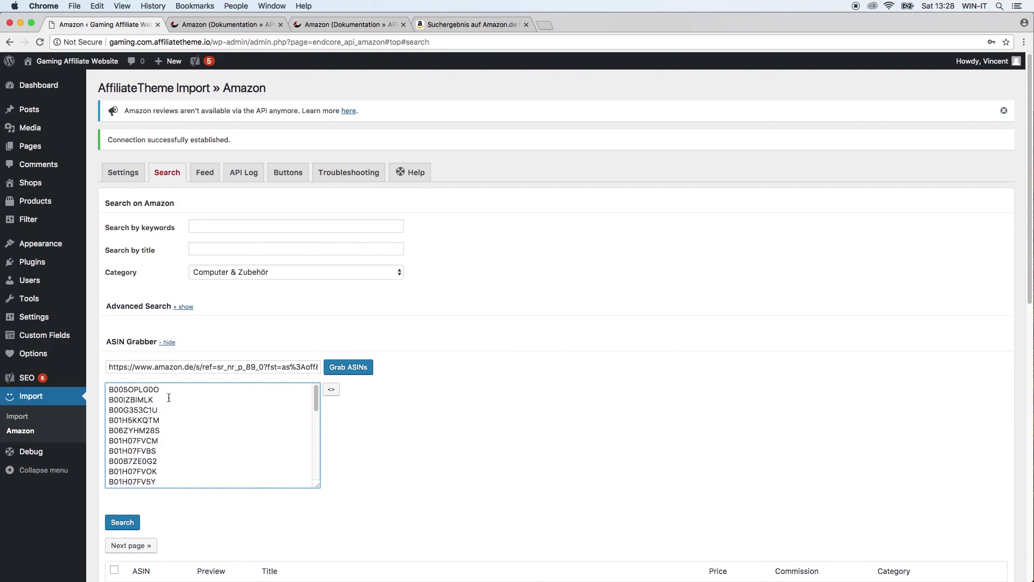
scroll(186, 431, down, 10)
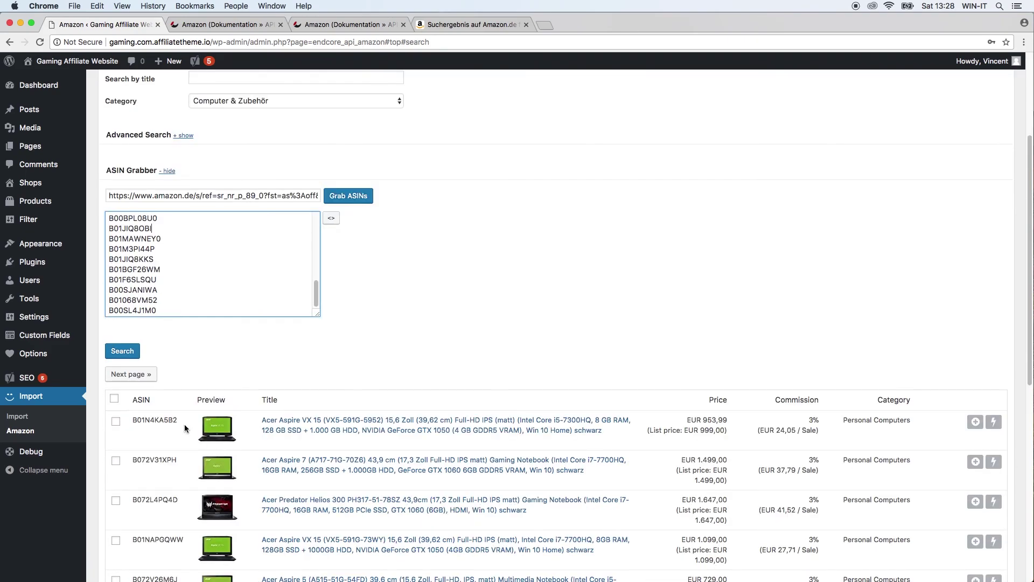
click(123, 352)
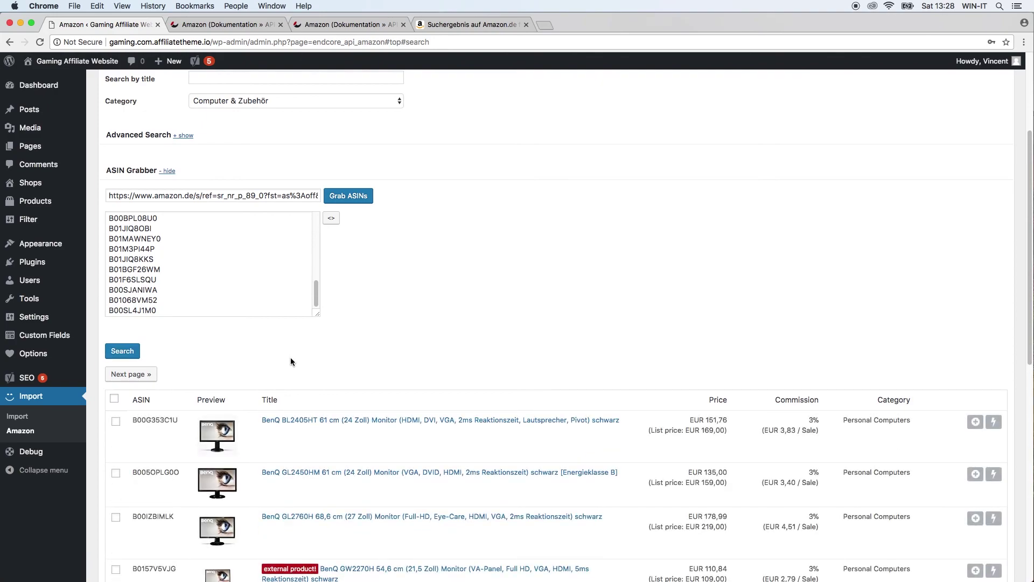
scroll(291, 361, down, 10)
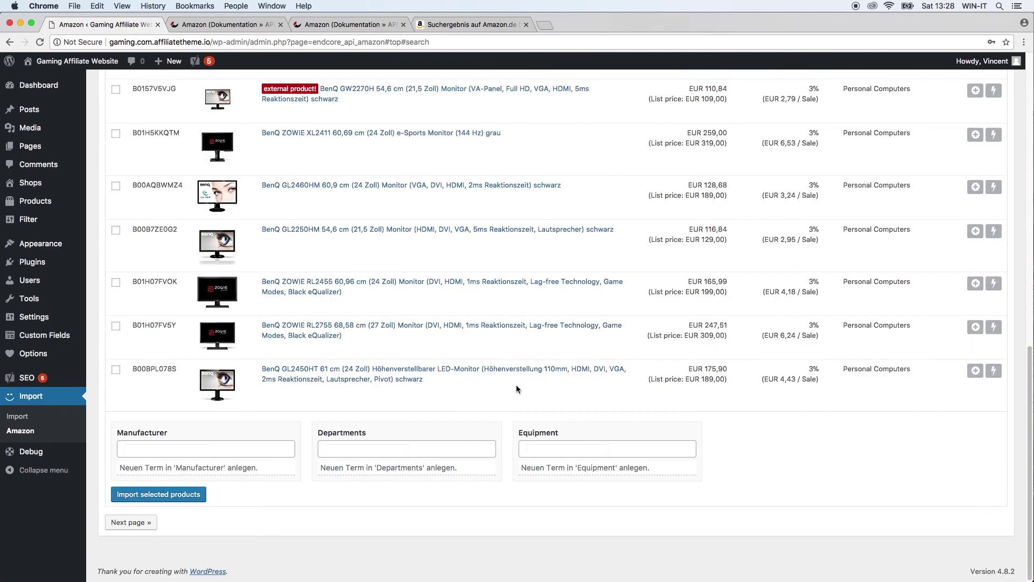
scroll(597, 388, up, 15)
scroll(690, 406, down, 10)
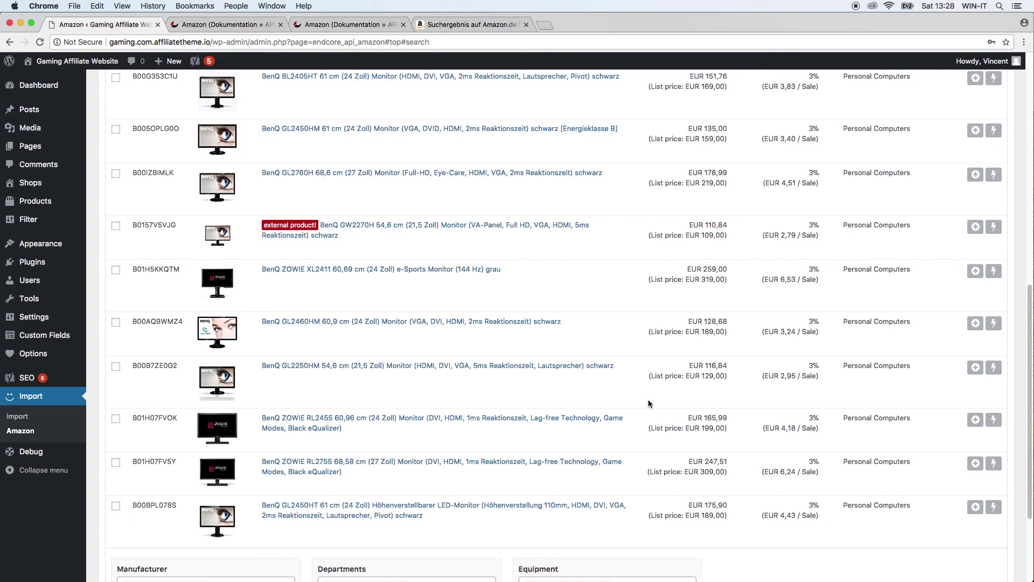
scroll(602, 380, up, 10)
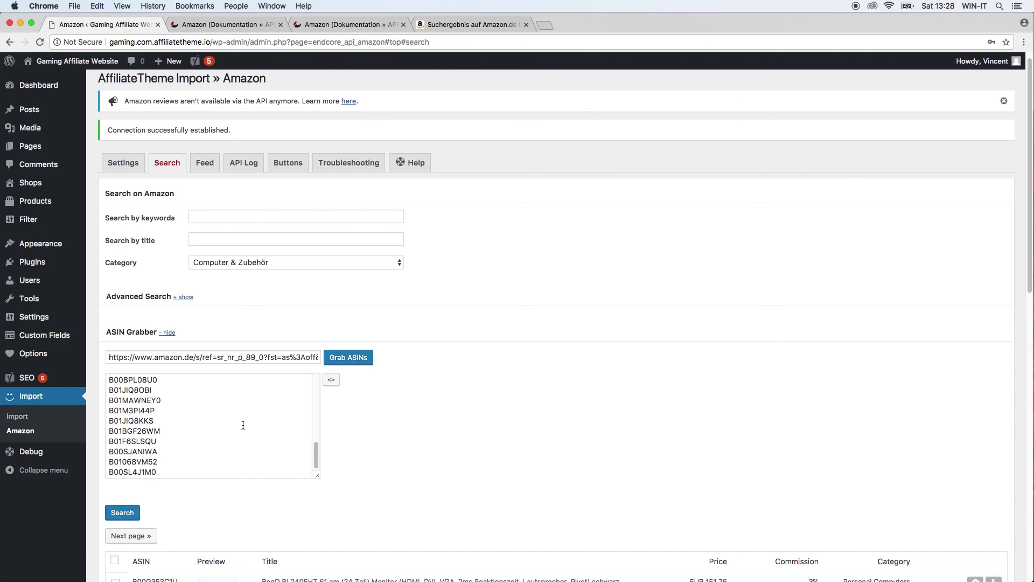
Step: Open the plugin's feed settings and enter the Amazon.de BenQ monitor search URL for a new feed
click(204, 162)
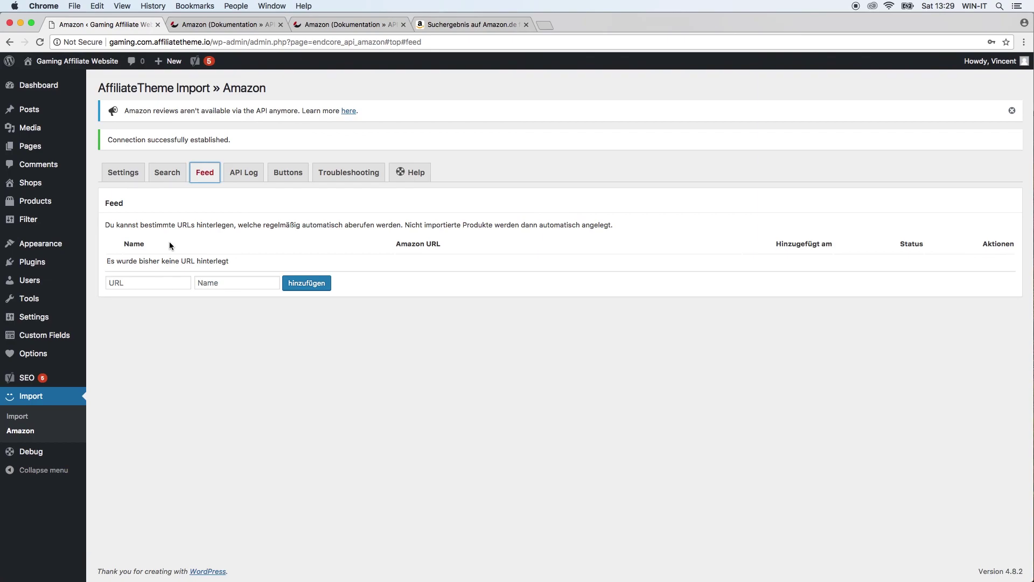
click(466, 30)
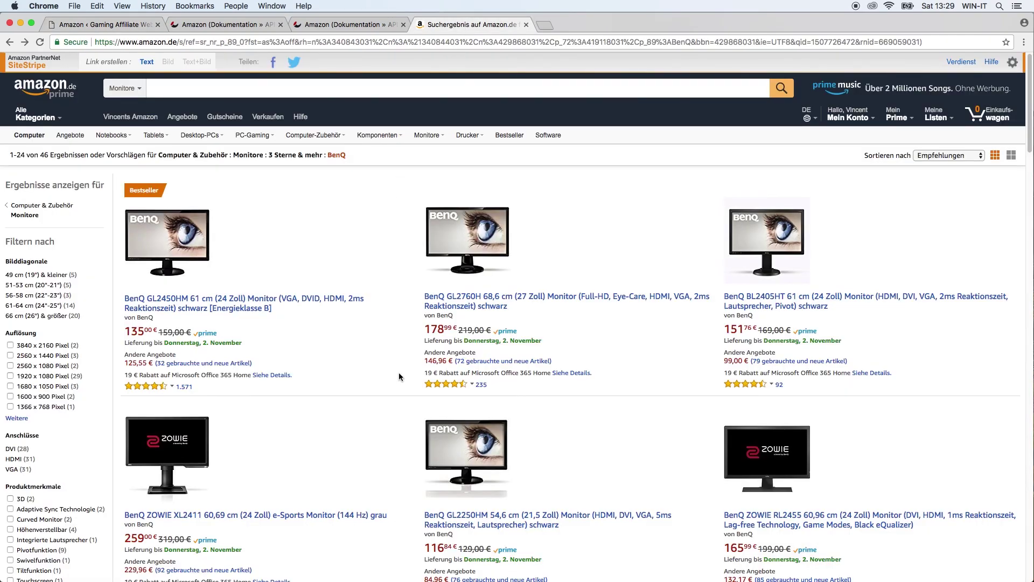
scroll(719, 397, down, 4)
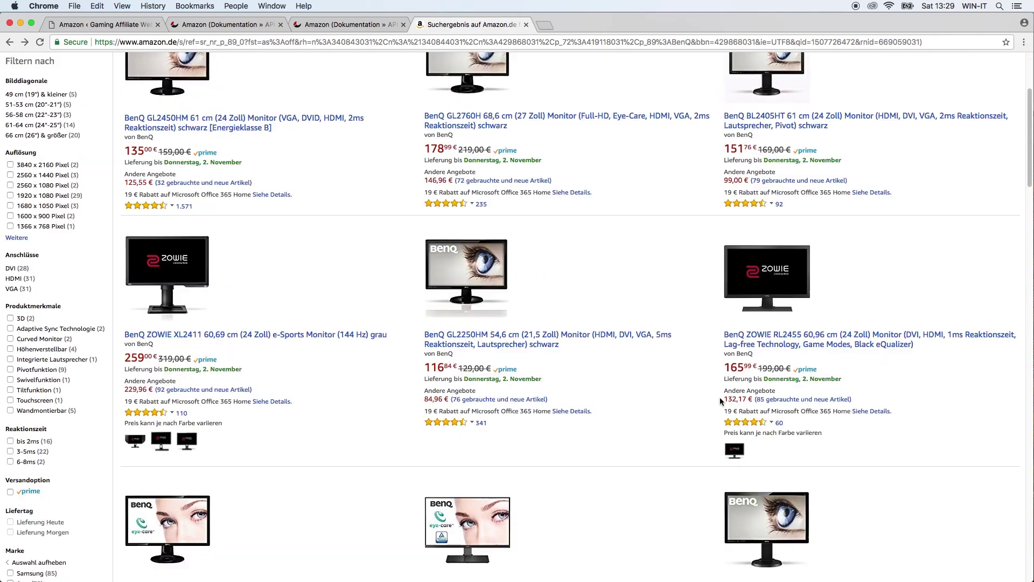
scroll(684, 426, up, 4)
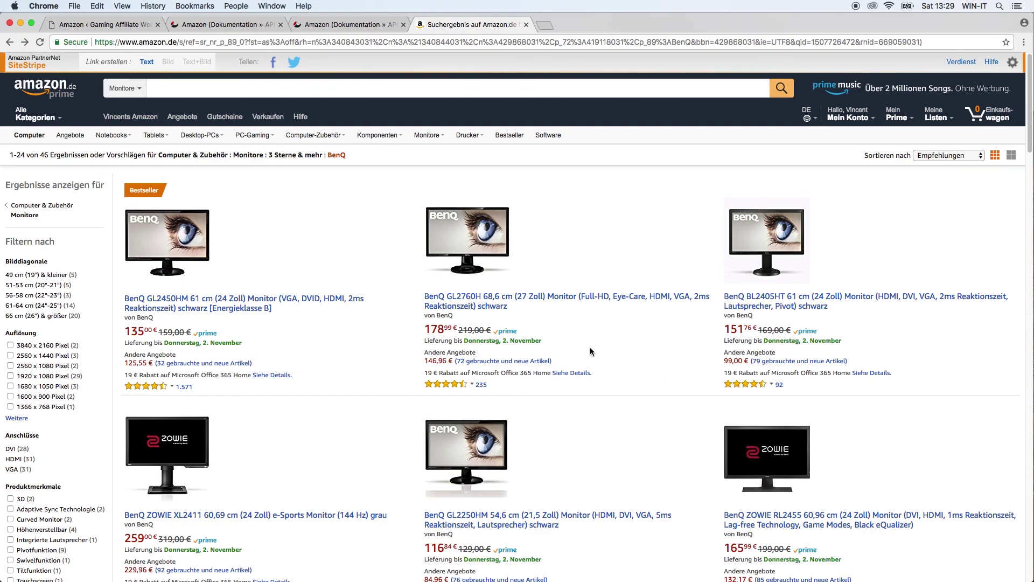
click(108, 24)
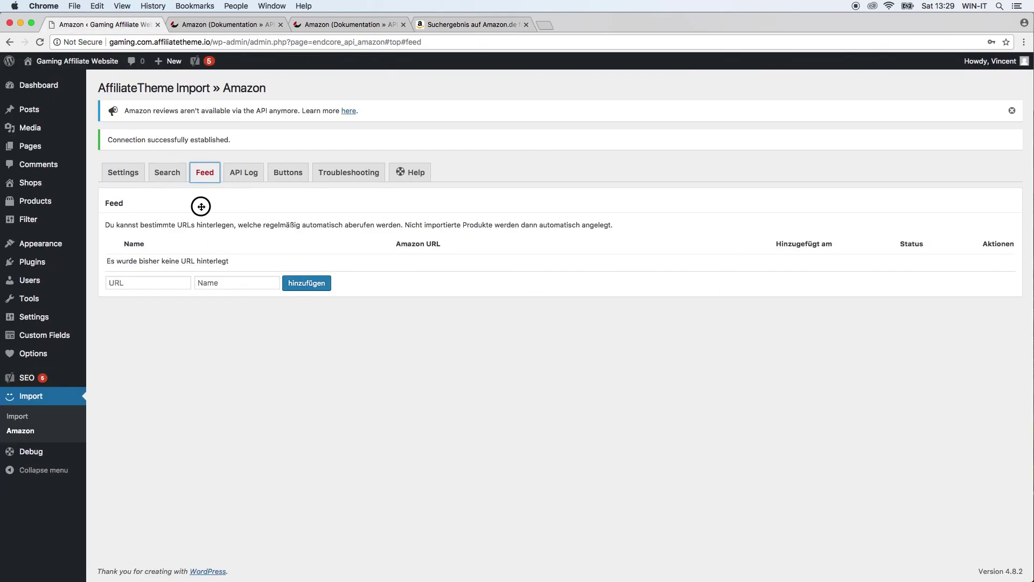
click(166, 284)
key(super+v)
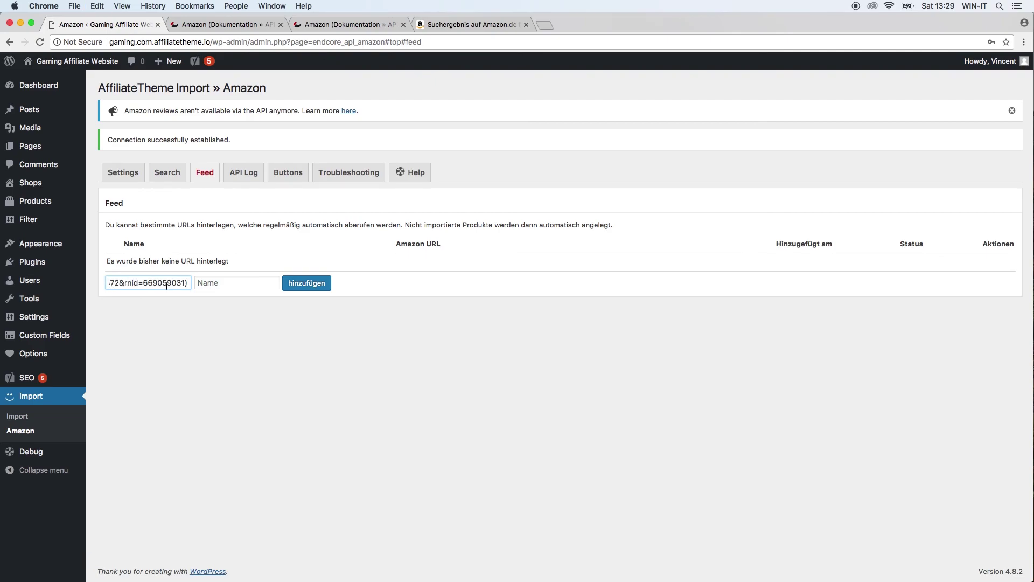
Step: Name the new feed "Benq Monitors >3 Stars" and add it to the feed list
click(226, 286)
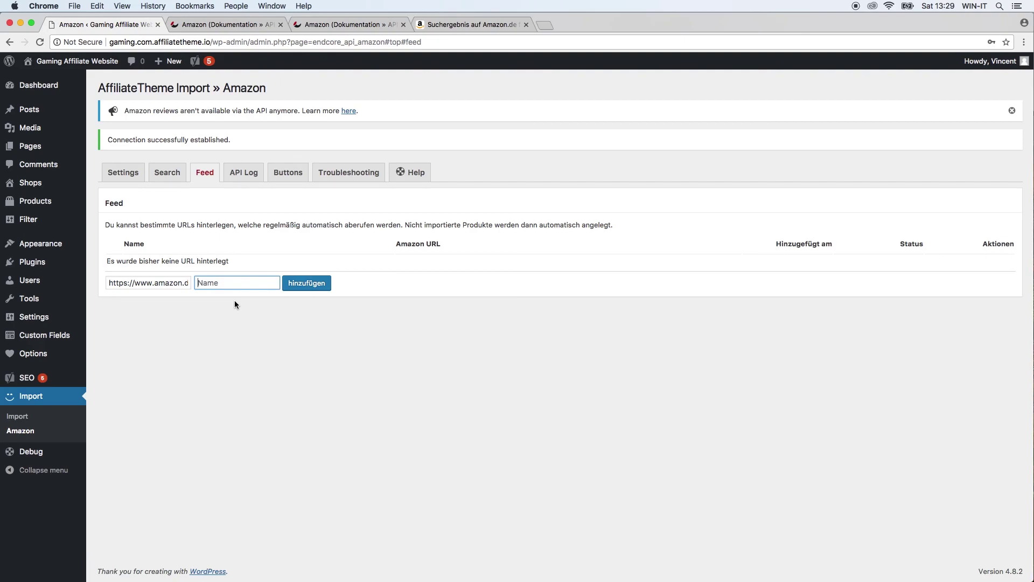
text(Ben)
text(q Monitors)
text( =)
text(<)
text(3 Stars)
click(306, 289)
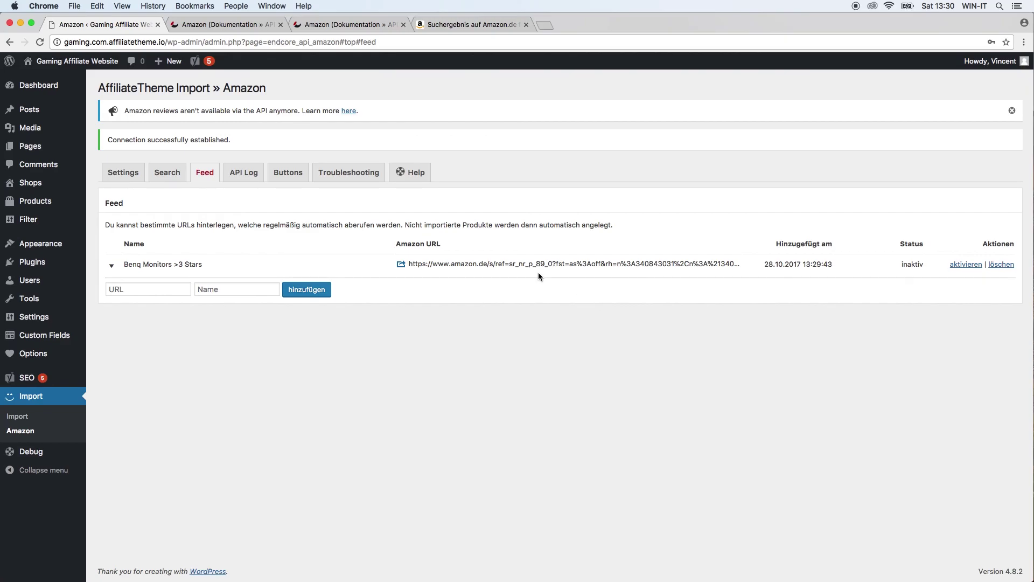
Step: Review the Amazon BenQ monitor results that the feed draws from and return to the feed list
click(477, 30)
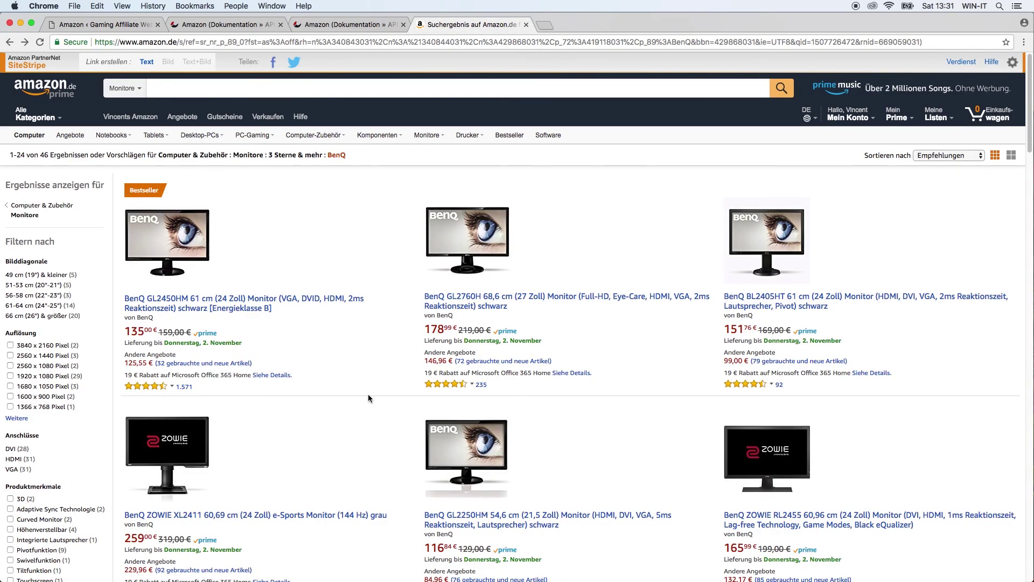
scroll(368, 398, down, 20)
scroll(361, 403, up, 20)
click(92, 24)
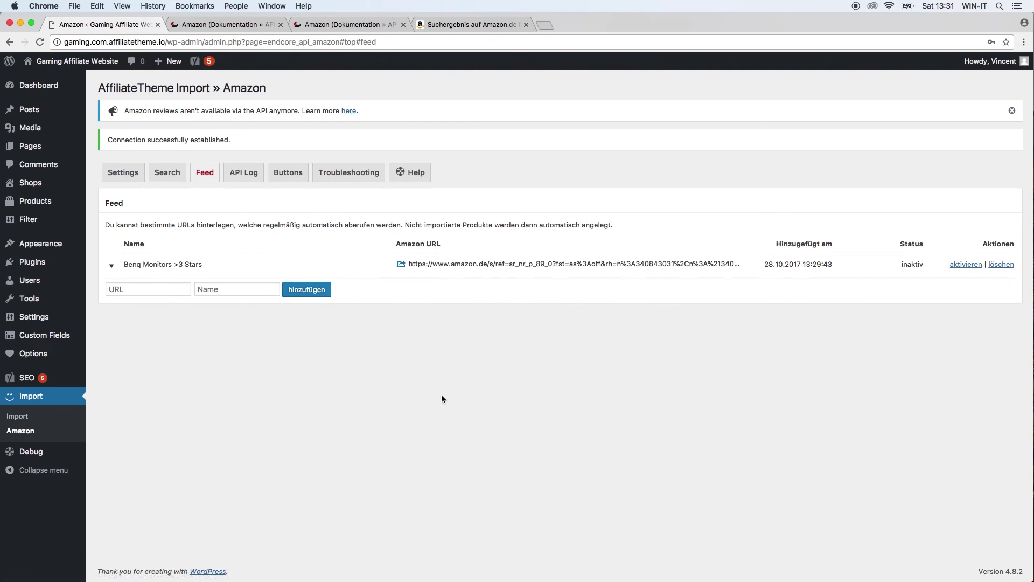
Step: Expand the "Benq Monitors >3 Stars" feed and select BenQ as its manufacturer
click(112, 266)
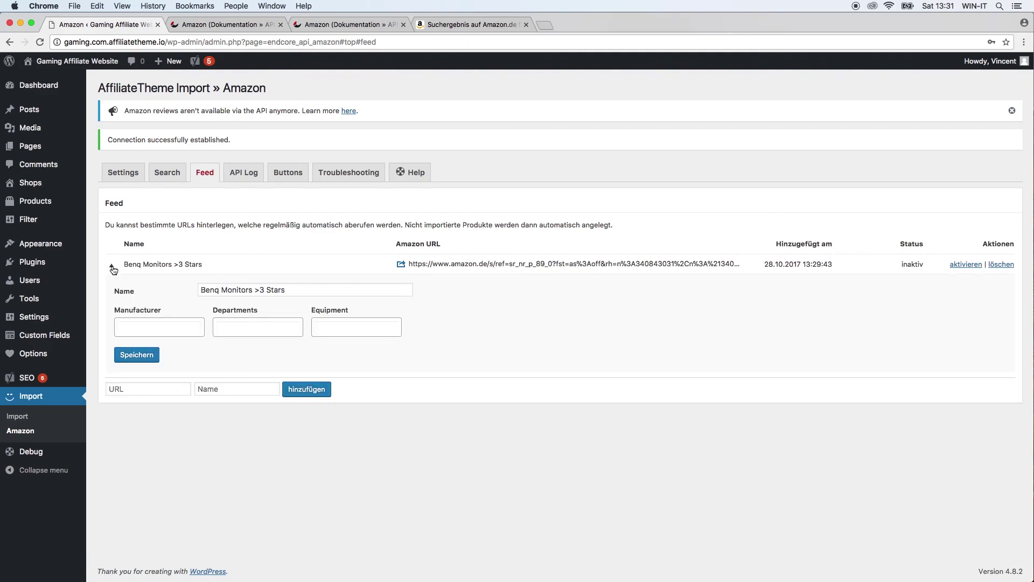
click(167, 333)
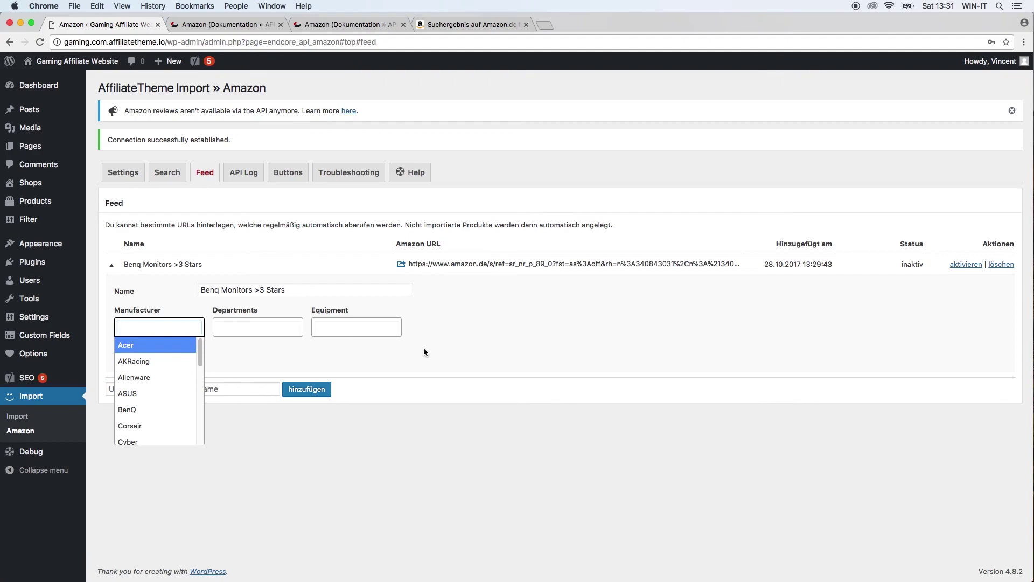
click(452, 341)
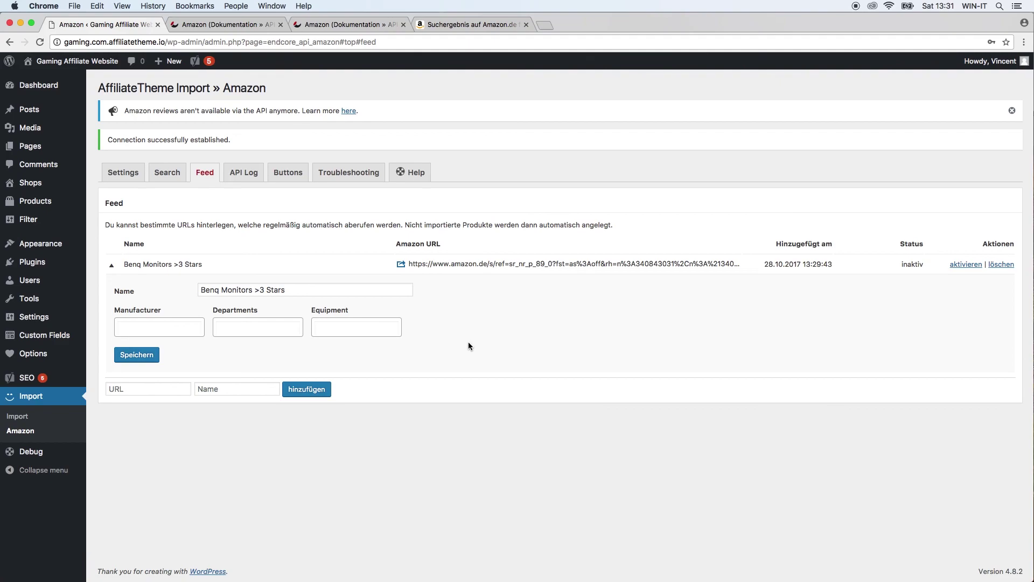
click(173, 334)
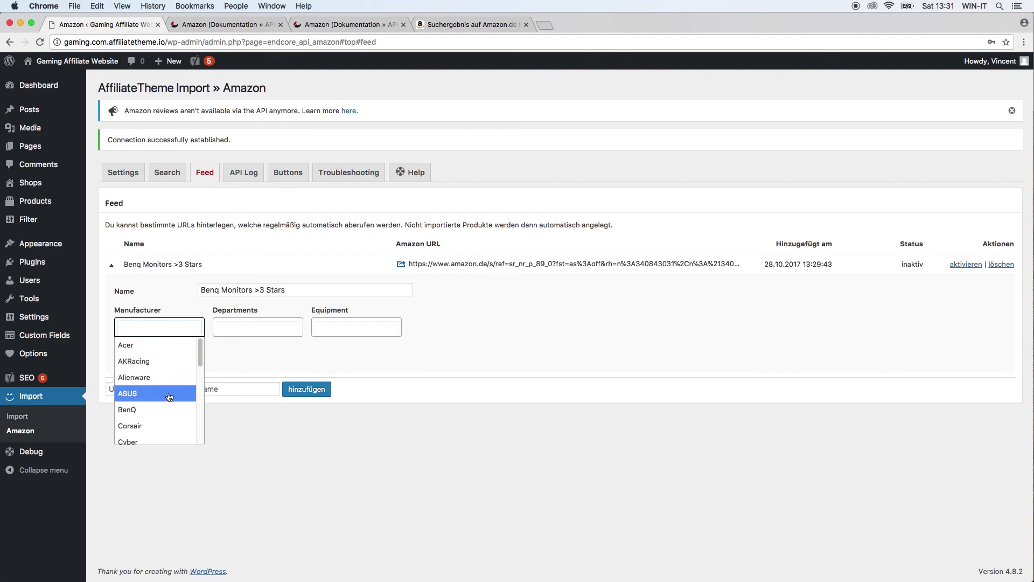
click(166, 408)
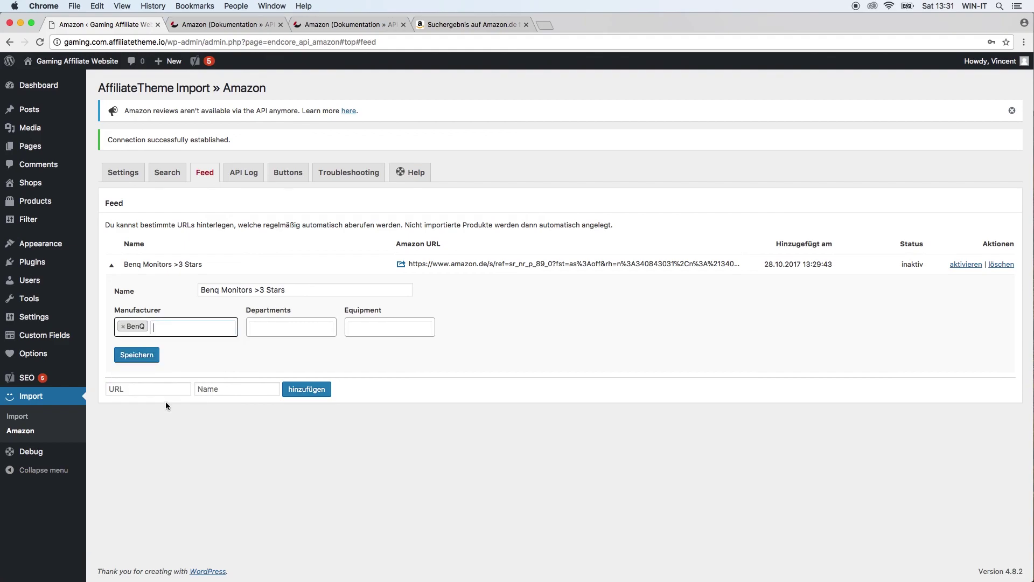
Step: Assign the "Benq Monitors >3 Stars" feed to the Gaming Monitor department, leave its equipment empty, and save the feed
click(272, 328)
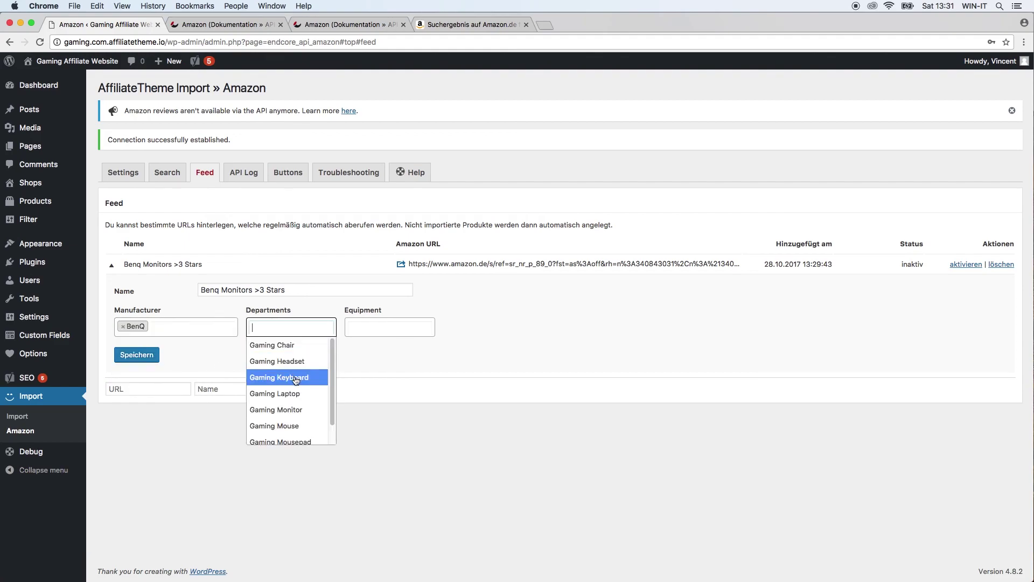
click(303, 415)
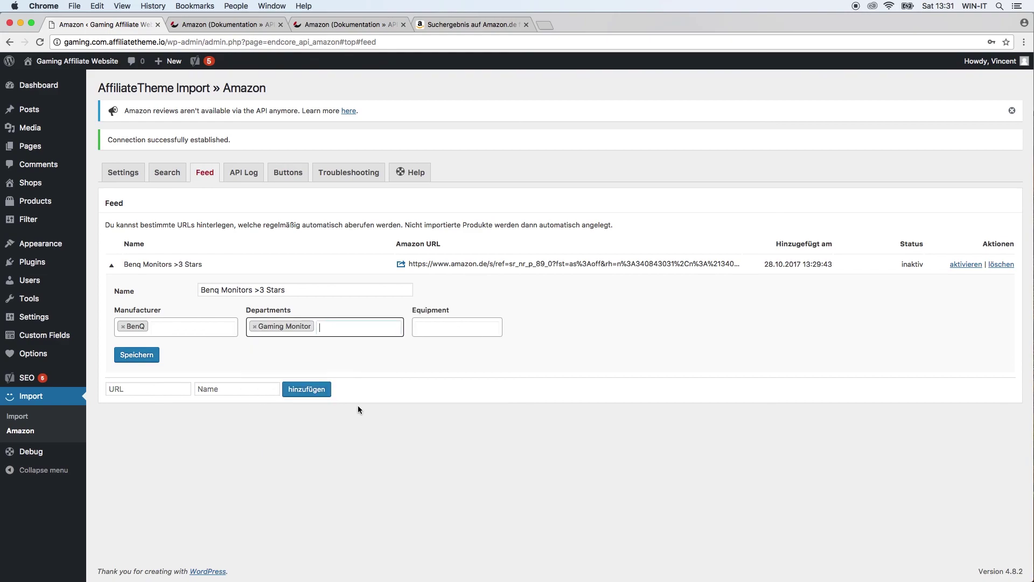
click(438, 329)
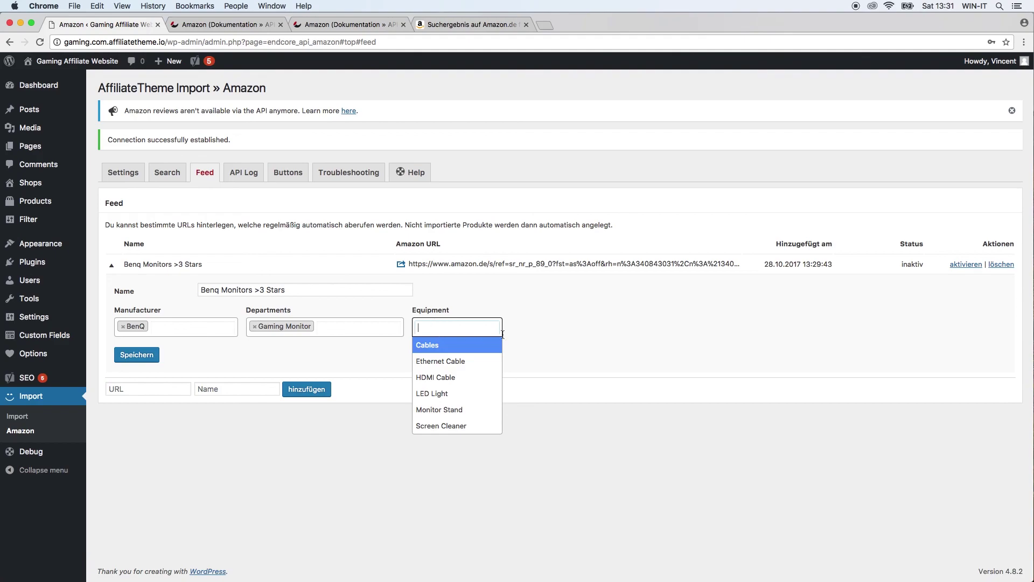
click(542, 341)
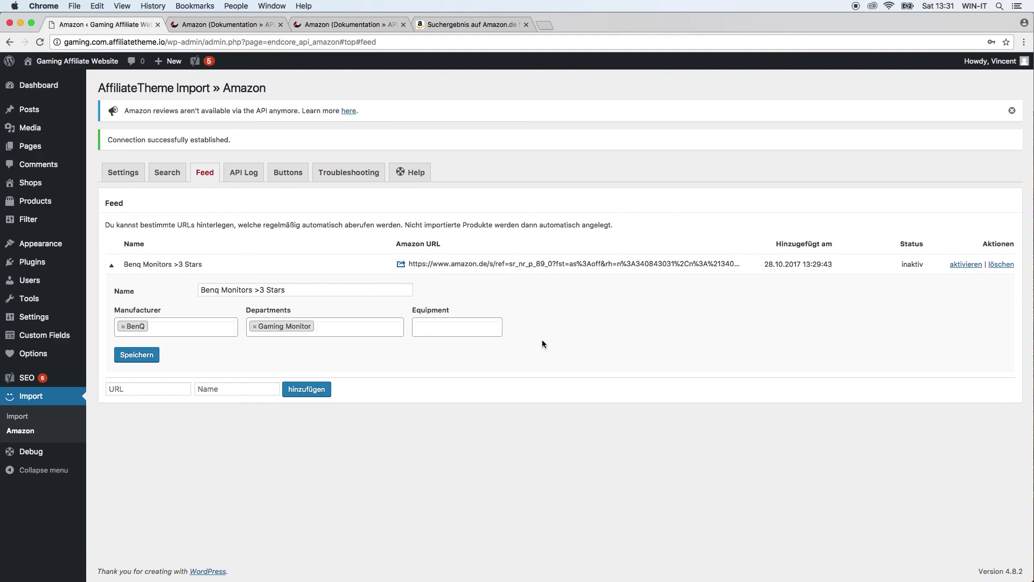
click(137, 354)
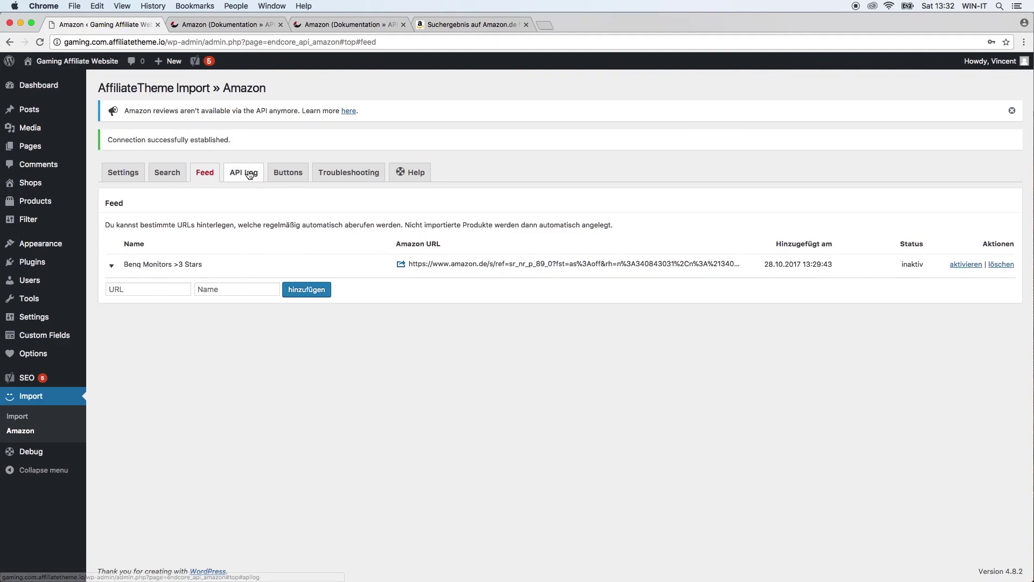
Step: Review the API log's recent cron, sales rank and price update entries, including the older ones
click(248, 175)
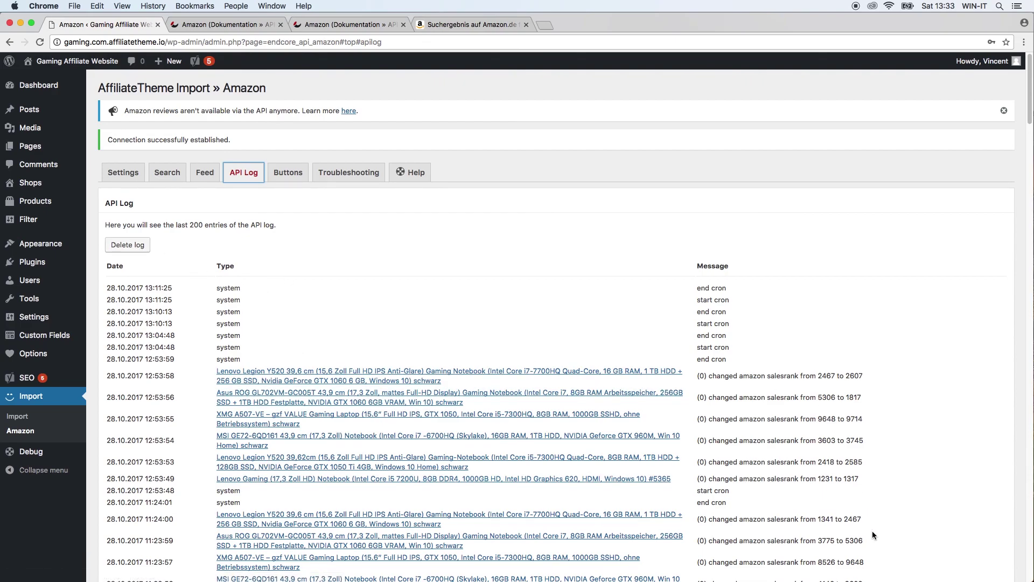
scroll(740, 479, down, 20)
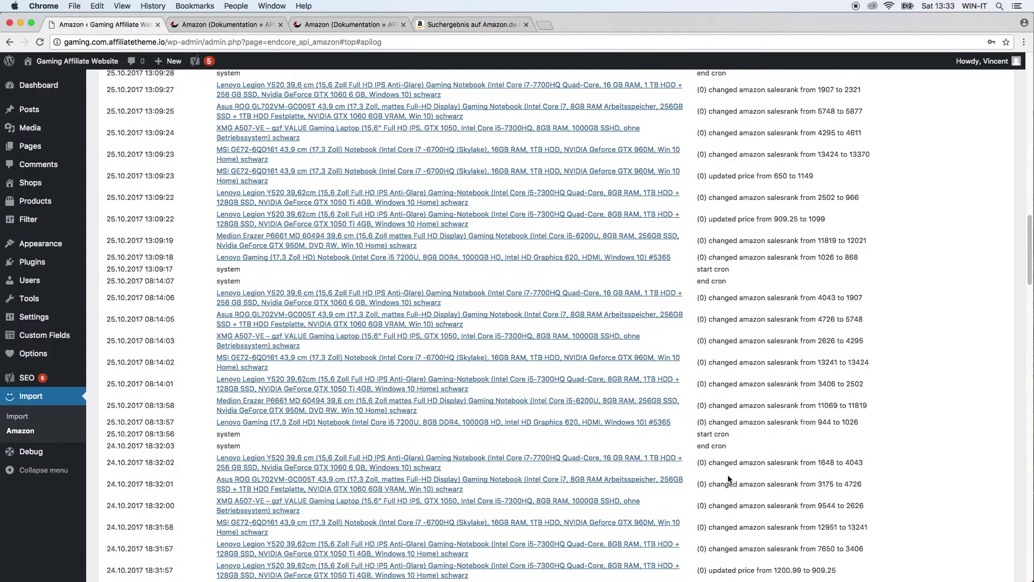
scroll(730, 479, down, 15)
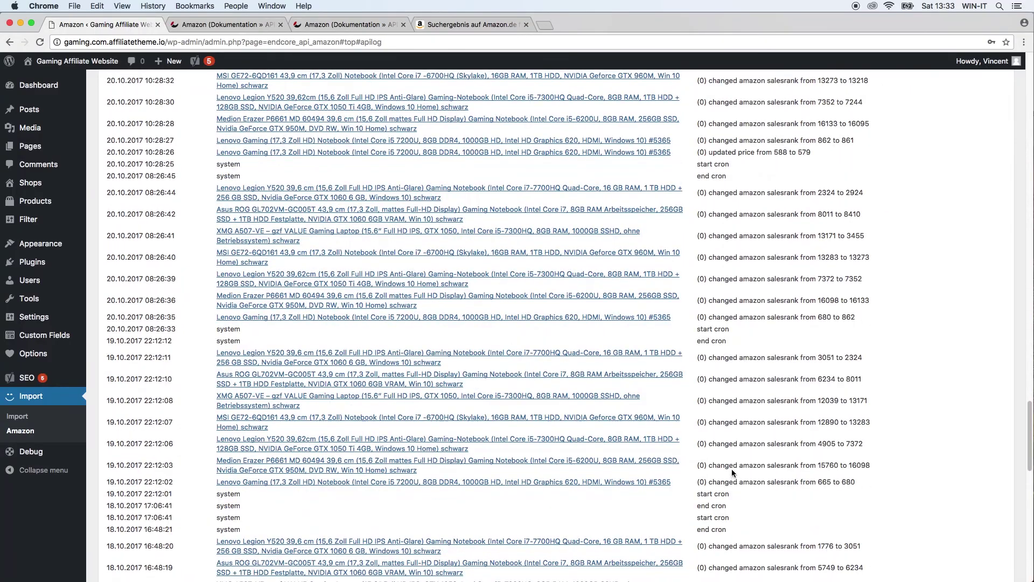
scroll(732, 482, up, 20)
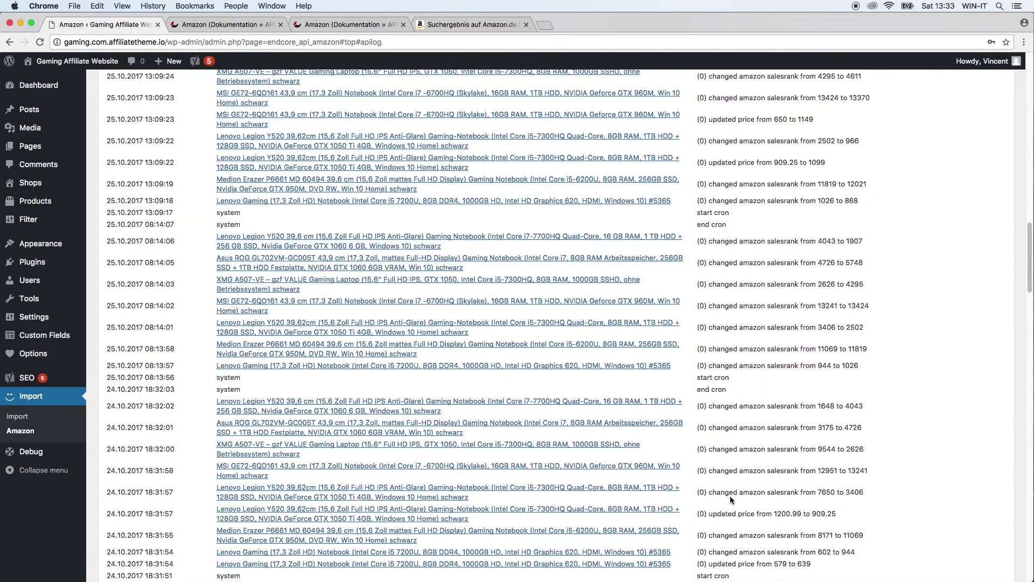
scroll(733, 428, up, 20)
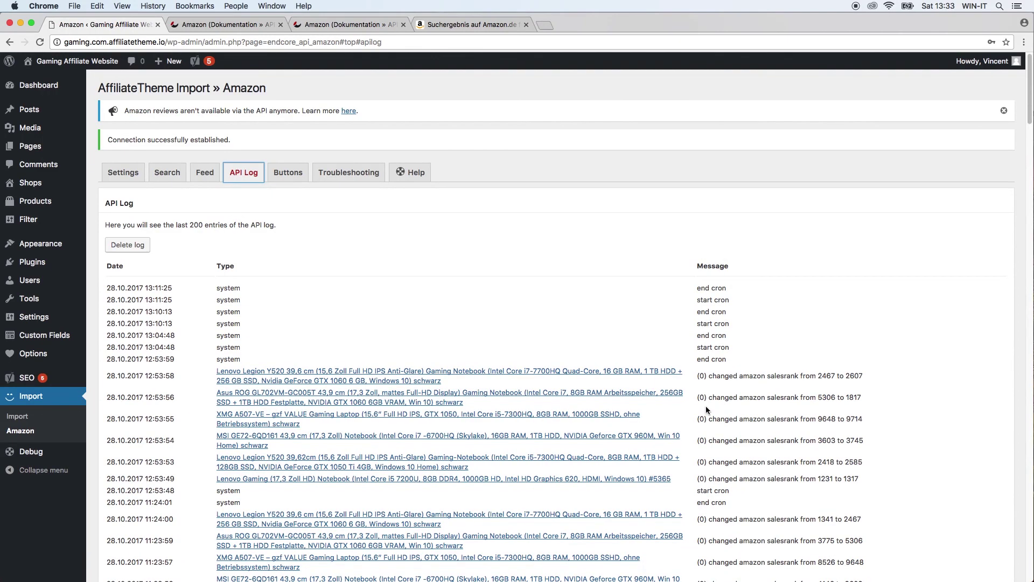
Step: Open the plugin's button settings and compare them with the buy buttons in the site homepage's product table, opened separately
click(293, 173)
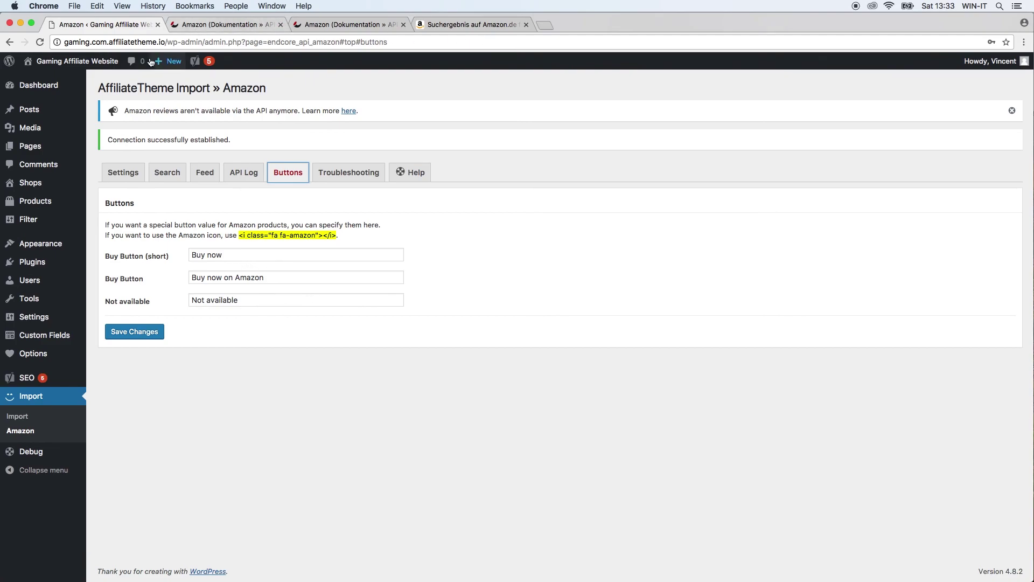
super+click(107, 59)
click(199, 25)
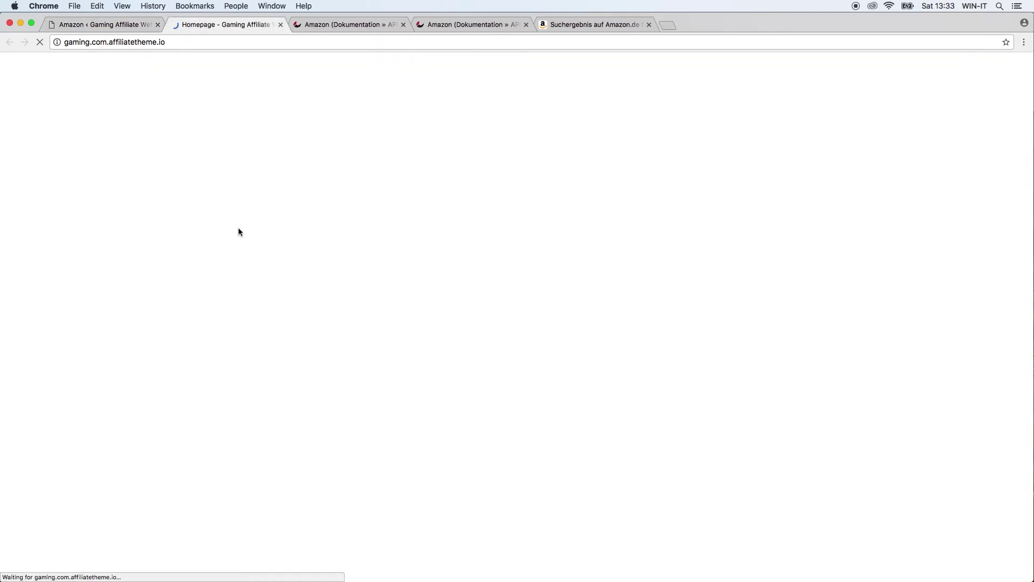
scroll(248, 411, down, 10)
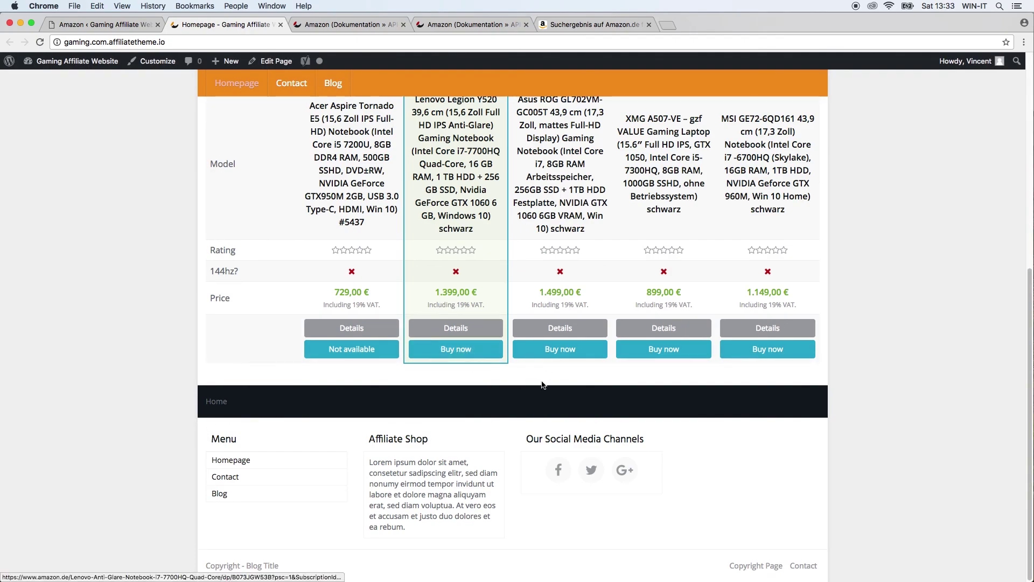
scroll(238, 390, up, 5)
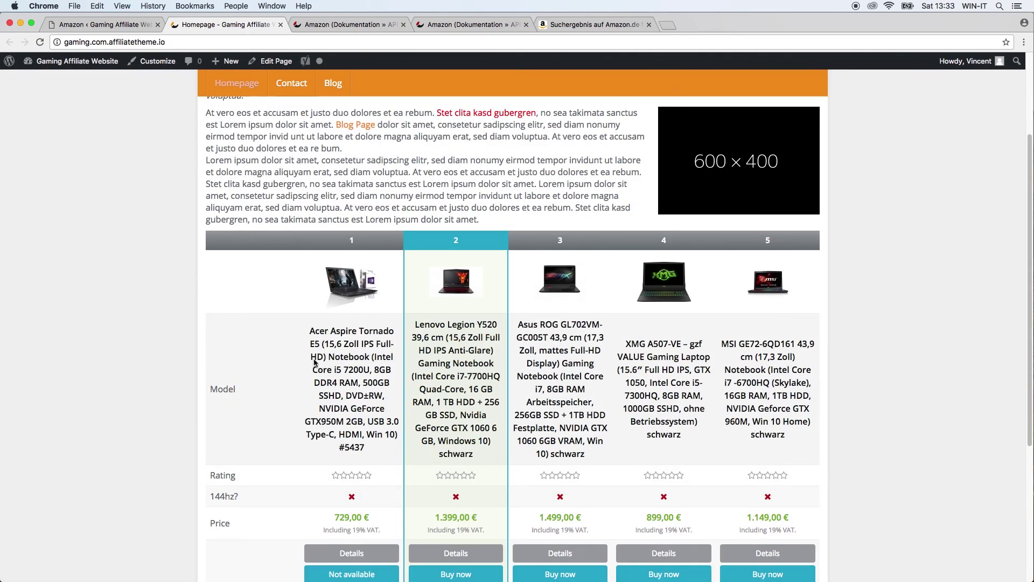
scroll(270, 466, down, 2)
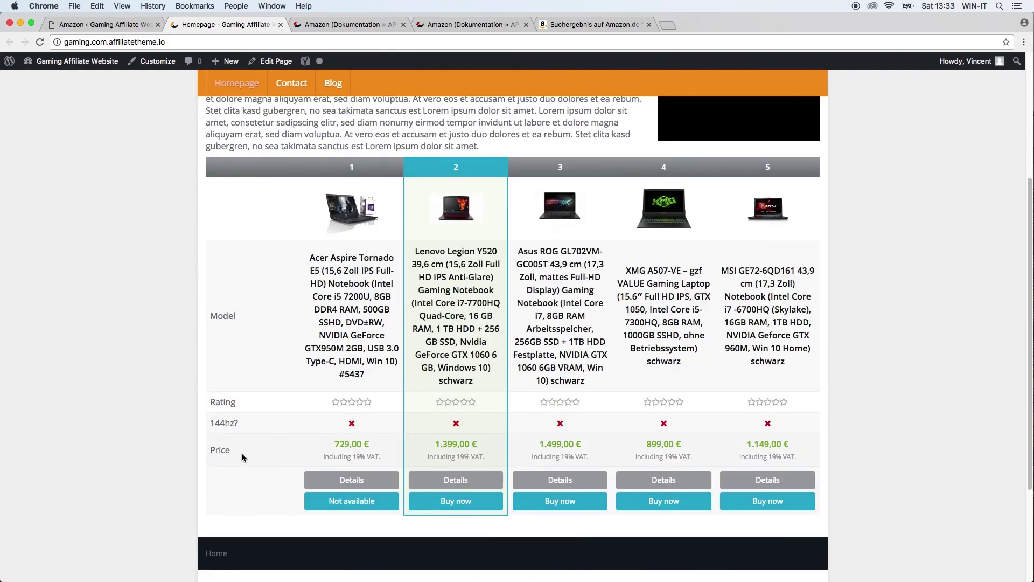
click(128, 25)
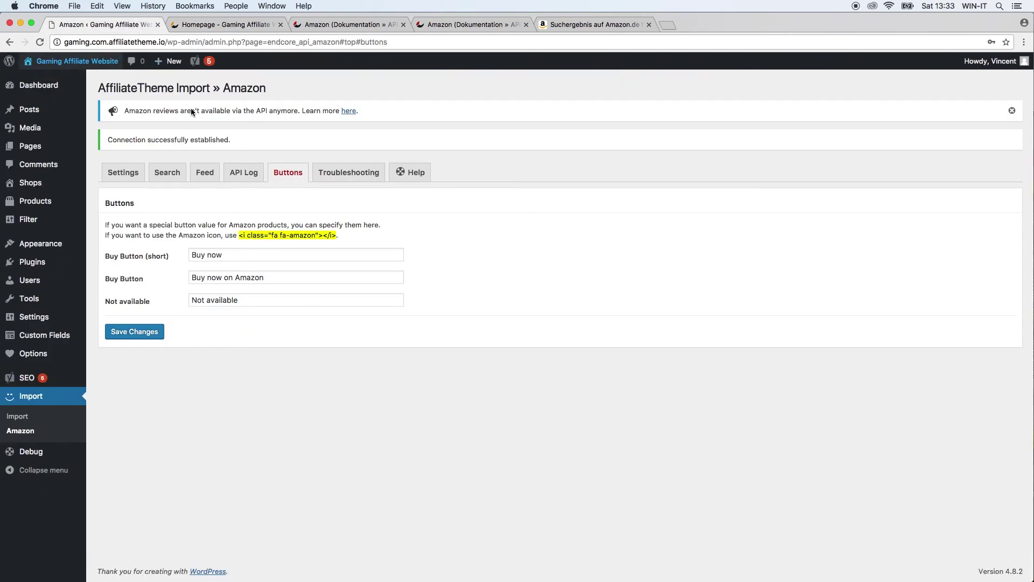
Step: Set the short buy button text to the Amazon icon code <i class="fa fa-amazon"></i> followed by XYZ
triple_click(292, 261)
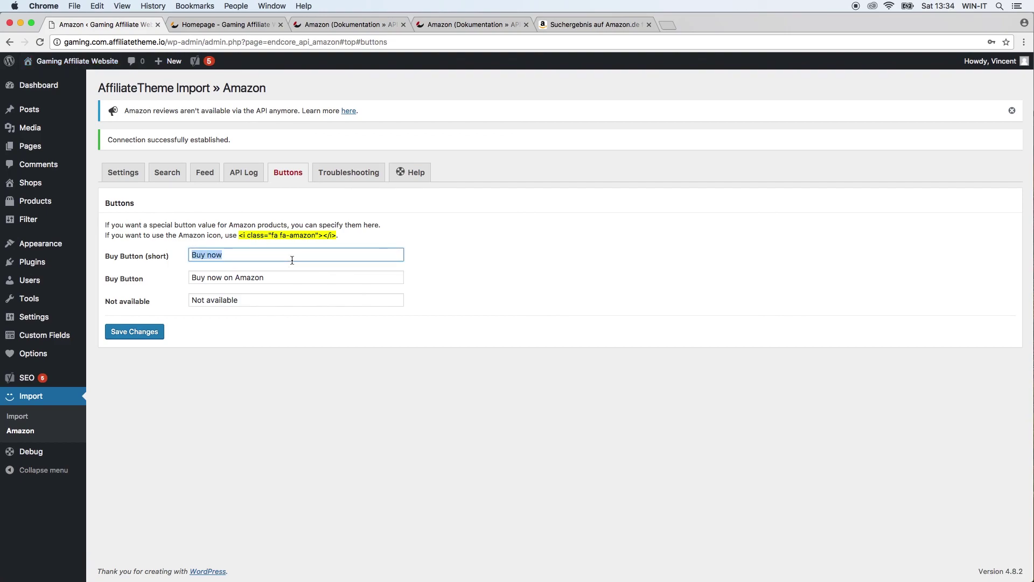
text(XYZ)
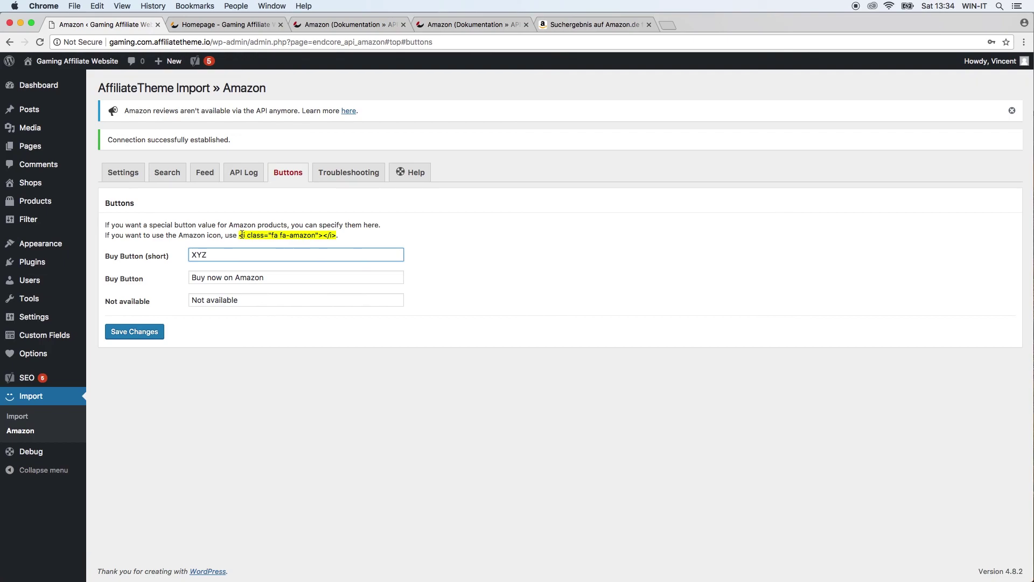
drag(241, 235, 338, 235)
key(super+c)
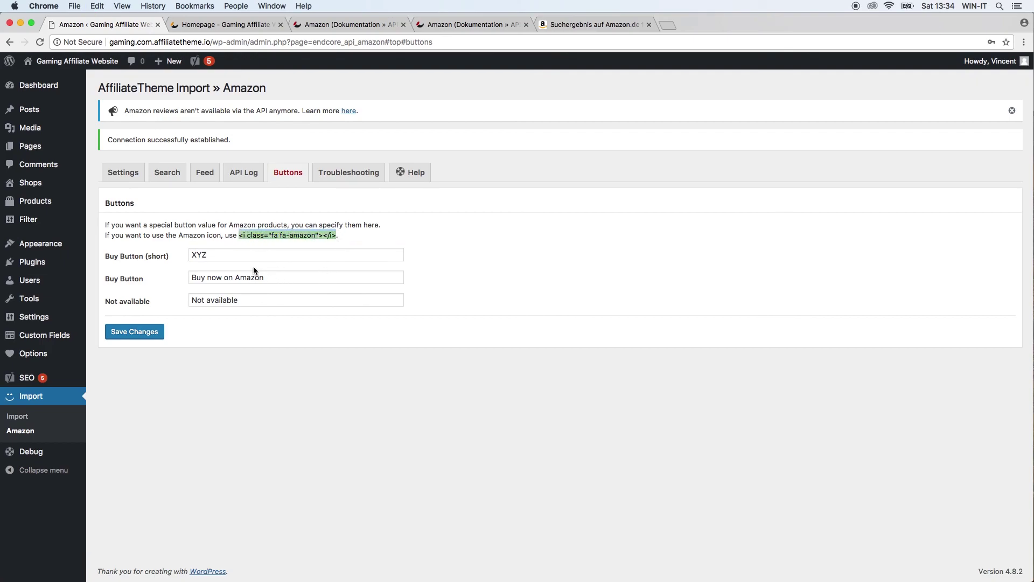
click(193, 255)
key(super+v)
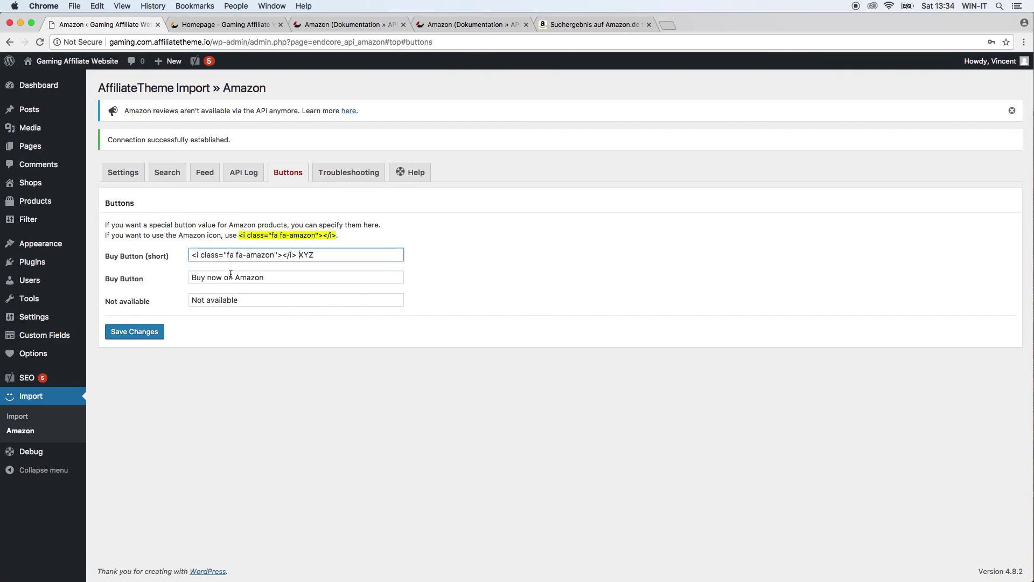
Step: Set the regular Buy Button text to <i class="fa fa-amazon"></i> XYZ and save the button settings
triple_click(189, 277)
key(super+v)
text(XYZ)
click(162, 331)
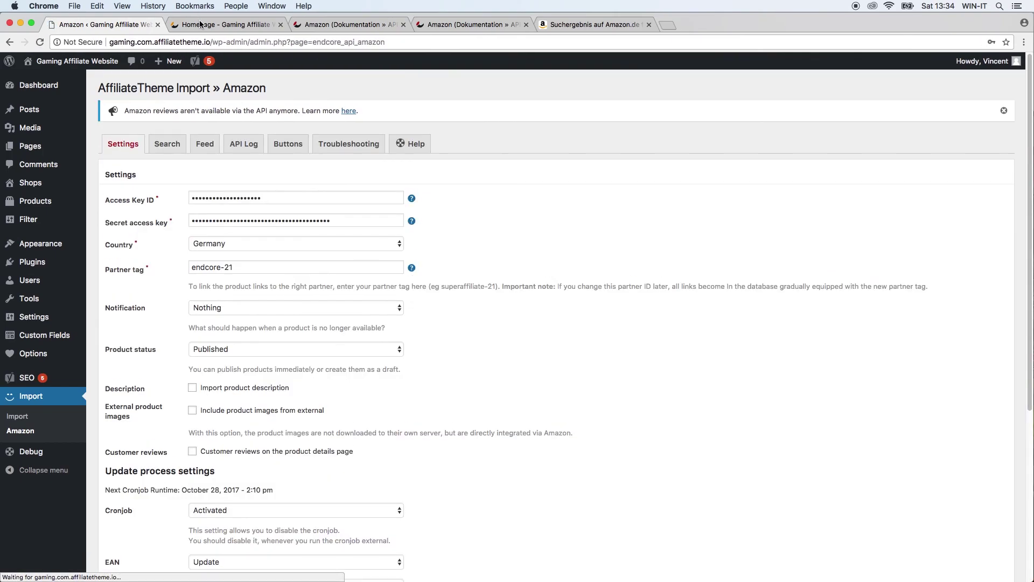
Step: Reload the site homepage to check the XYZ buy buttons in the product table, then return to the plugin's button settings
click(223, 24)
click(38, 42)
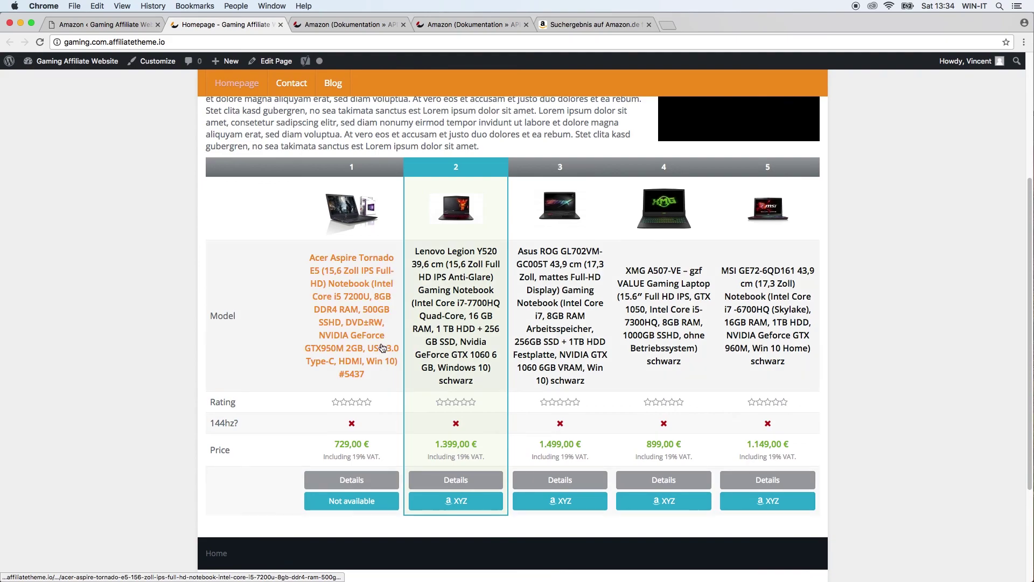
click(74, 28)
click(295, 173)
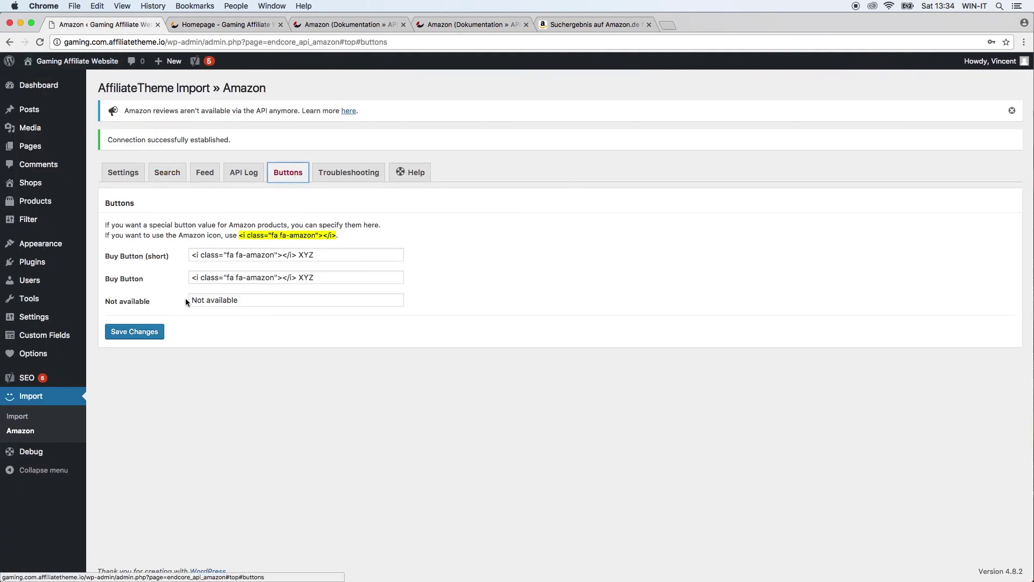
click(230, 23)
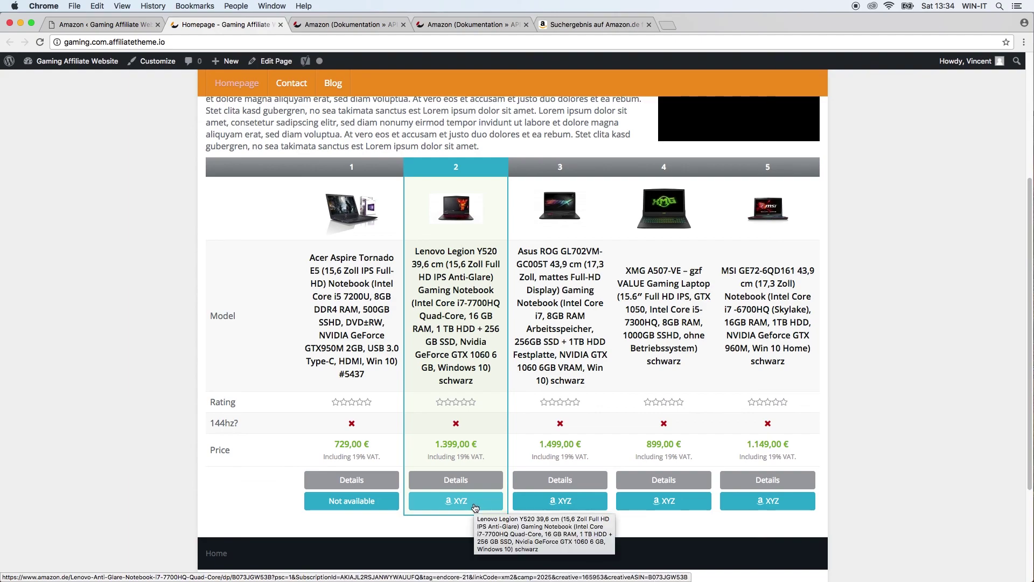
click(135, 28)
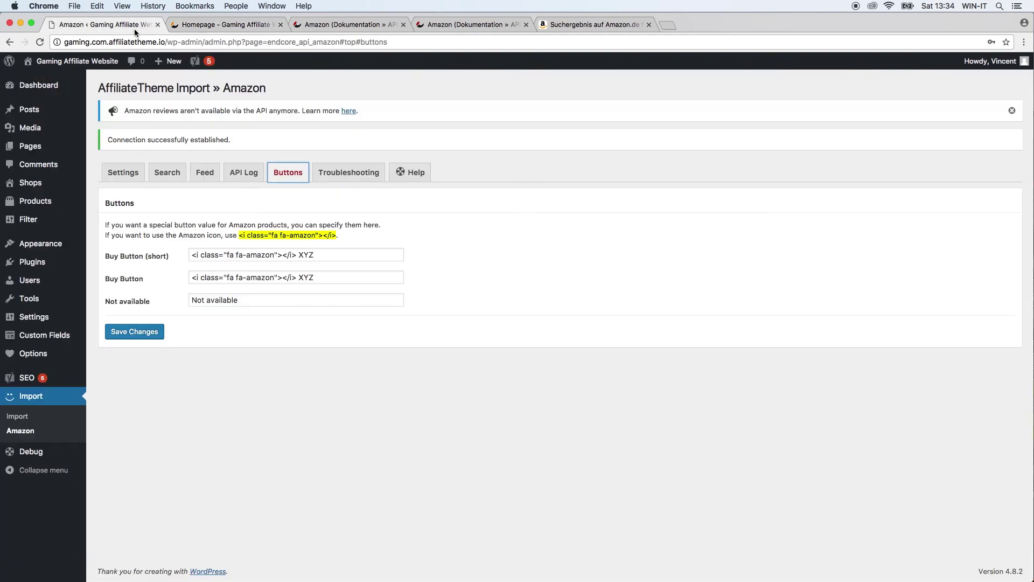
Step: Replace XYZ with "Buy Now" after the Amazon icon code in both buy button texts and save the changes
double_click(302, 255)
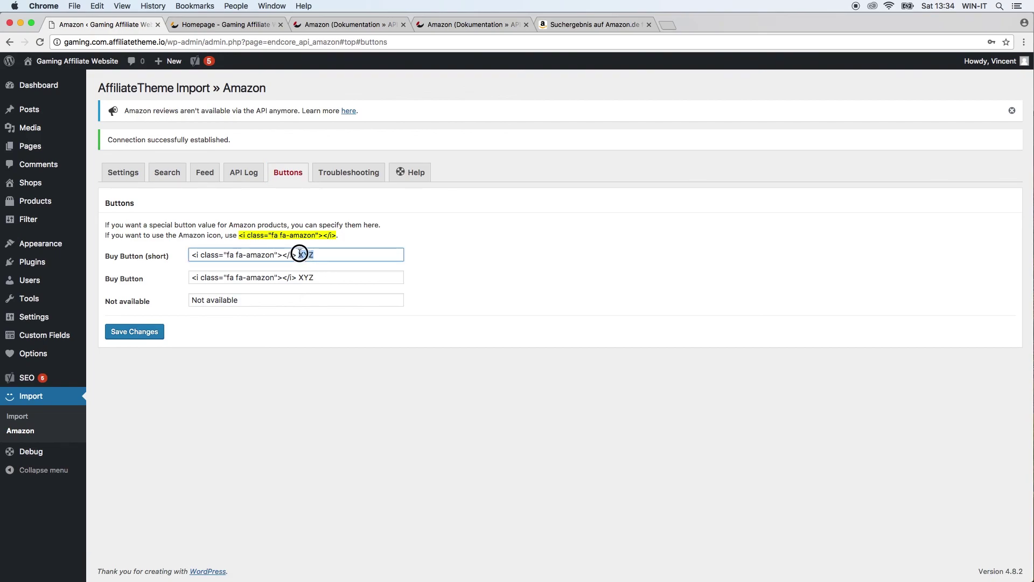
text(Buy Npow)
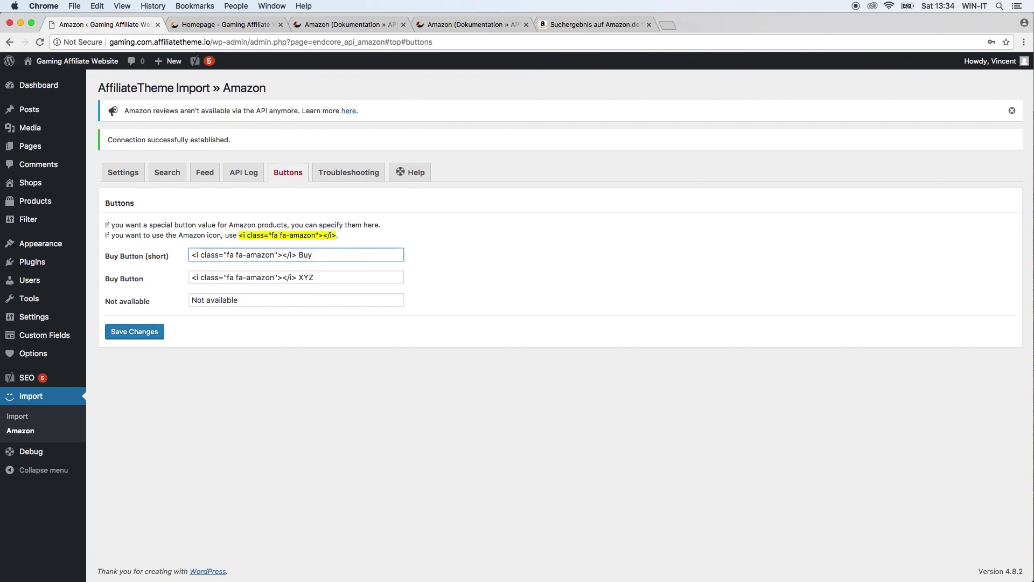
key(BackSpace)
key(BackSpace)
key(BackSpace)
text(ow)
click(288, 277)
double_click(303, 277)
text(Buy Now)
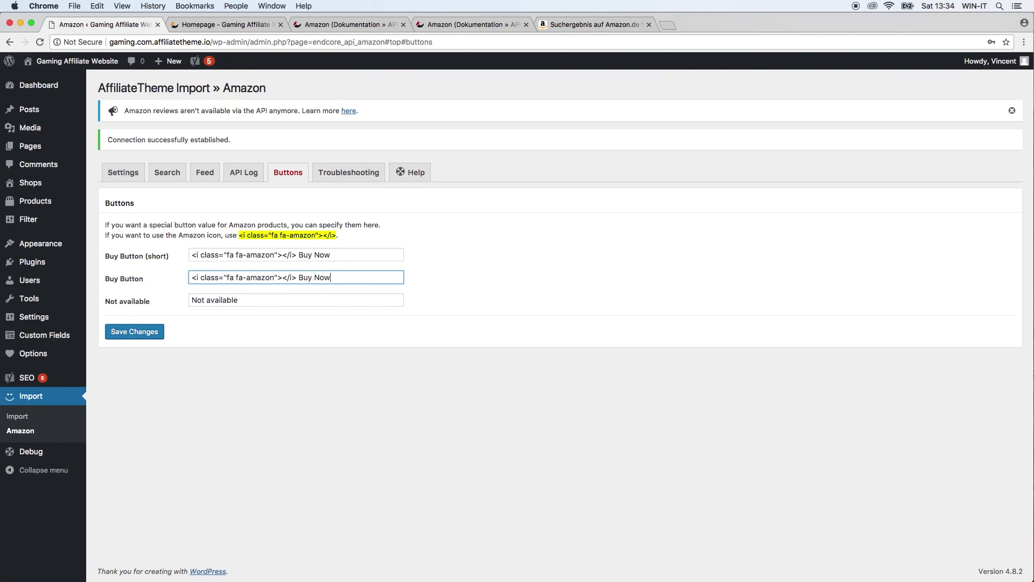
click(132, 336)
Step: Reload the site homepage to check the "Buy Now" buttons in the product table and return to the plugin page
click(247, 25)
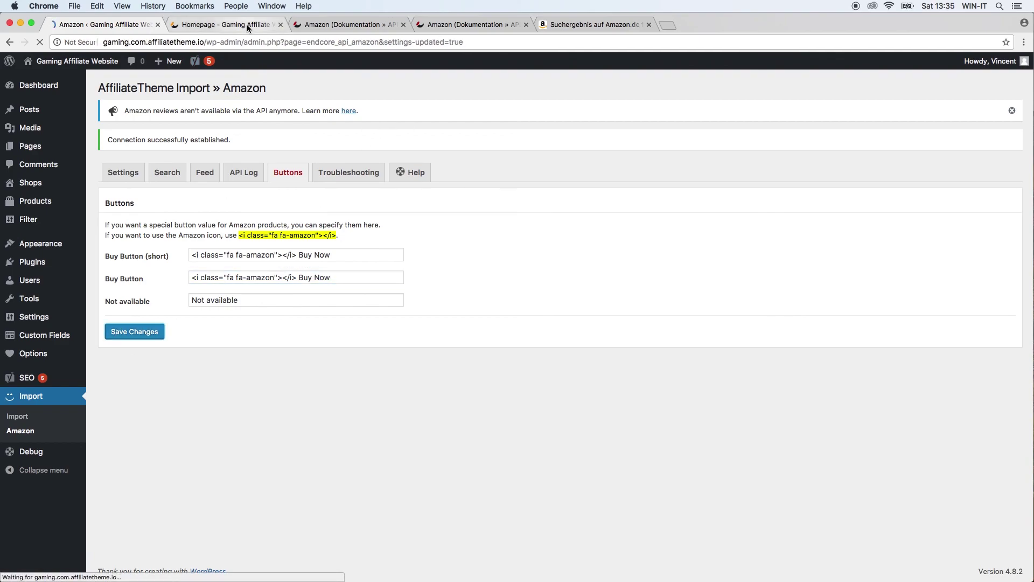
click(39, 42)
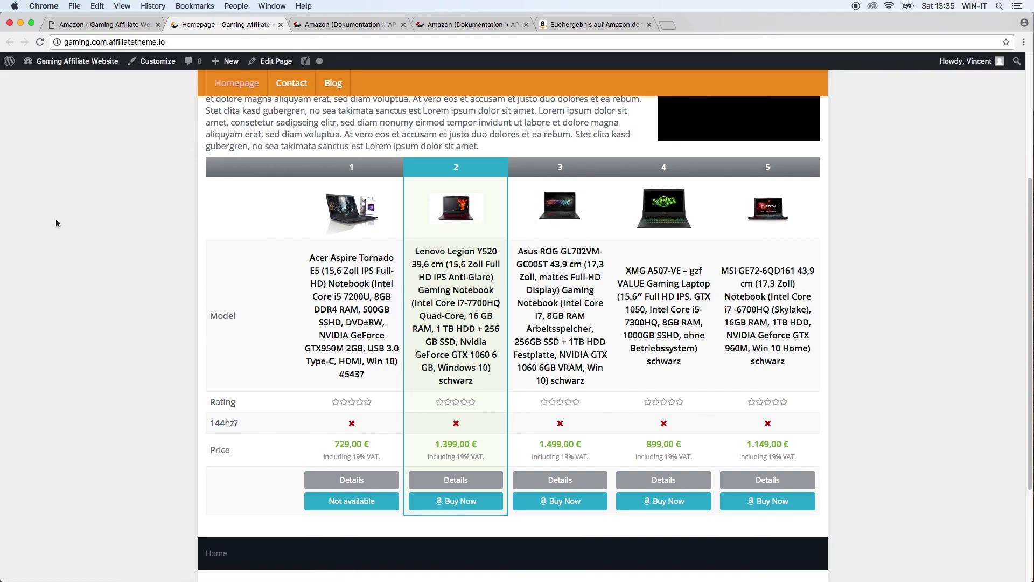
click(80, 25)
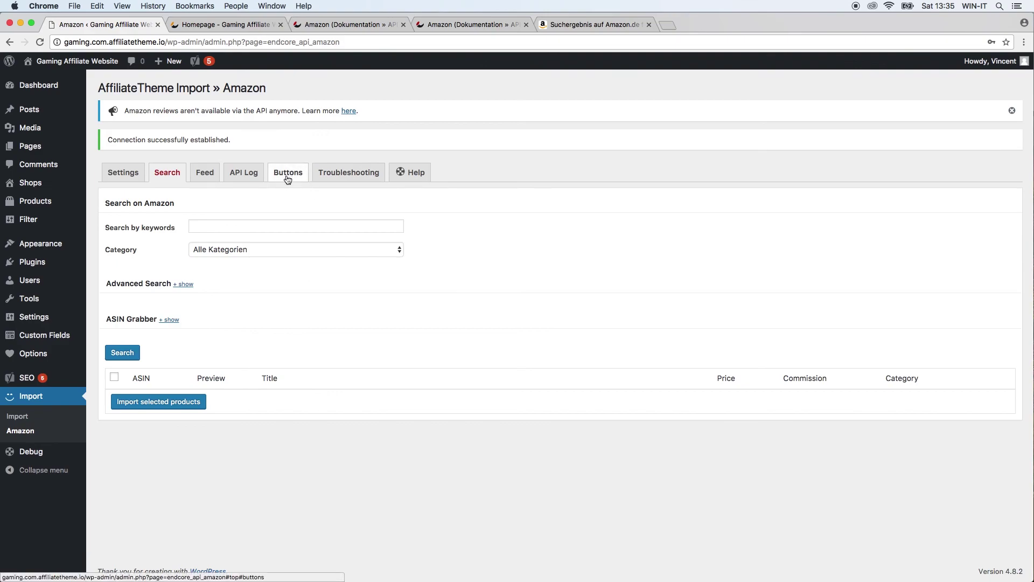
Step: Open the troubleshooting settings and try the option to restore missing product images, switching it back off
click(338, 173)
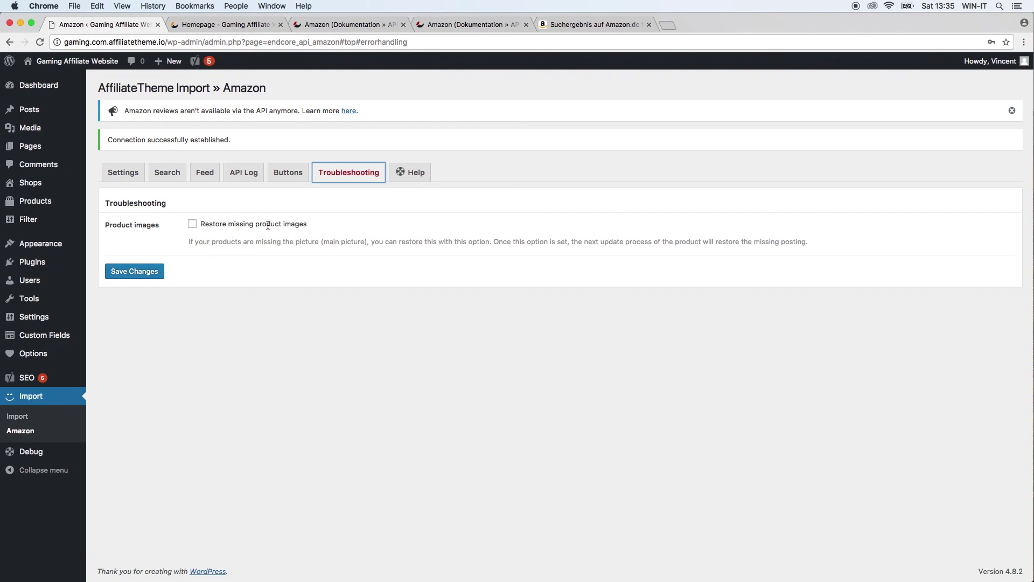
click(193, 224)
click(193, 225)
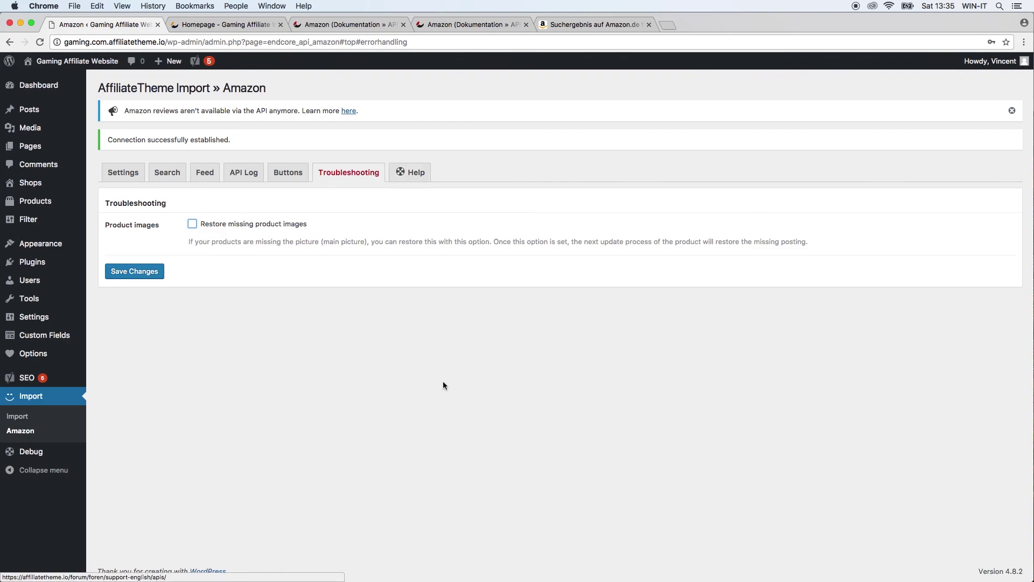
Step: Switch to the AffiliateTheme documentation page about the Amazon API
click(434, 26)
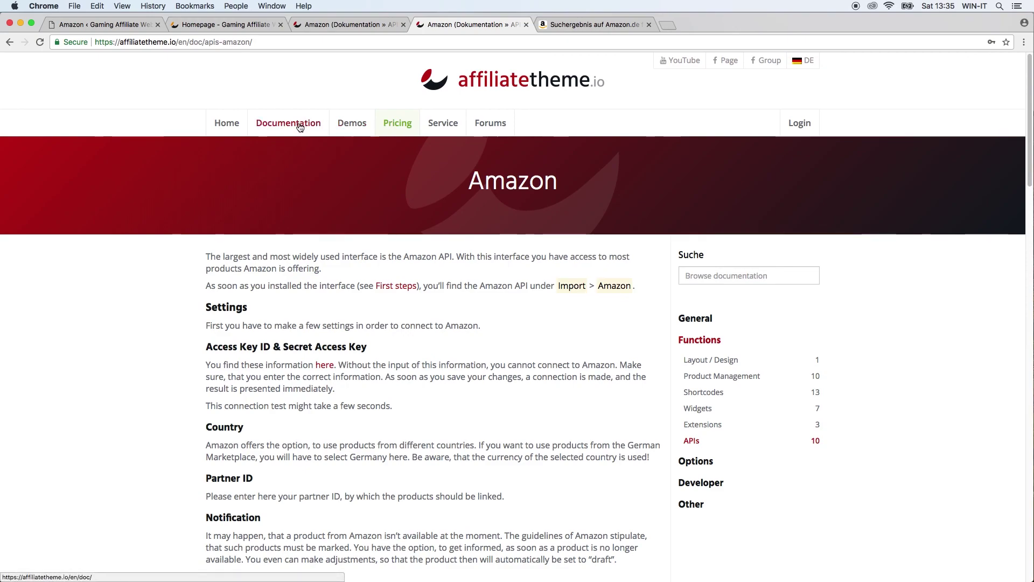